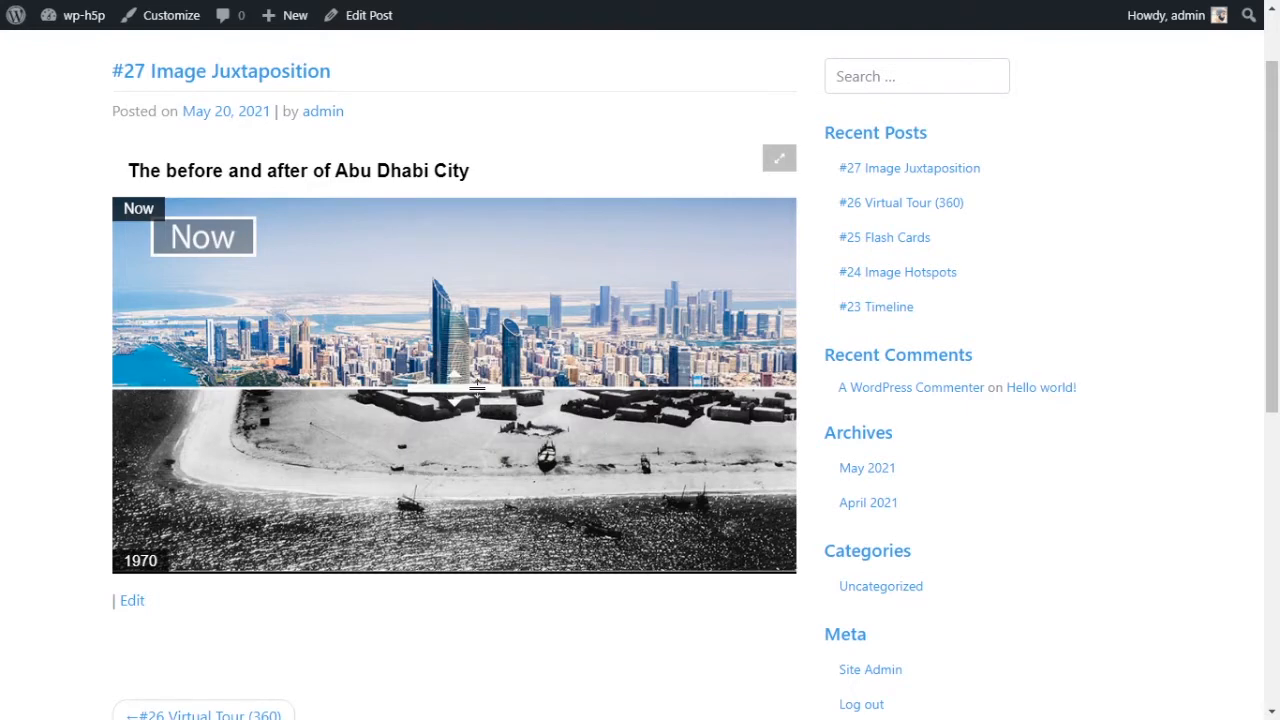
# Move the divider of the Abu Dhabi before-and-after image up and down to compare the Now and 1970 pictures
pyautogui.moveTo(477, 386); pyautogui.dragTo(536, 396)
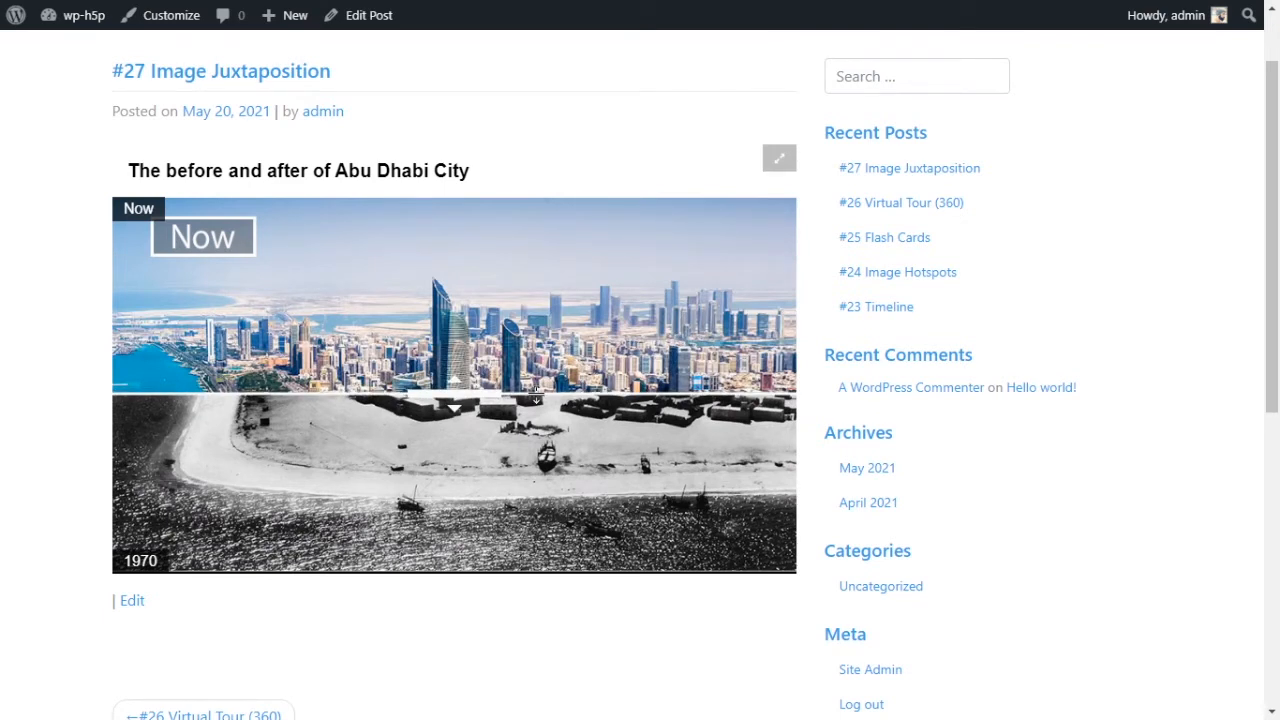
pyautogui.moveTo(536, 398); pyautogui.dragTo(536, 381)
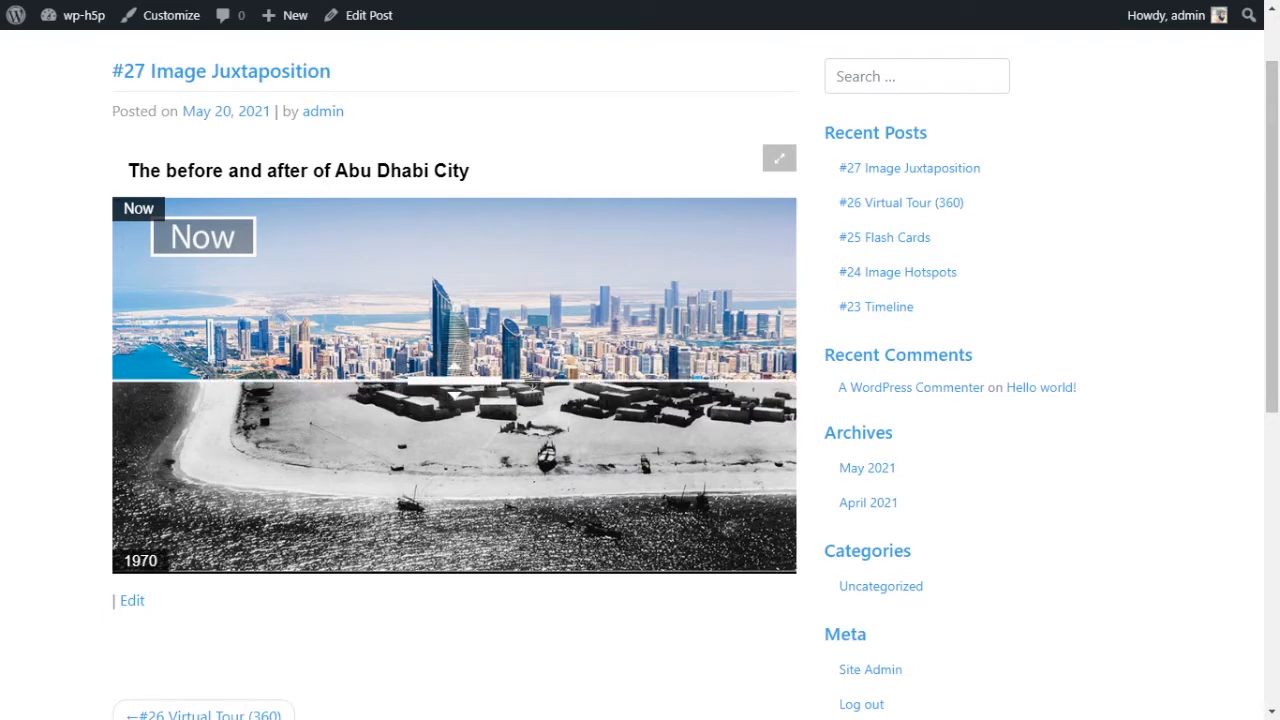
pyautogui.moveTo(536, 381)
pyautogui.mouseDown()
pyautogui.moveTo(530, 202)
pyautogui.moveTo(520, 566)
pyautogui.moveTo(518, 370)
pyautogui.mouseUp()
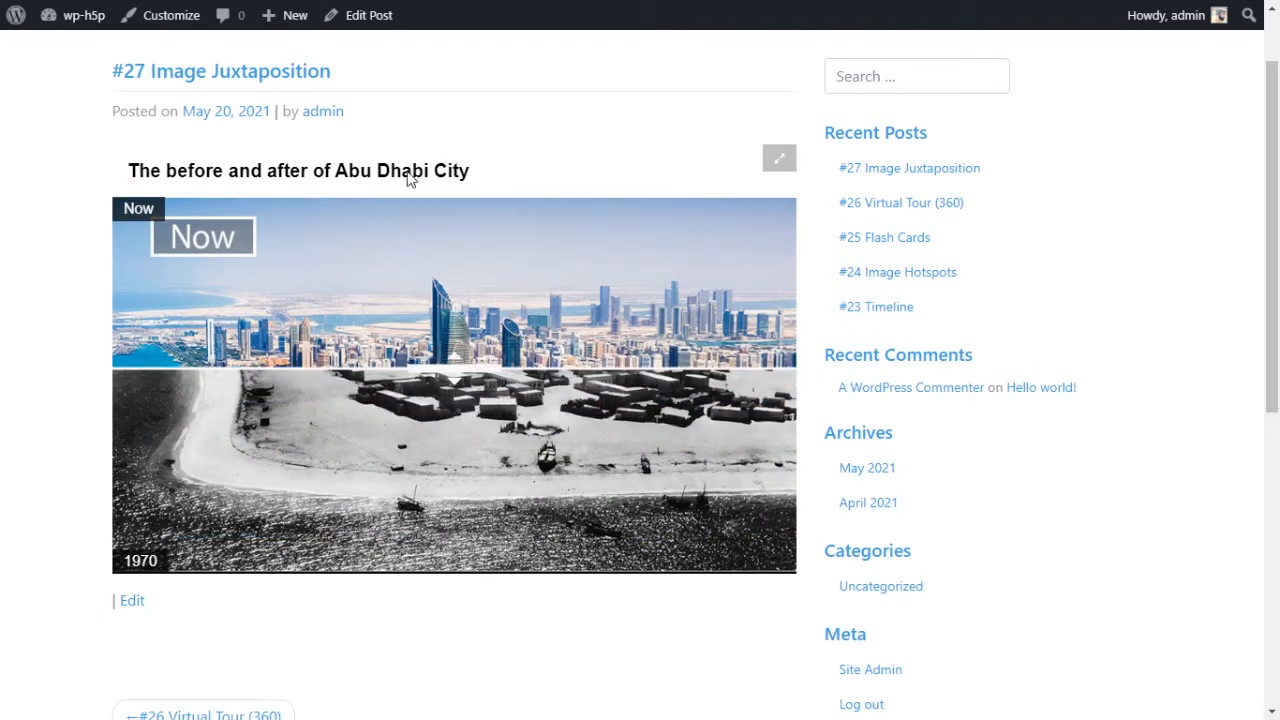
pyautogui.moveTo(460, 372); pyautogui.dragTo(494, 194)
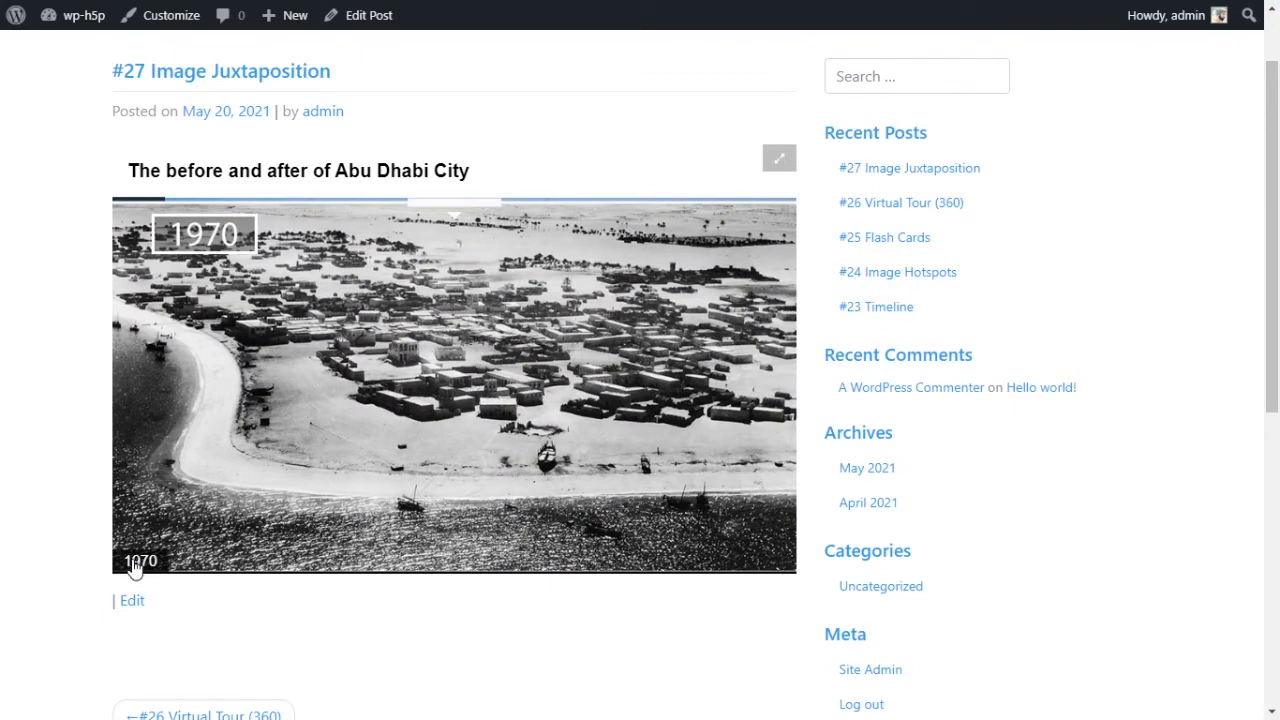
pyautogui.click(384, 424)
pyautogui.click(402, 392)
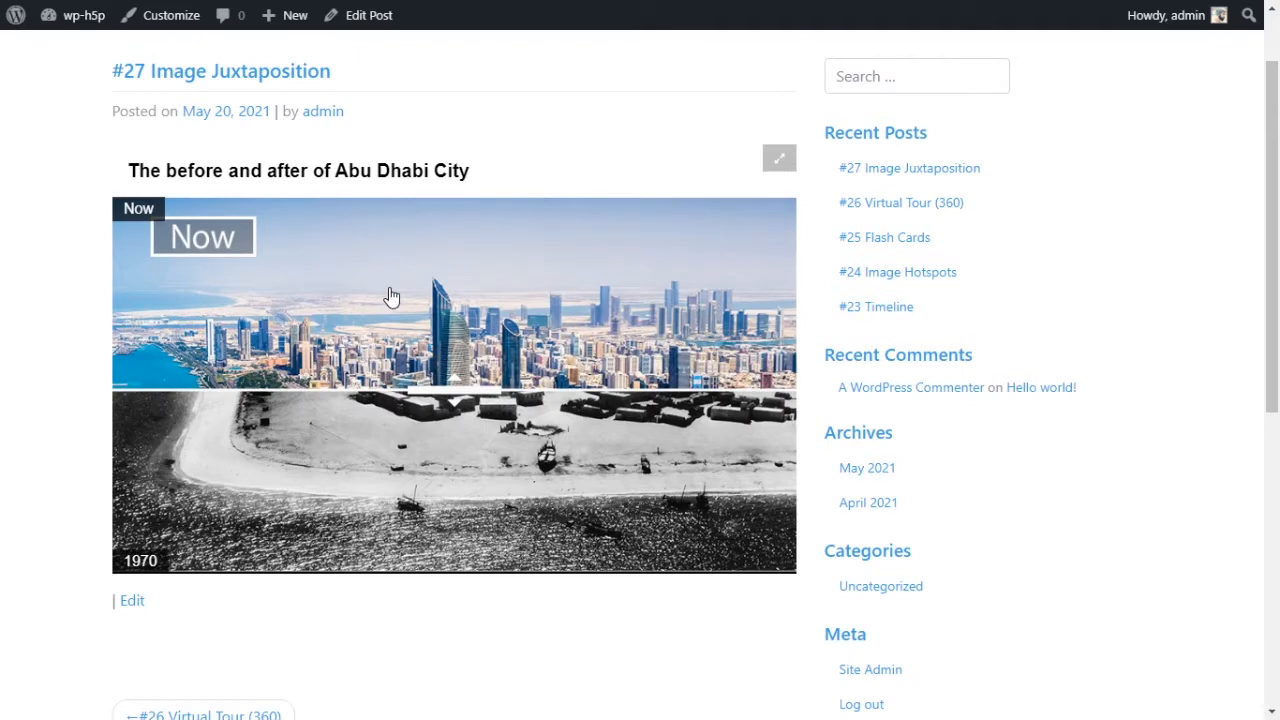
pyautogui.moveTo(454, 391); pyautogui.dragTo(548, 384)
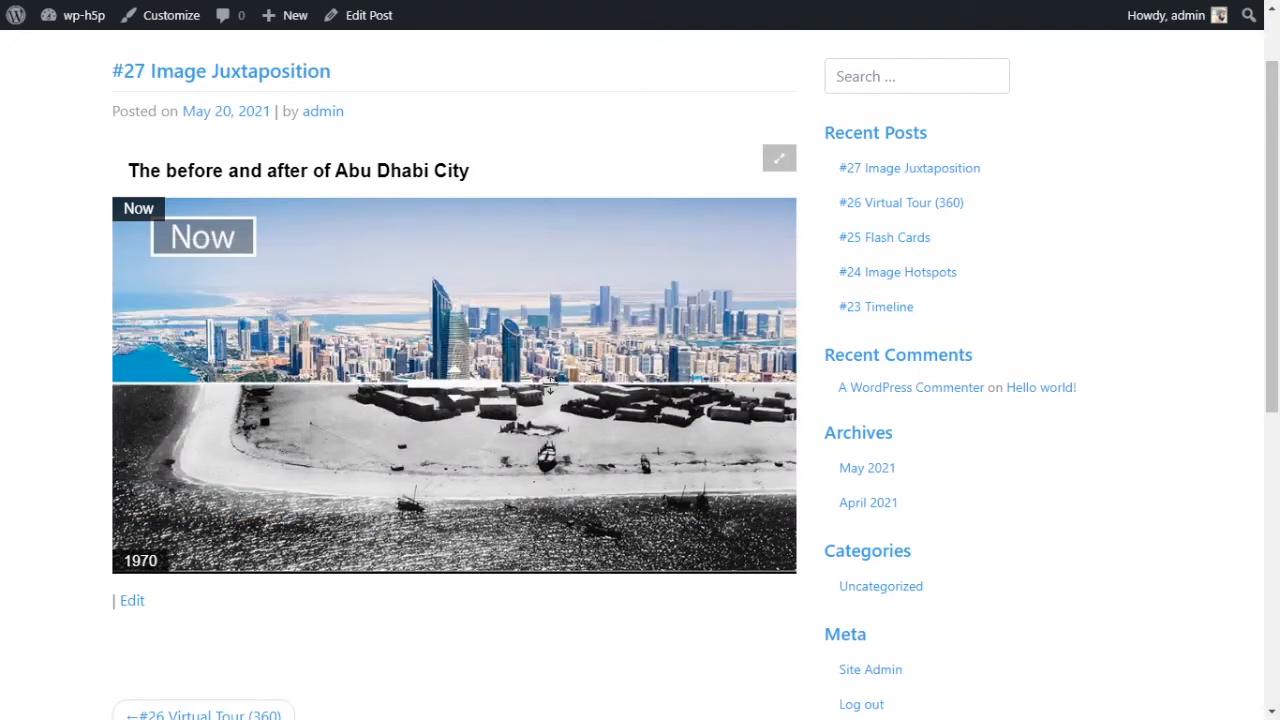
# View the comparison in full screen with the divider raised, and return to the post with the divider near the middle
pyautogui.click(779, 168)
pyautogui.moveTo(640, 398); pyautogui.dragTo(610, 205)
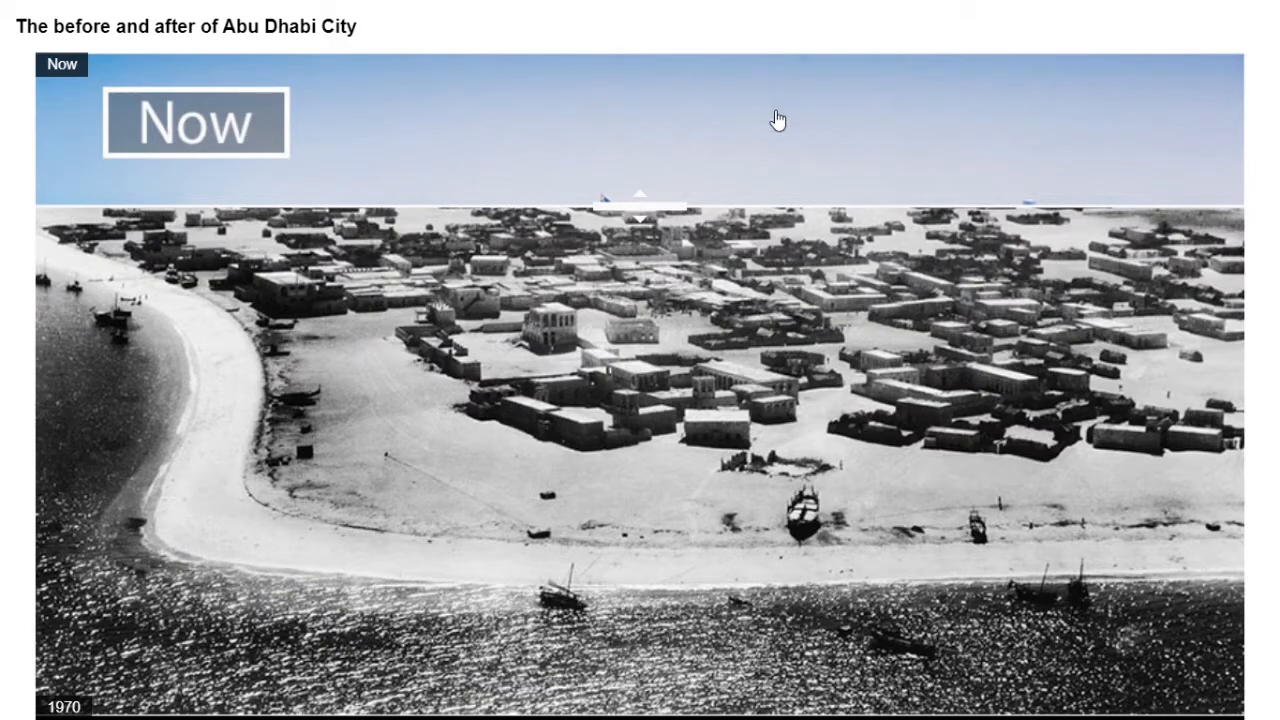
pyautogui.press('Escape')
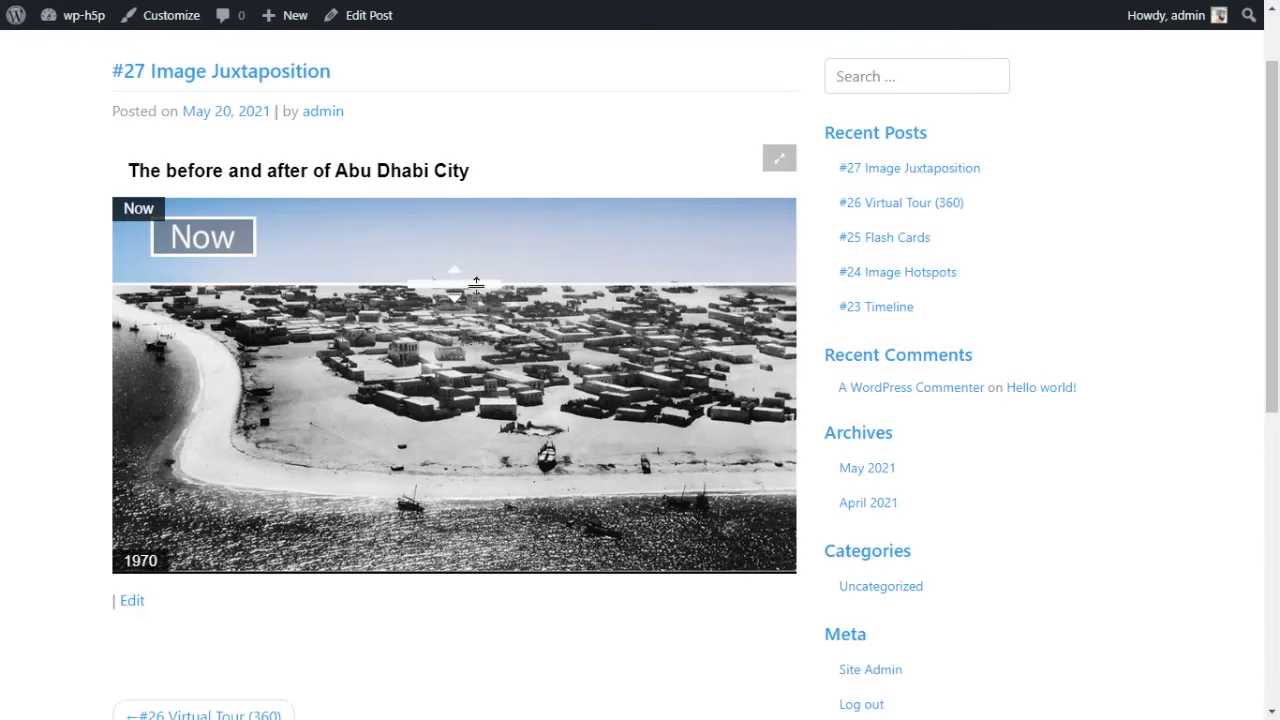
pyautogui.moveTo(477, 286); pyautogui.dragTo(490, 384)
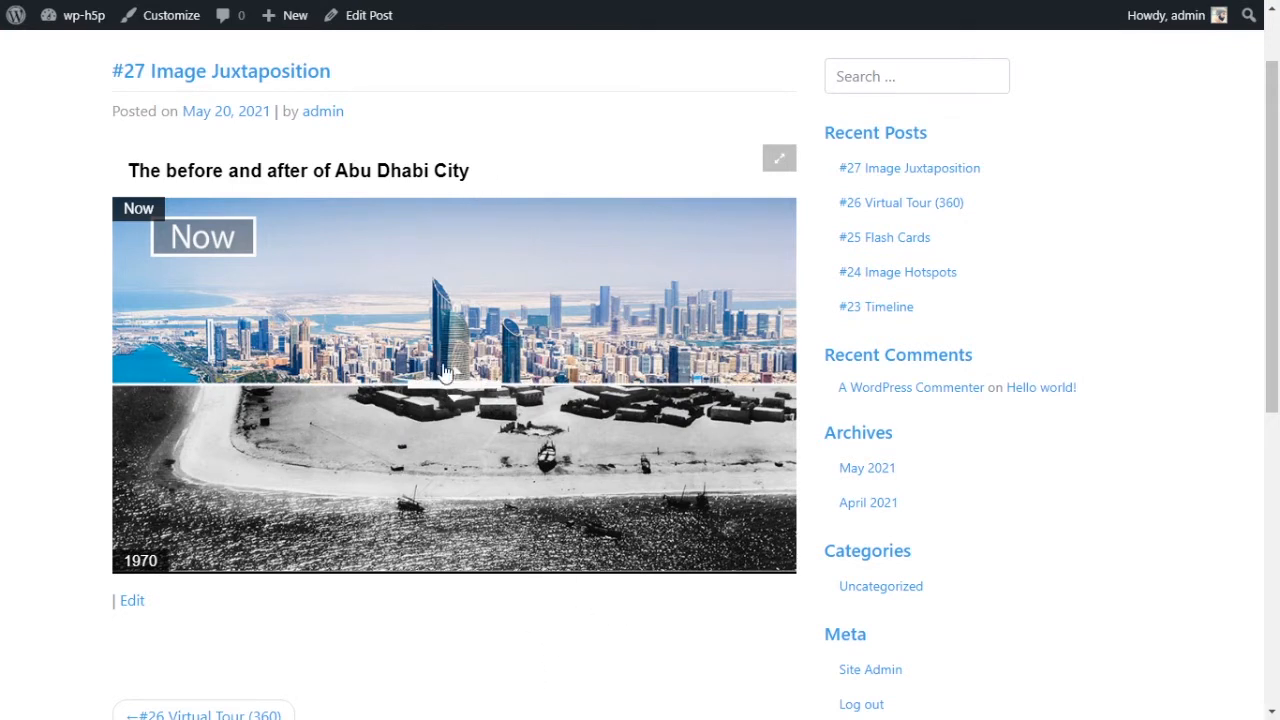
pyautogui.scroll(-2, 448, 368)
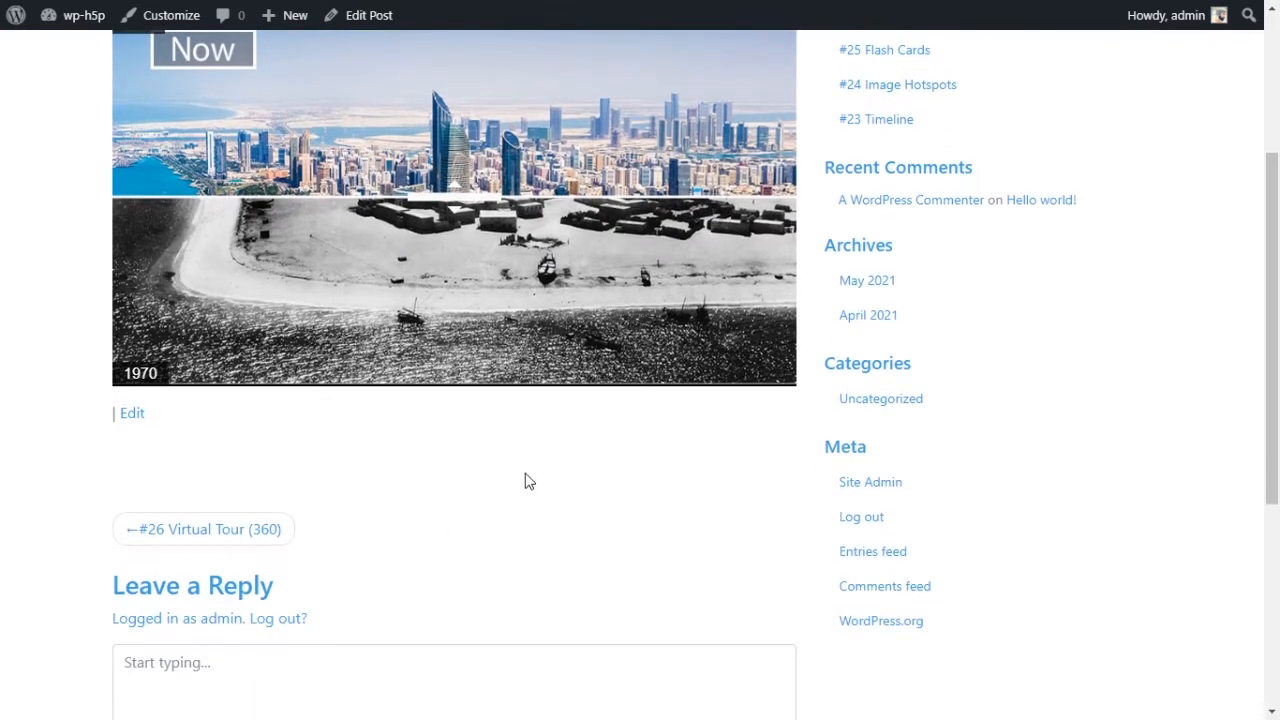
pyautogui.scroll(2, 526, 510)
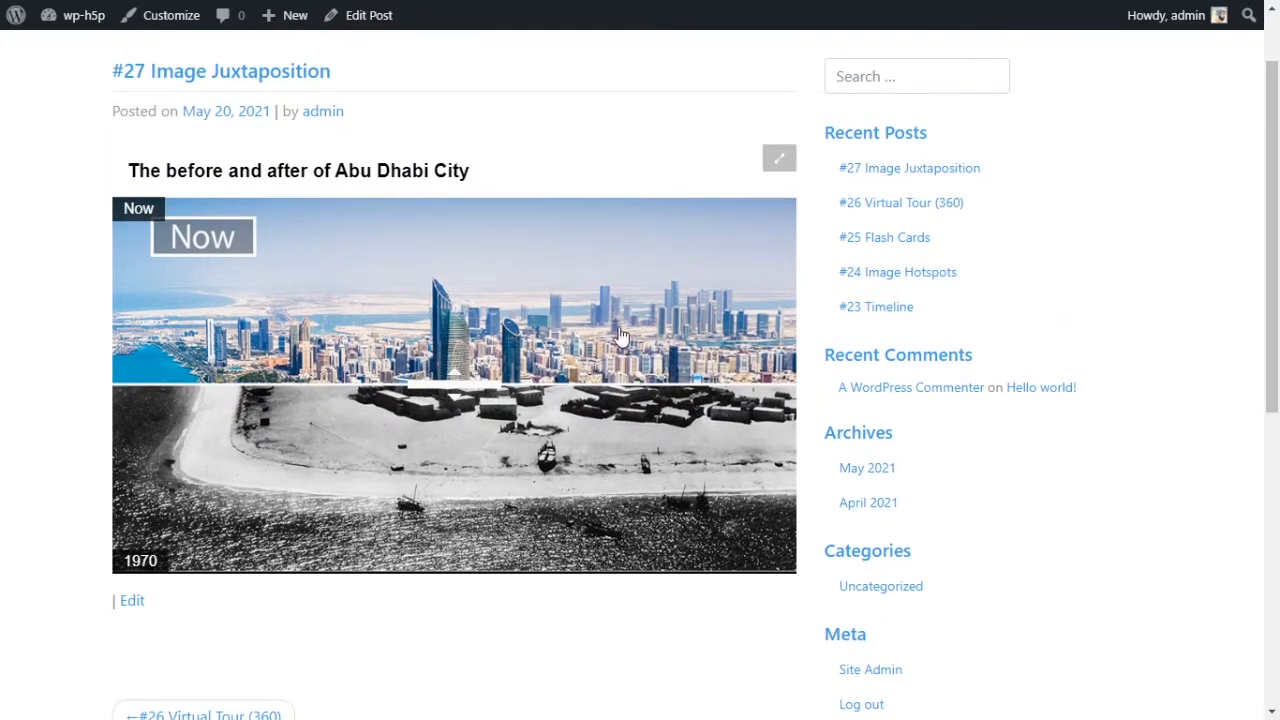
pyautogui.moveTo(452, 385)
pyautogui.mouseDown()
pyautogui.moveTo(452, 401)
pyautogui.moveTo(452, 378)
pyautogui.mouseUp()
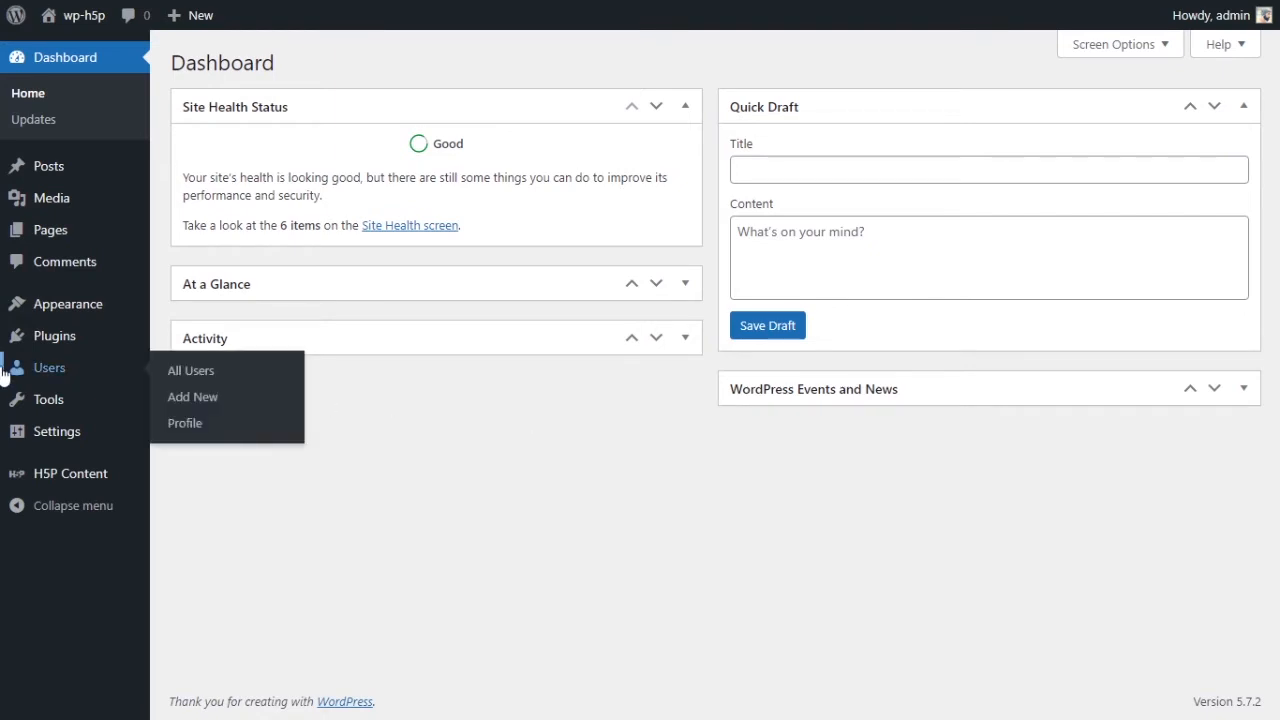
# Start a new H5P content item from the WordPress dashboard
pyautogui.moveTo(86, 433)
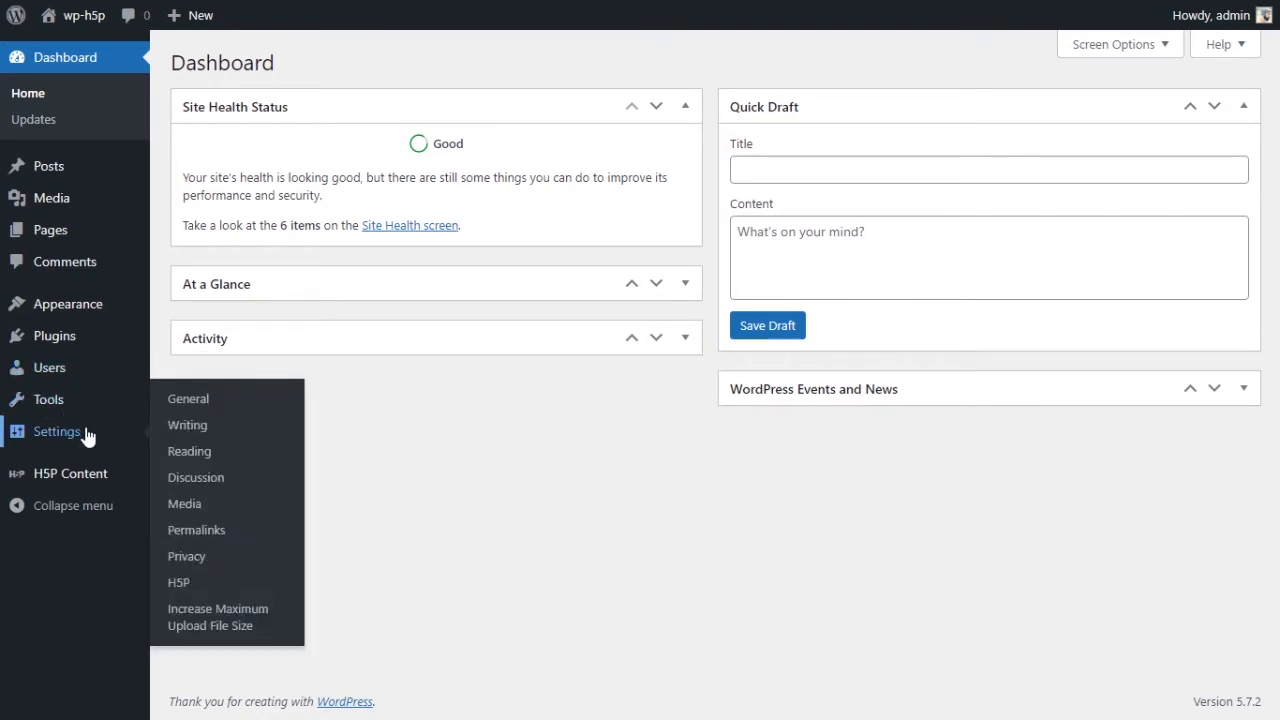
pyautogui.moveTo(91, 488)
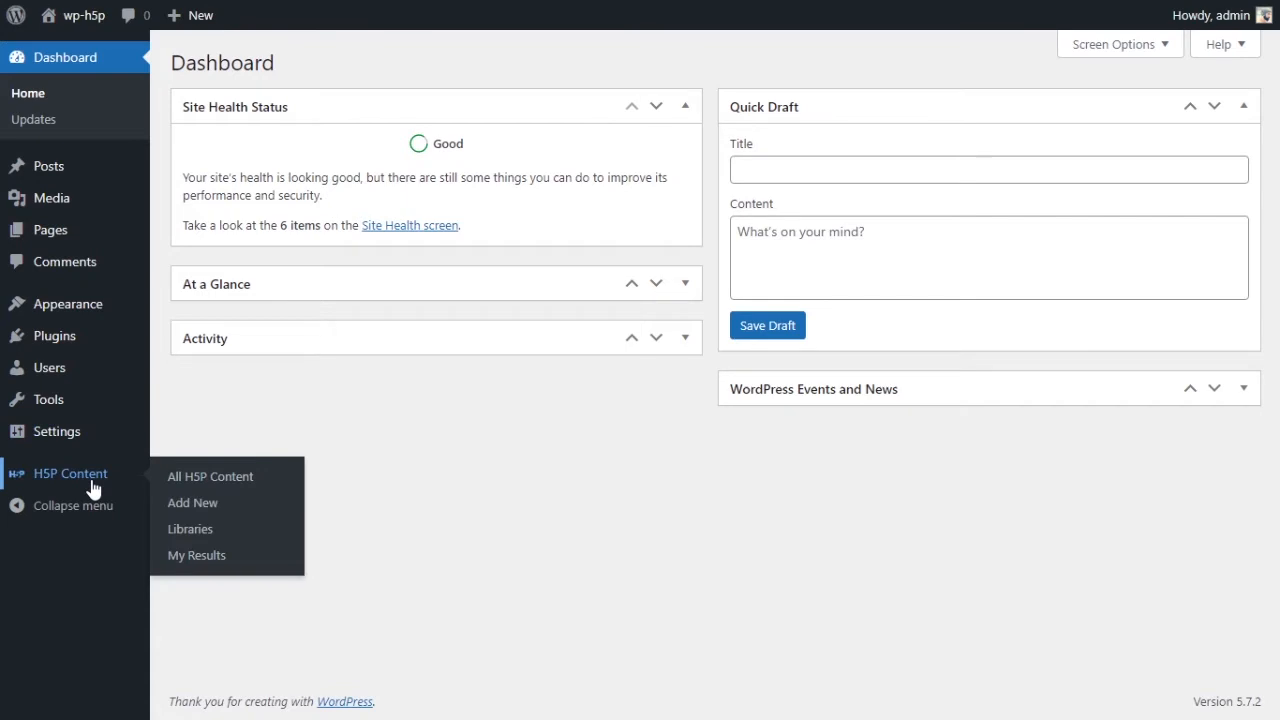
pyautogui.click(192, 508)
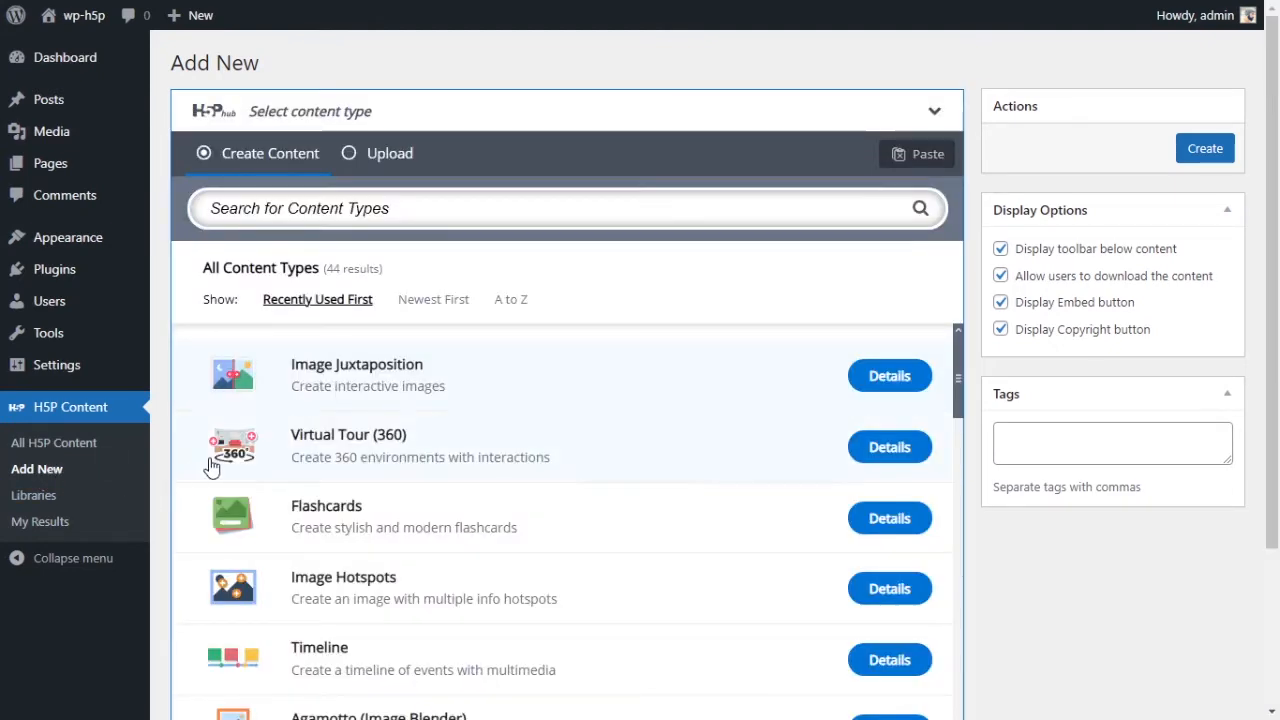
# Examine the H5P content type list for Image Juxtaposition and for which types are installed or still need downloading
pyautogui.scroll(-2, 1103, 540)
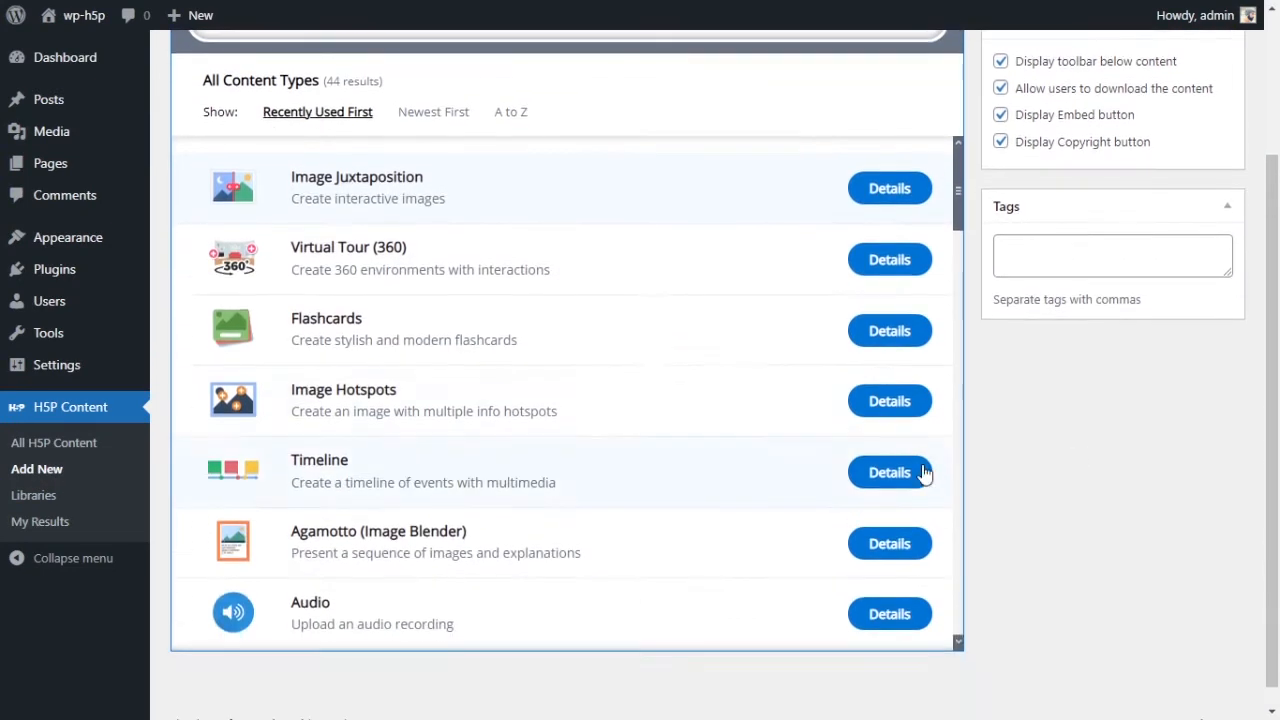
pyautogui.scroll(-8, 778, 430)
pyautogui.scroll(-10, 778, 430)
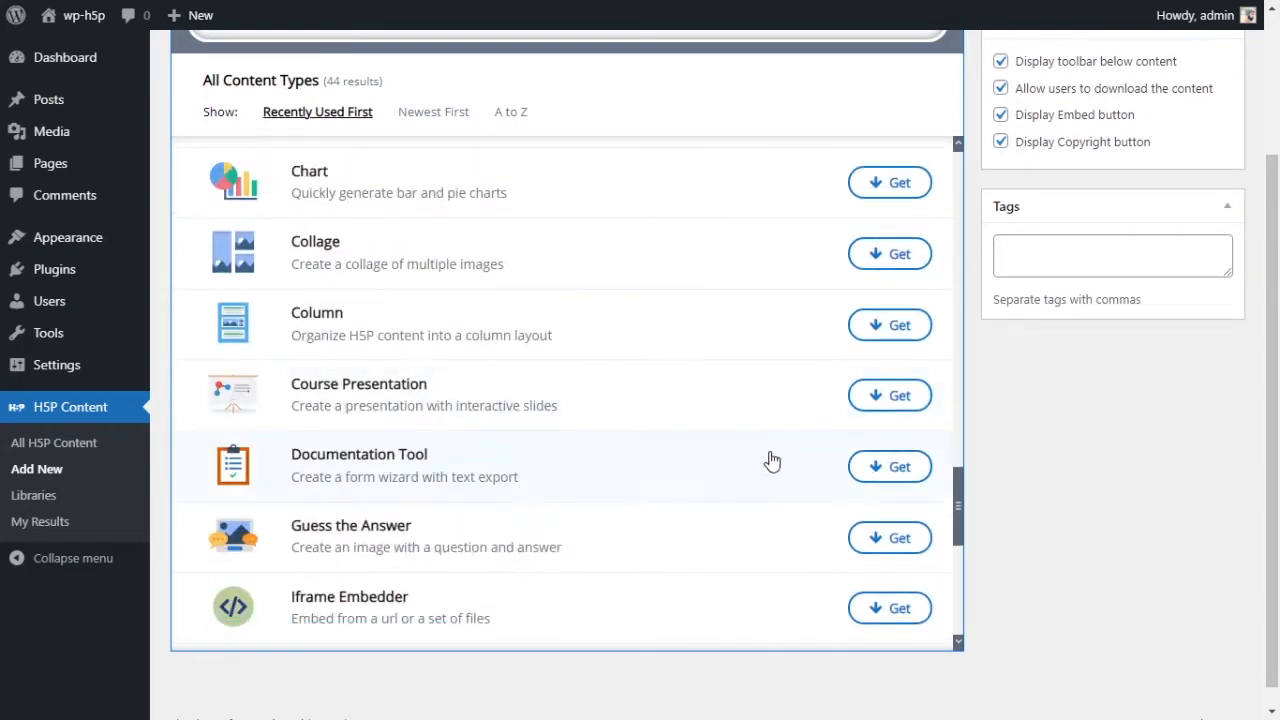
pyautogui.scroll(15, 770, 435)
pyautogui.scroll(1, 761, 441)
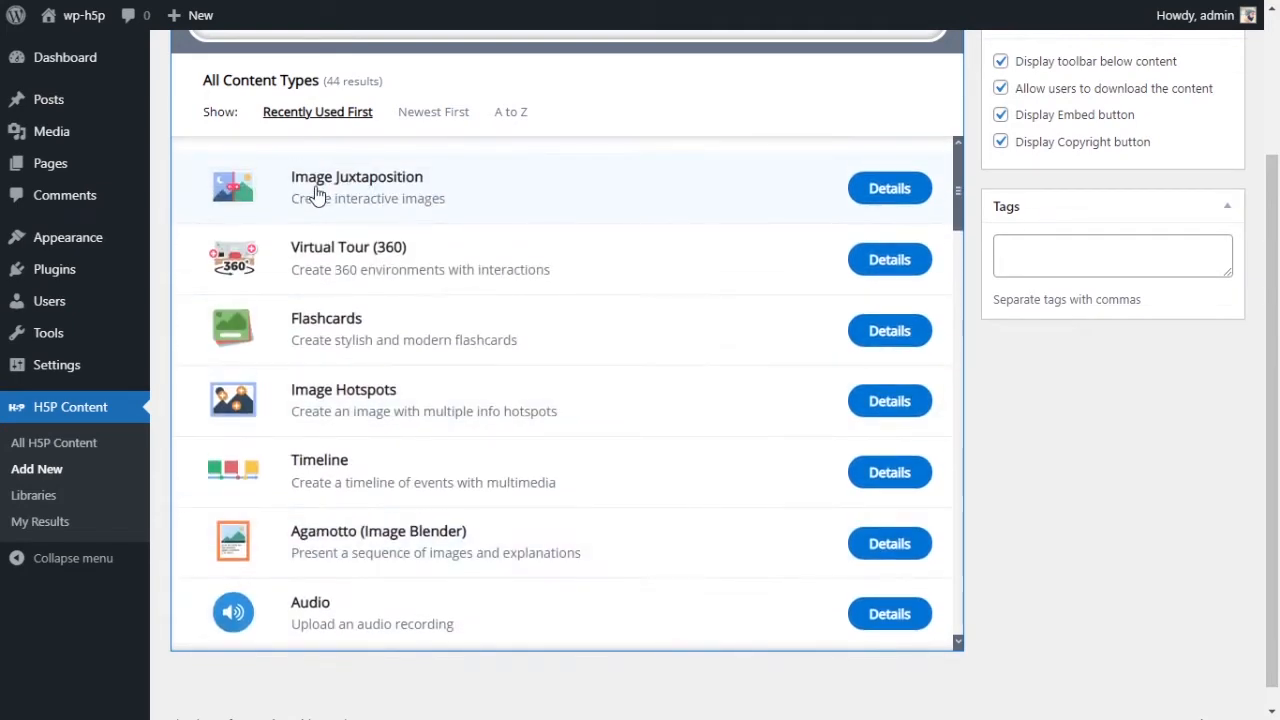
pyautogui.scroll(-10, 740, 340)
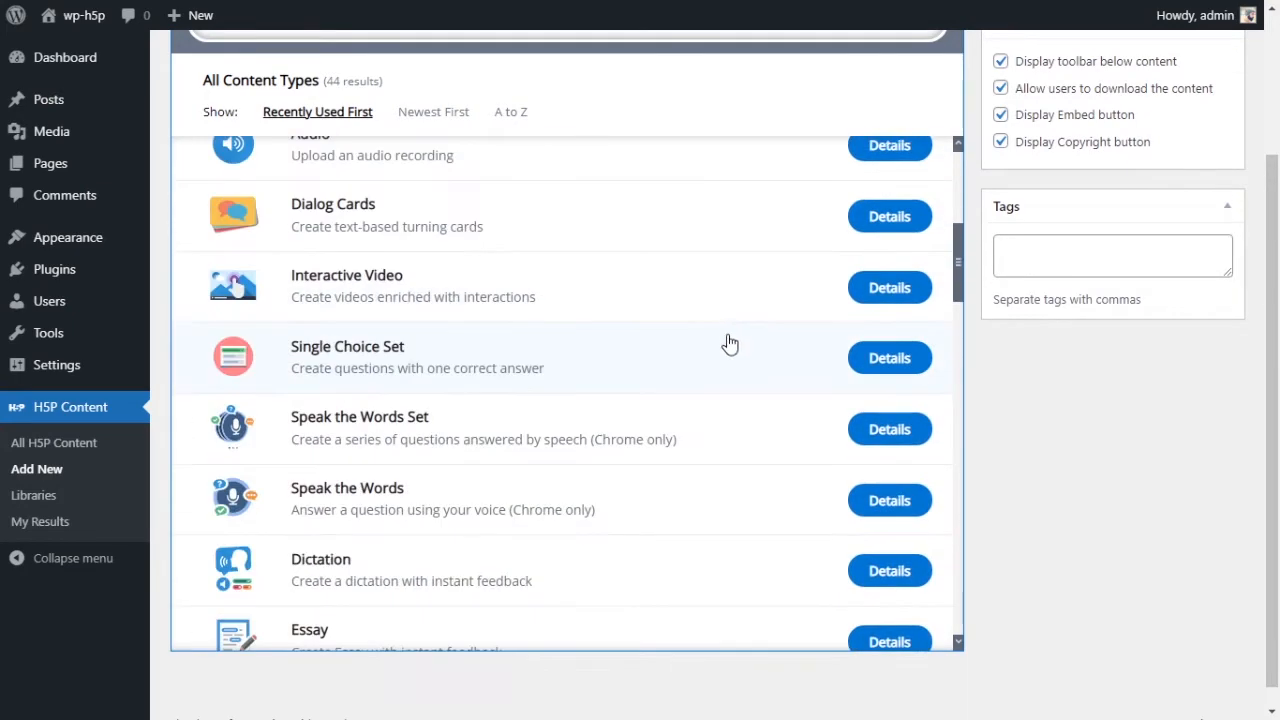
pyautogui.scroll(-8, 862, 413)
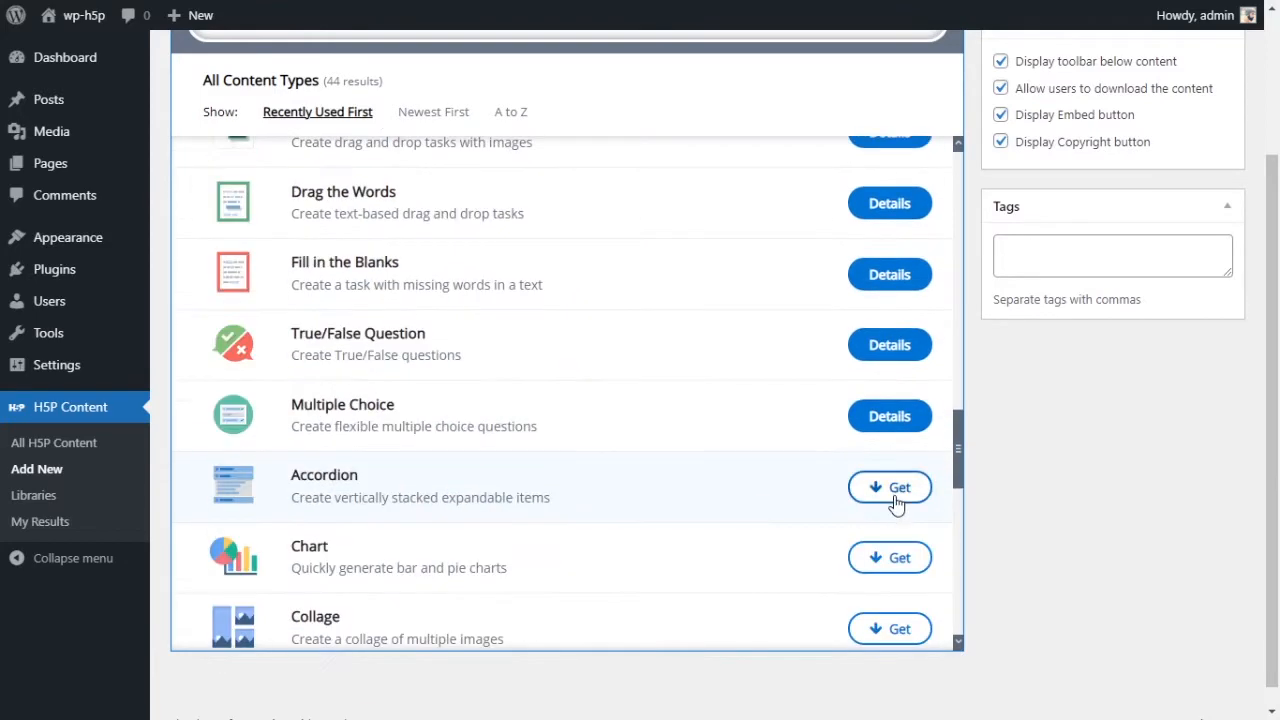
pyautogui.scroll(8, 700, 509)
pyautogui.scroll(10, 700, 509)
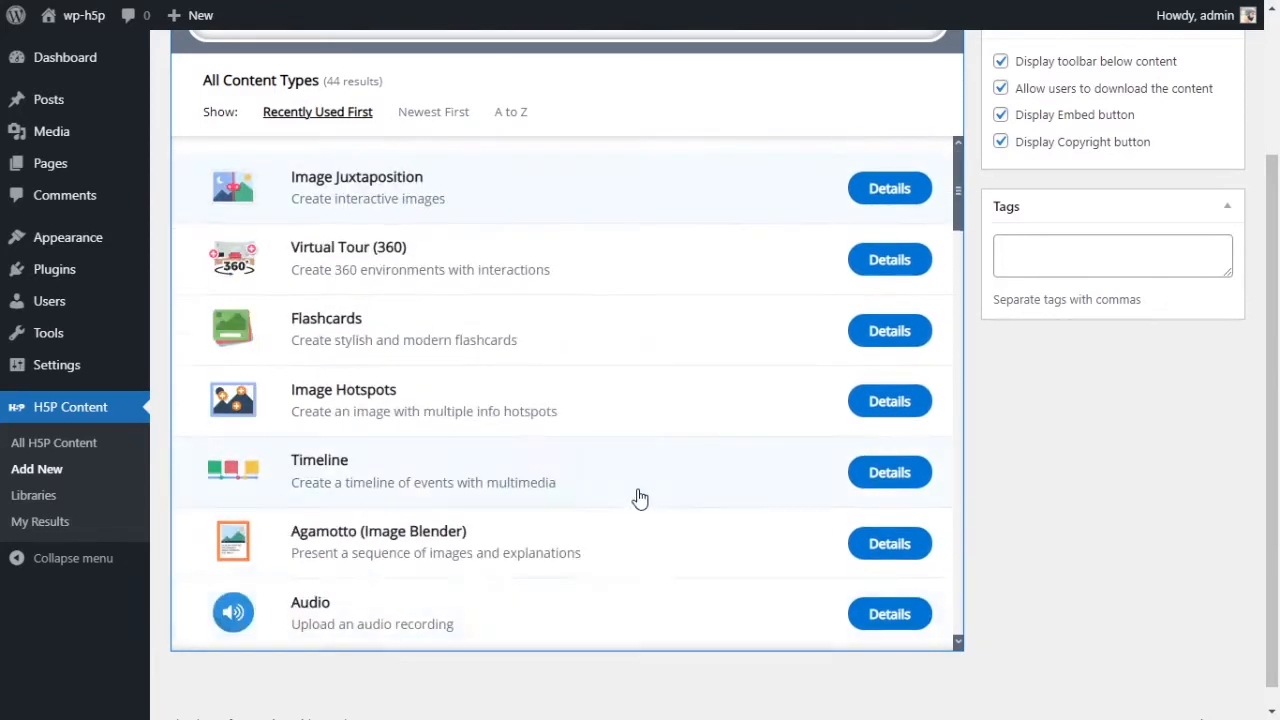
# Choose the Image Juxtaposition content type and title the new content "Image Juxtaposition"
pyautogui.click(397, 209)
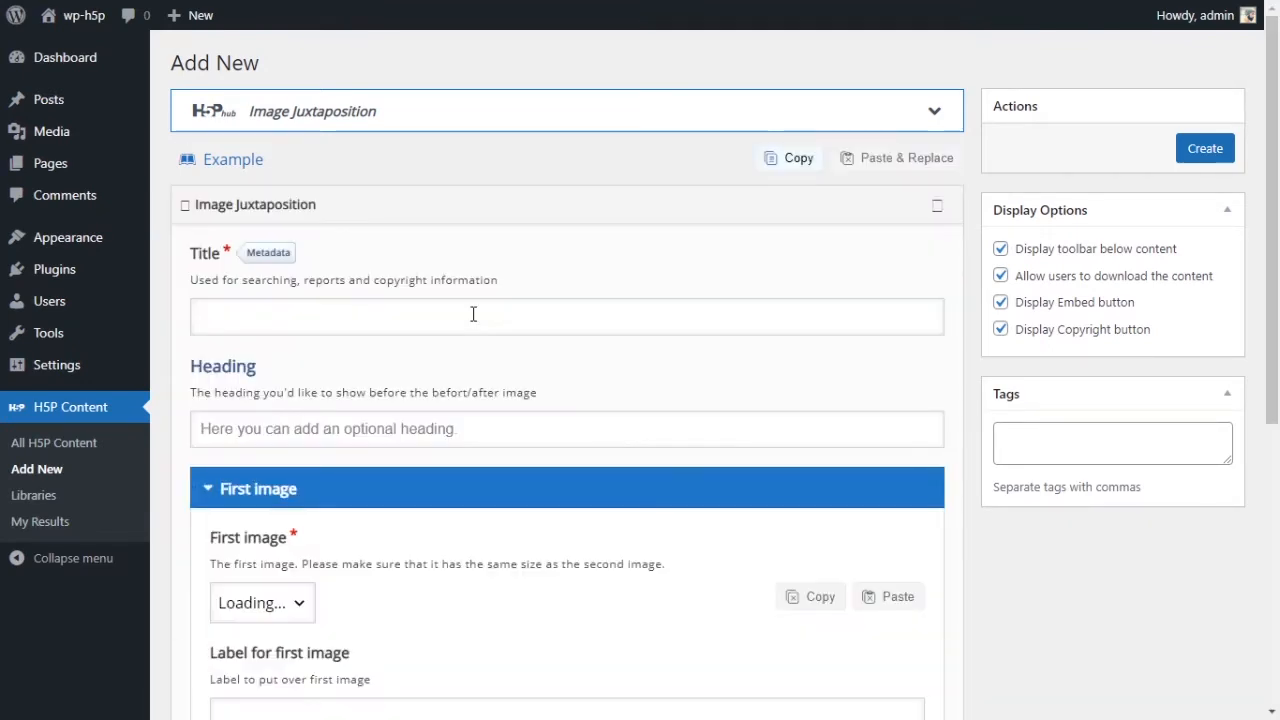
pyautogui.click(473, 314)
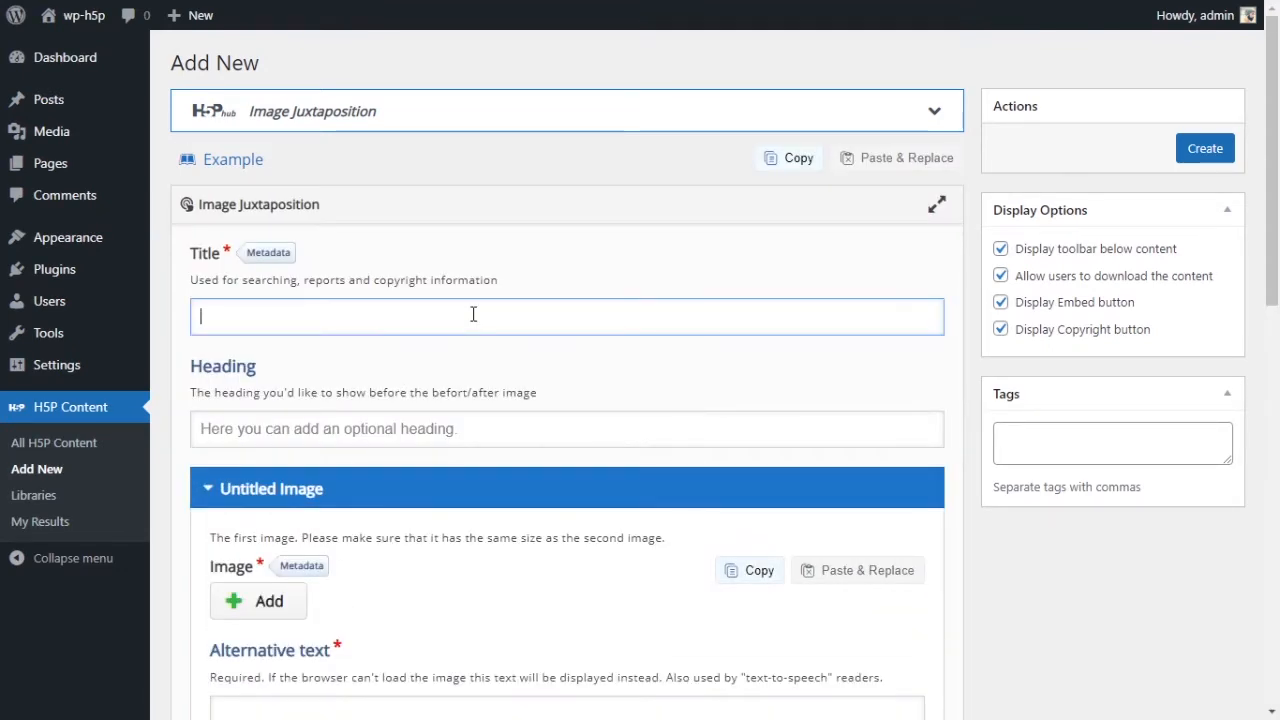
pyautogui.write('Image Juxtapo')
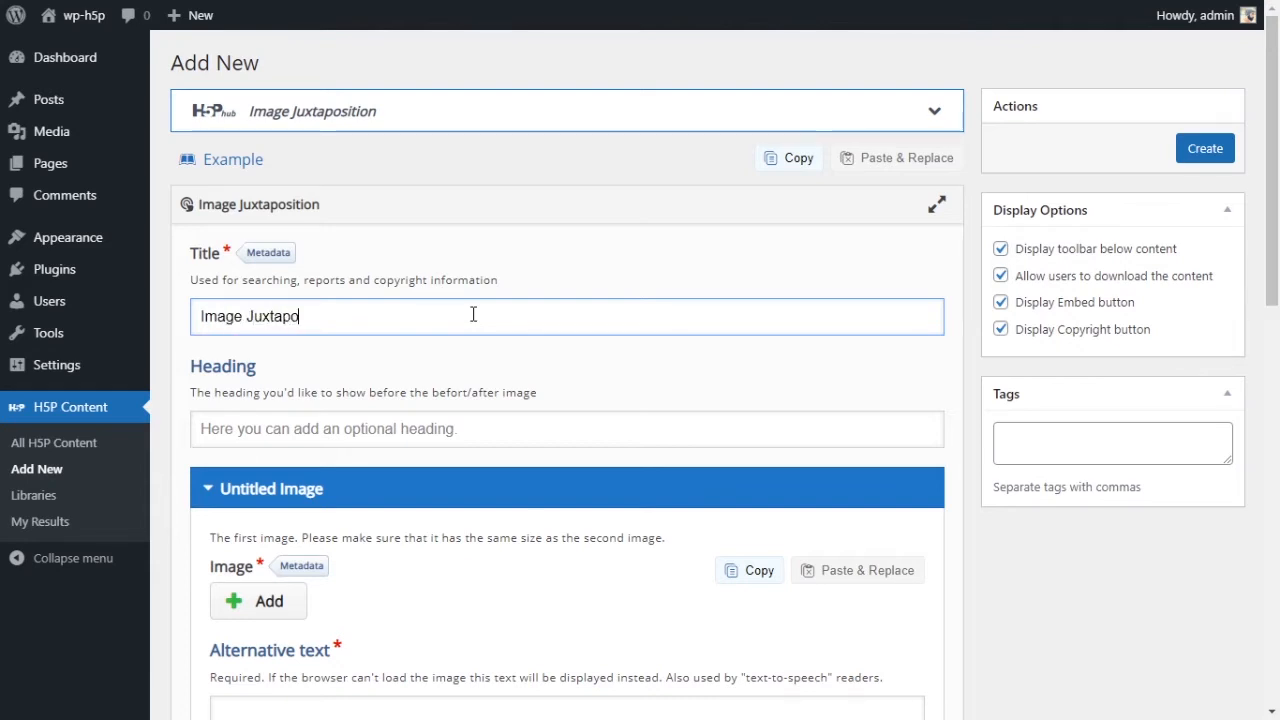
pyautogui.write('sition')
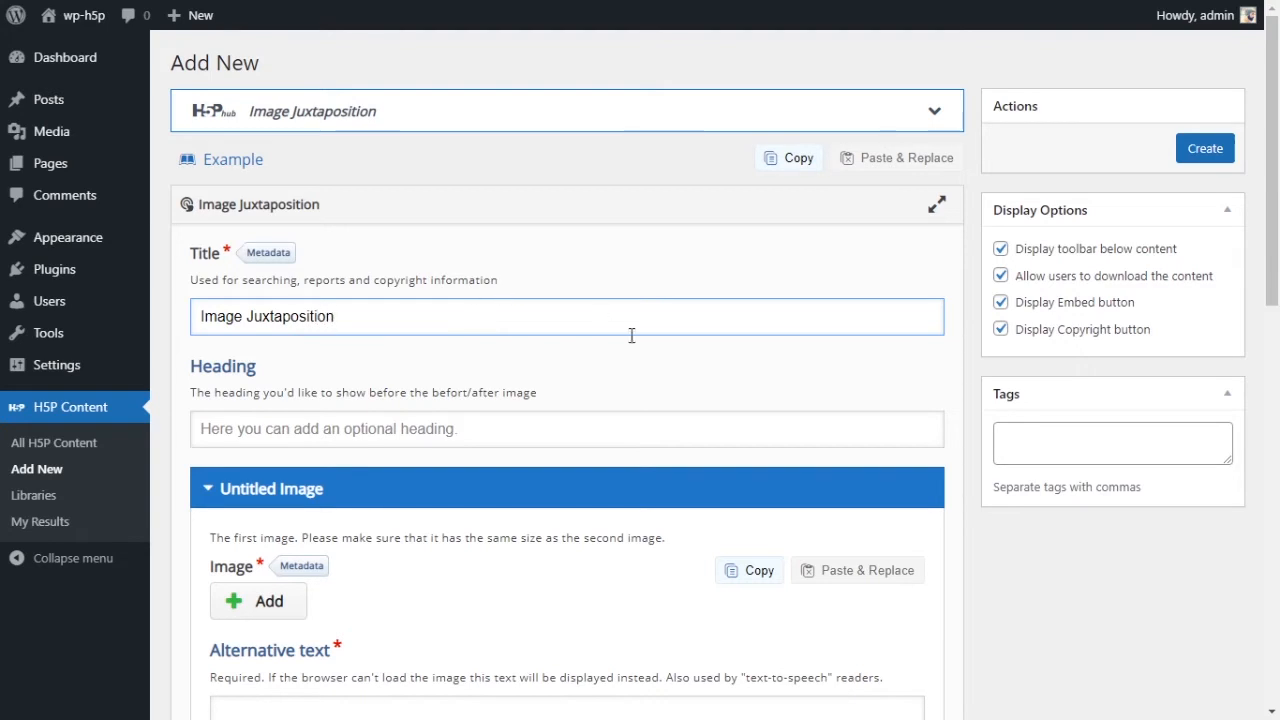
# Enter "The before and after of Abu Dhabi City" as the heading shown above the images
pyautogui.click(523, 424)
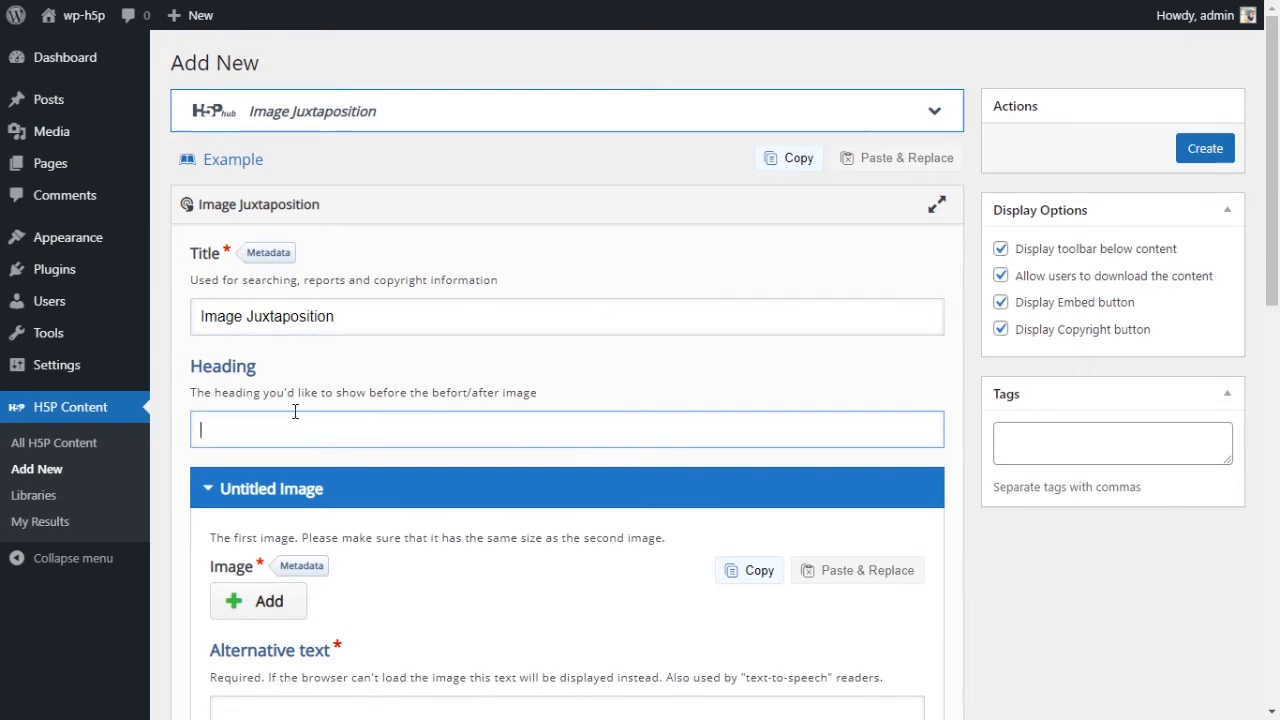
pyautogui.scroll(-1, 409, 392)
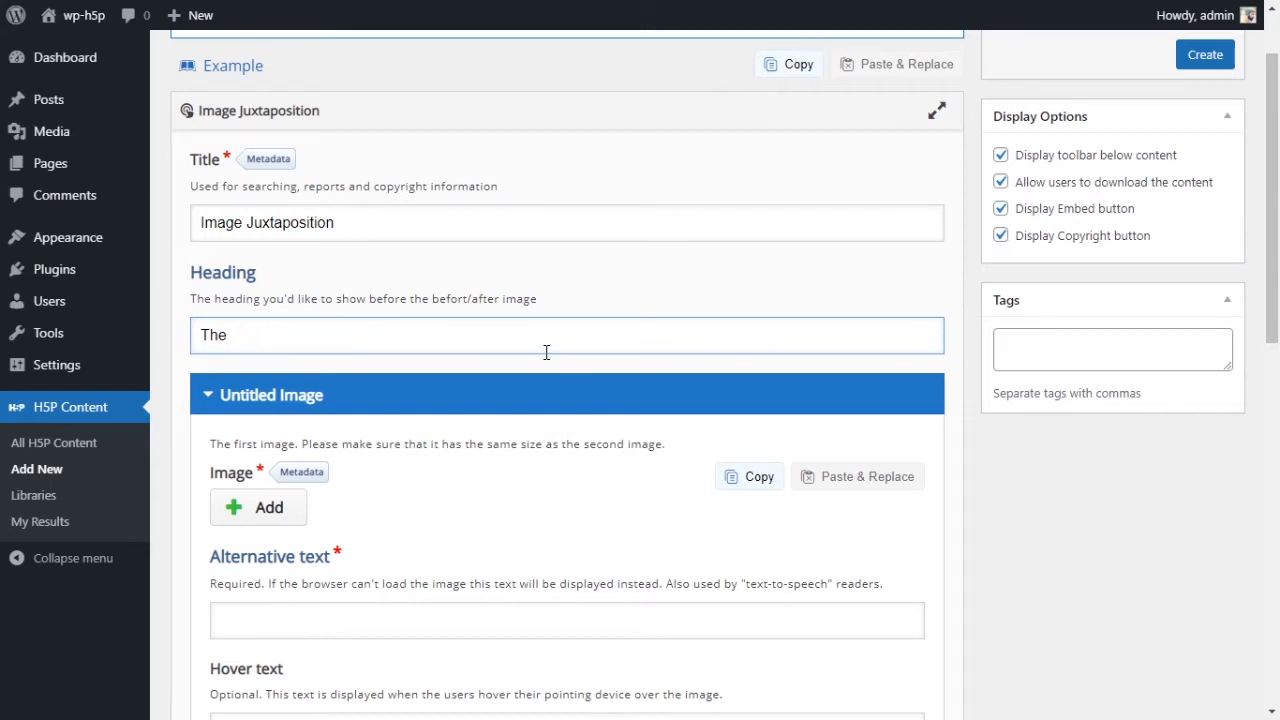
pyautogui.write('and after of Abu Dhabi City')
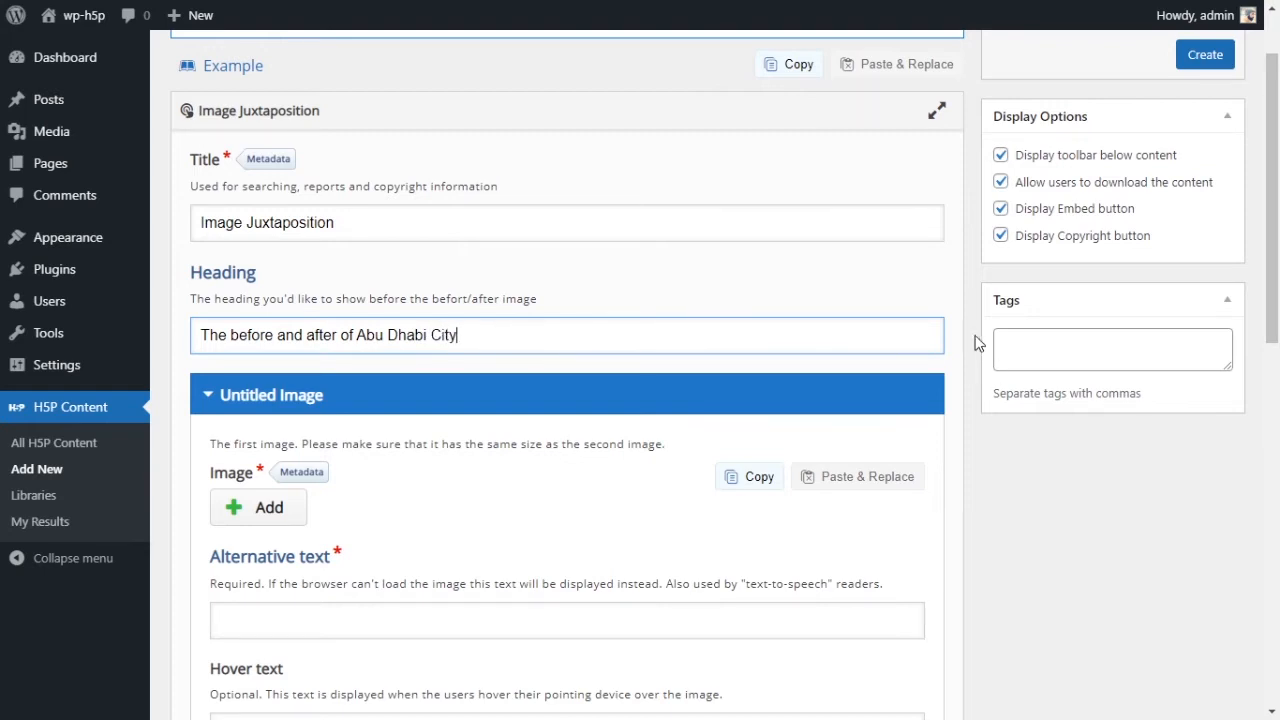
pyautogui.click(762, 298)
# Upload the present-day Abu Dhabi skyline picture marked "Now" as the first image
pyautogui.scroll(-1, 718, 310)
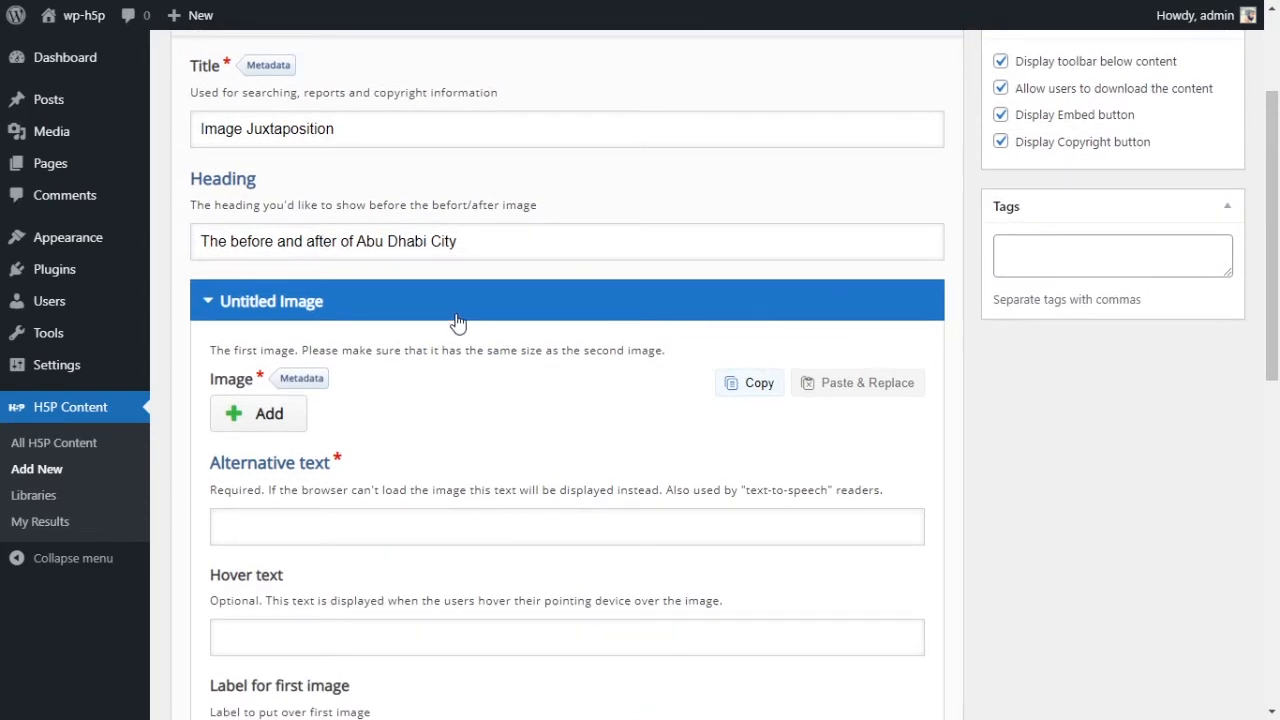
pyautogui.scroll(-2, 580, 449)
pyautogui.scroll(2, 580, 443)
pyautogui.scroll(-1, 563, 445)
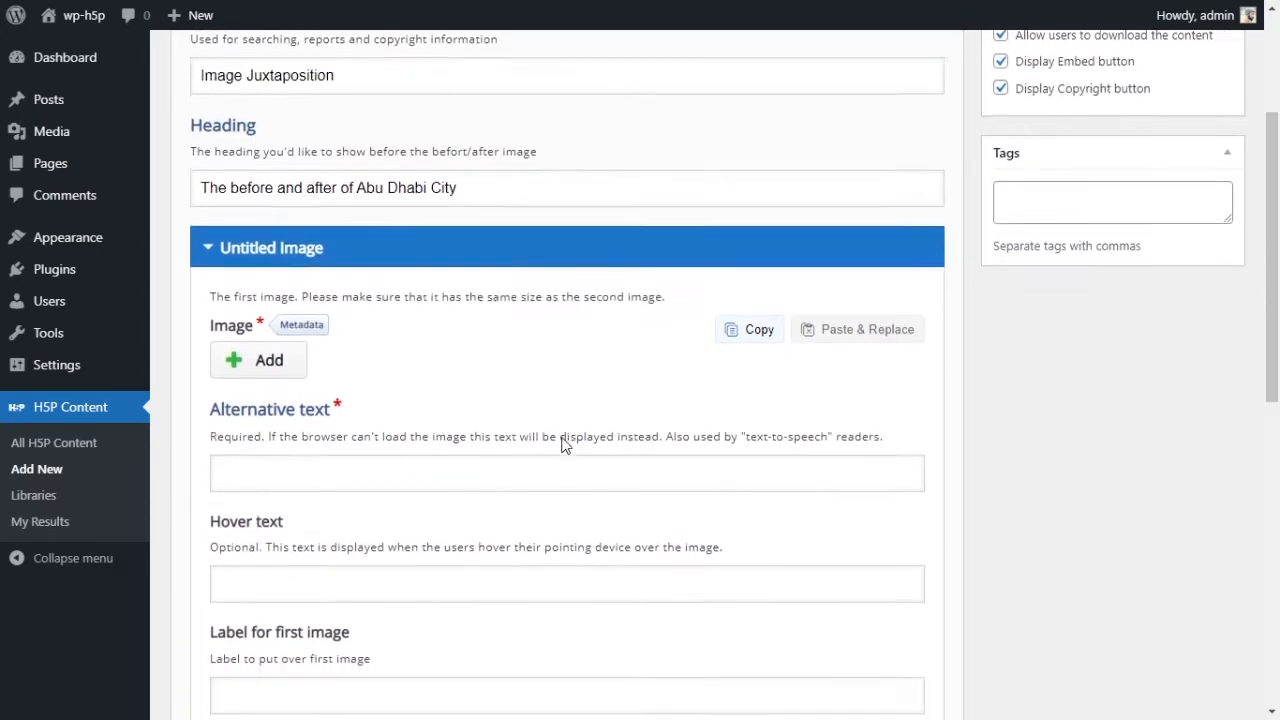
pyautogui.scroll(-2, 563, 440)
pyautogui.scroll(1, 563, 437)
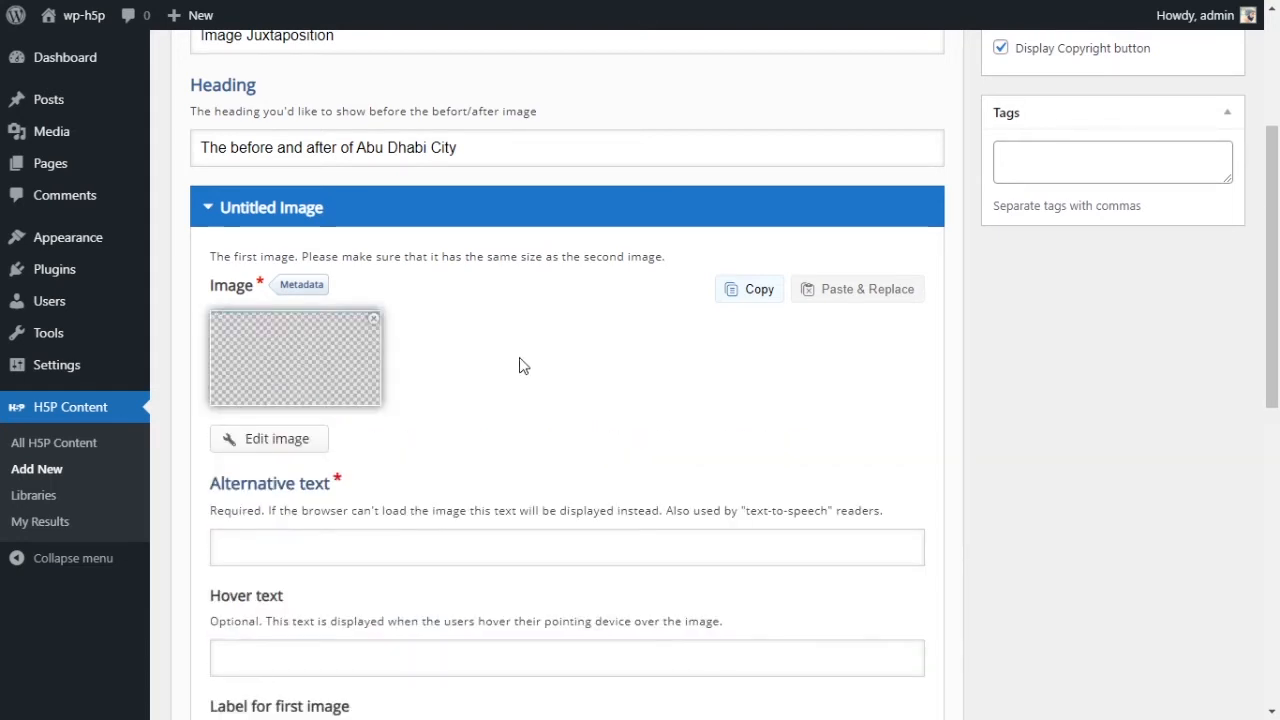
# Enter "Abu Dhabi Now" as the alternative text of the first image
pyautogui.scroll(-1, 520, 367)
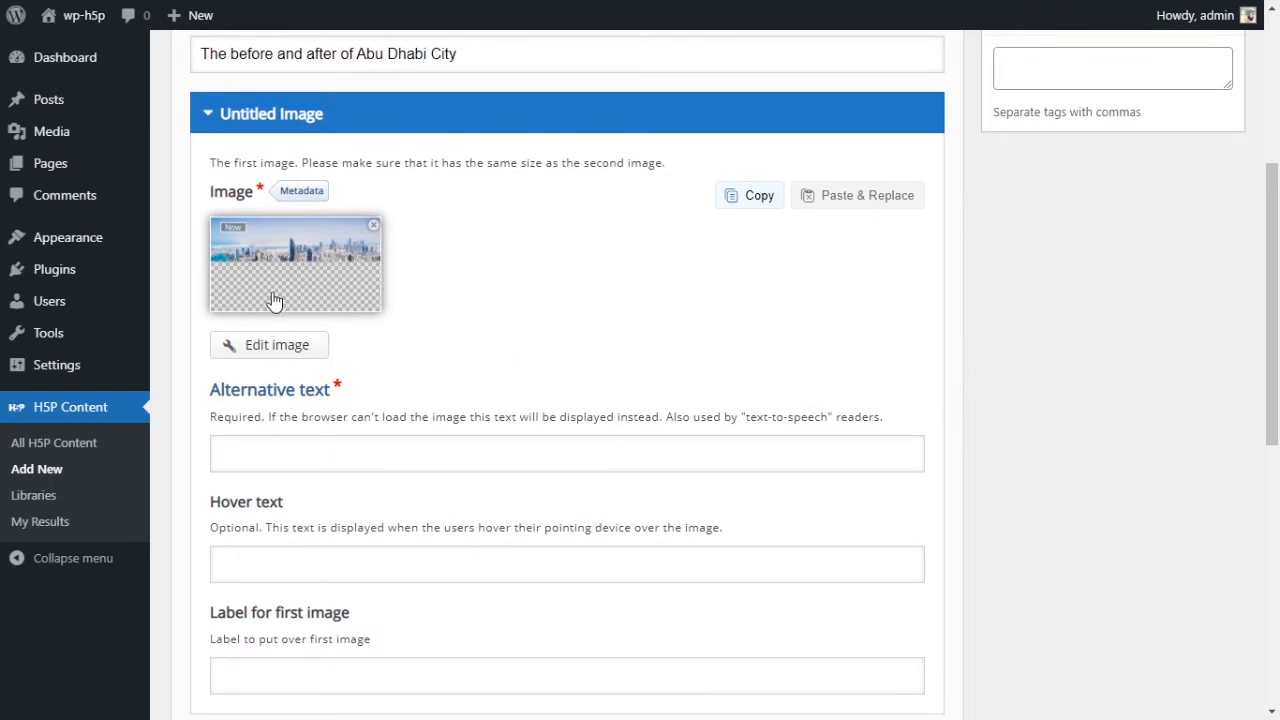
pyautogui.scroll(-3, 477, 308)
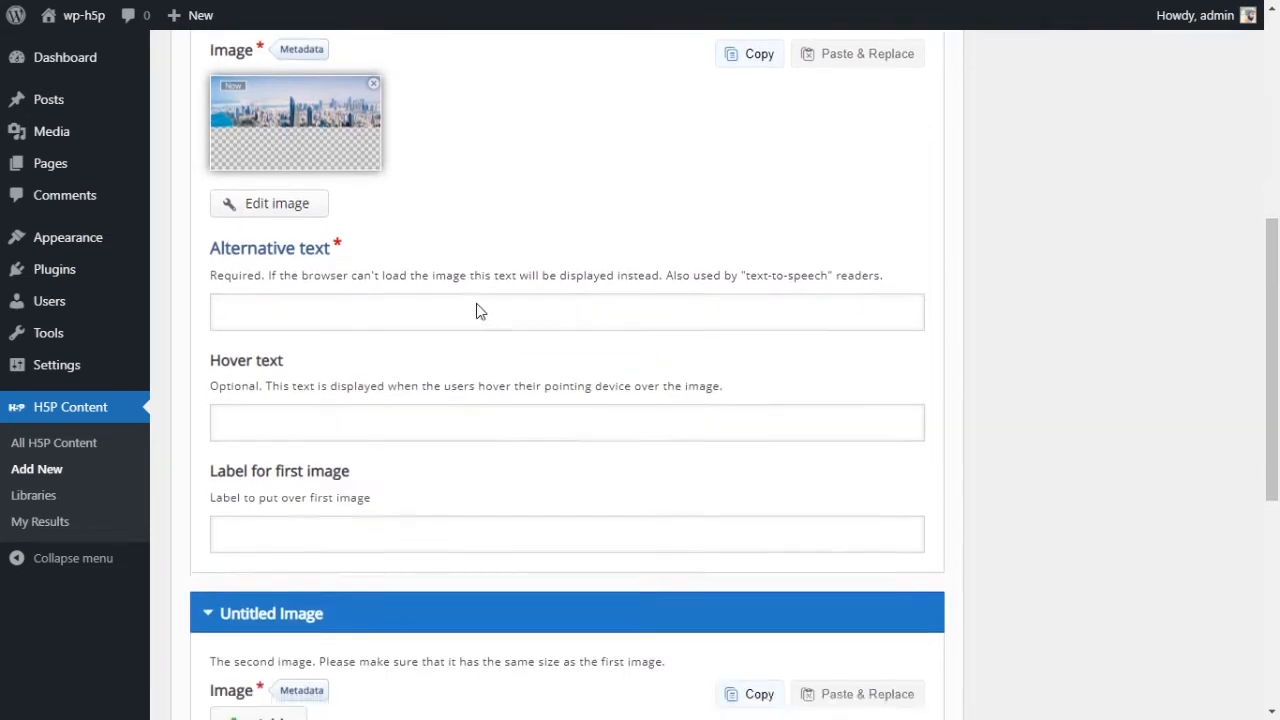
pyautogui.scroll(4, 476, 308)
pyautogui.scroll(-3, 476, 311)
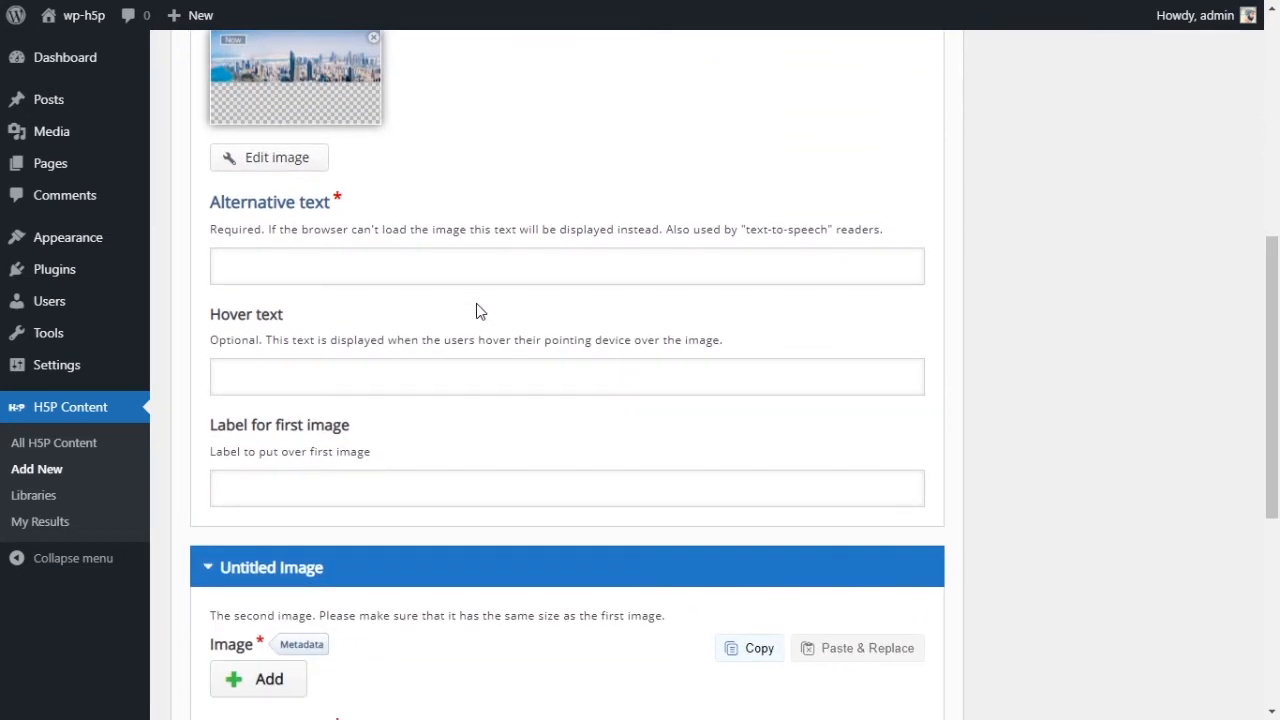
pyautogui.click(441, 267)
pyautogui.moveTo(208, 214); pyautogui.dragTo(330, 210)
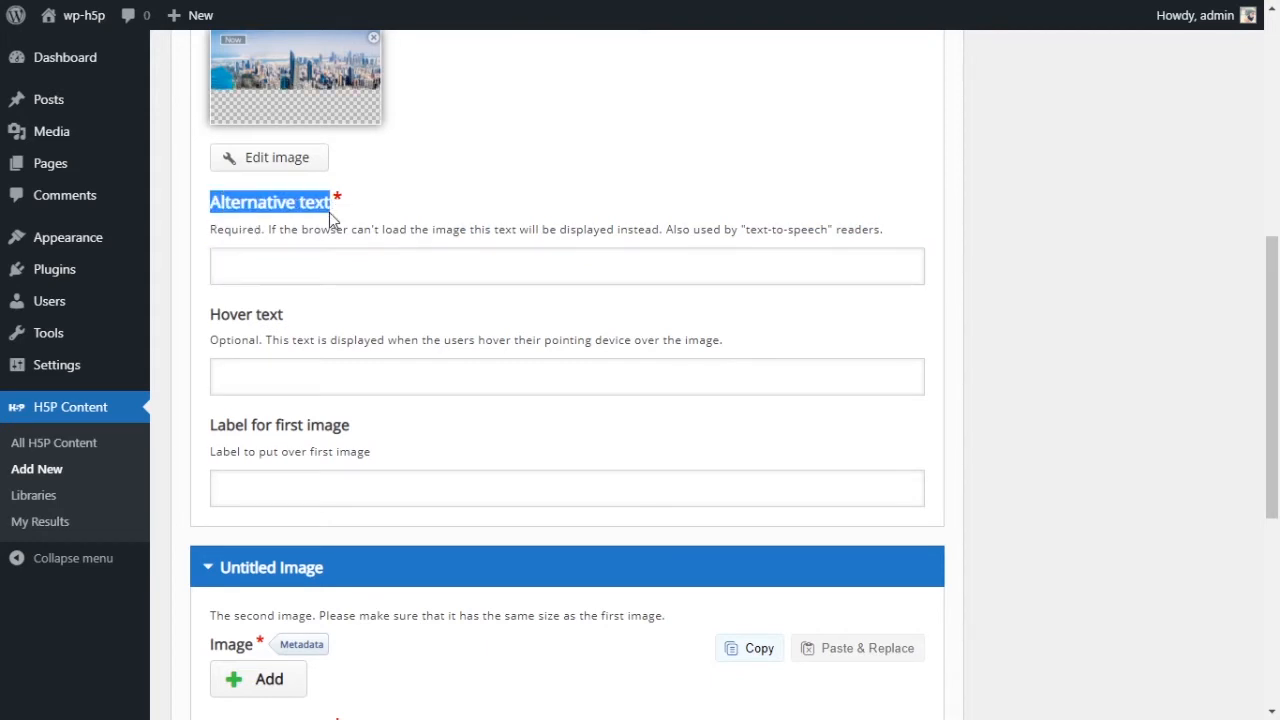
pyautogui.click(401, 268)
pyautogui.write('A')
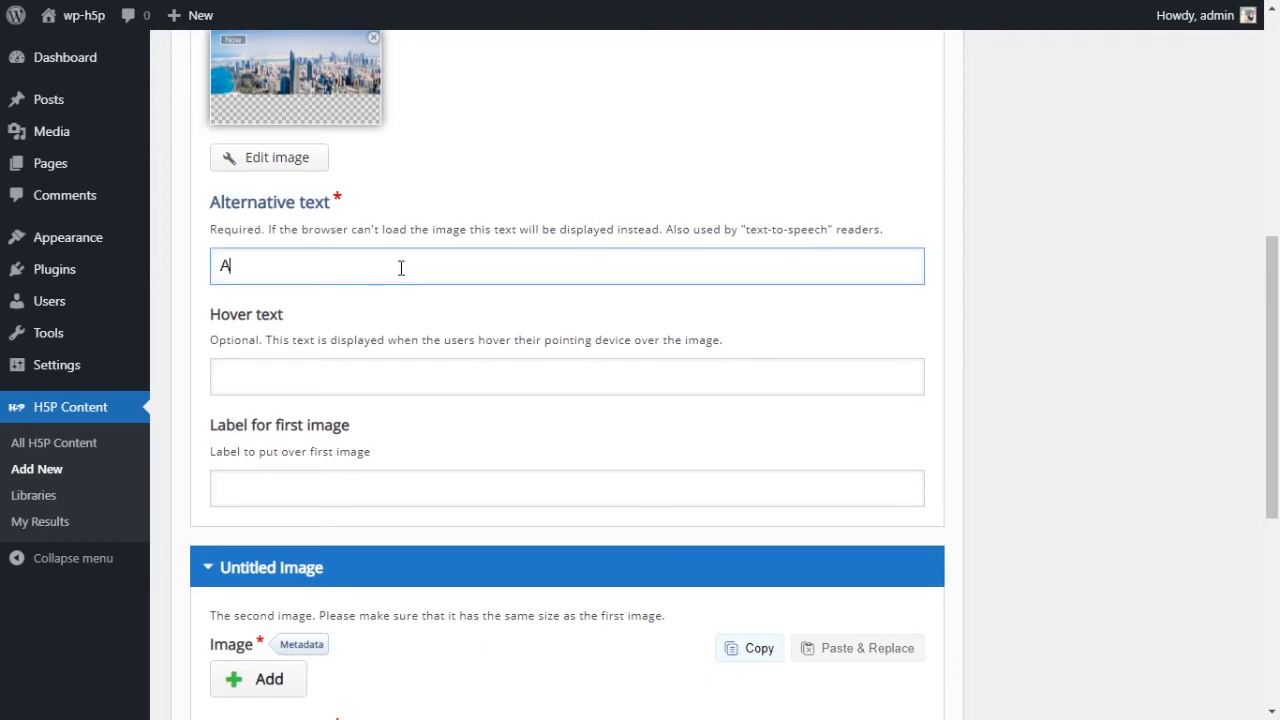
pyautogui.write('bu Dhabi')
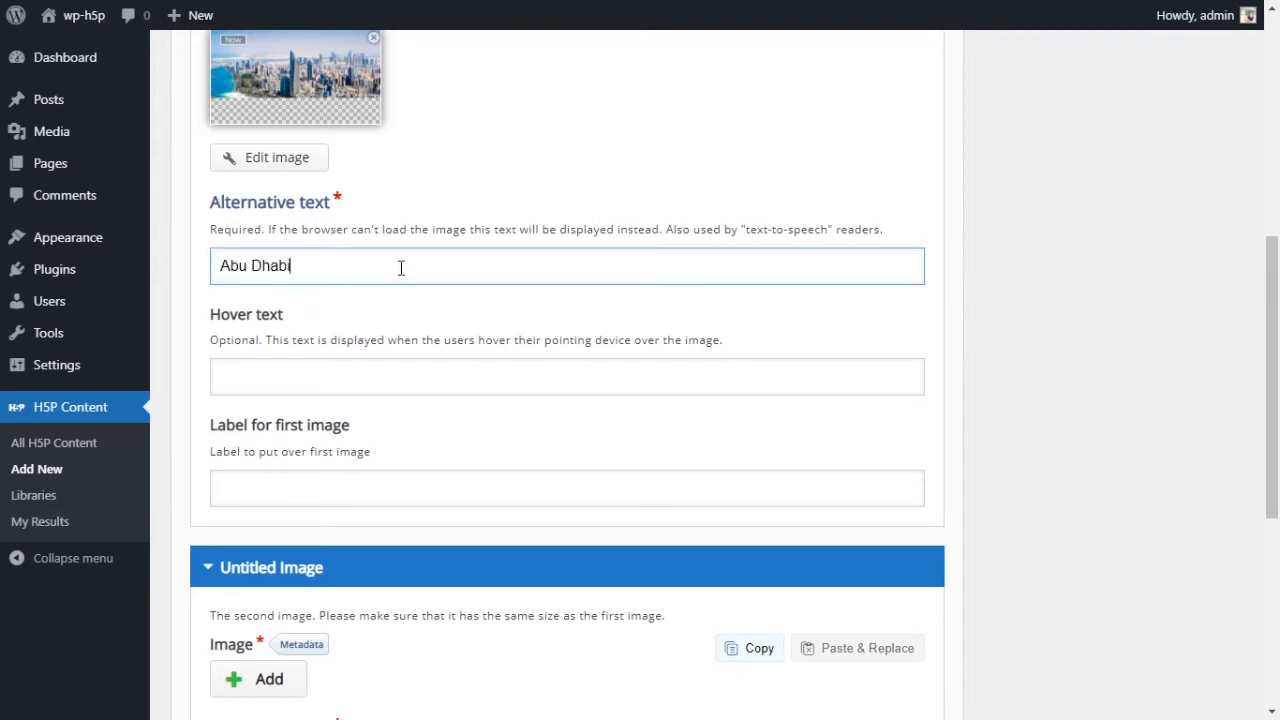
pyautogui.scroll(1, 410, 268)
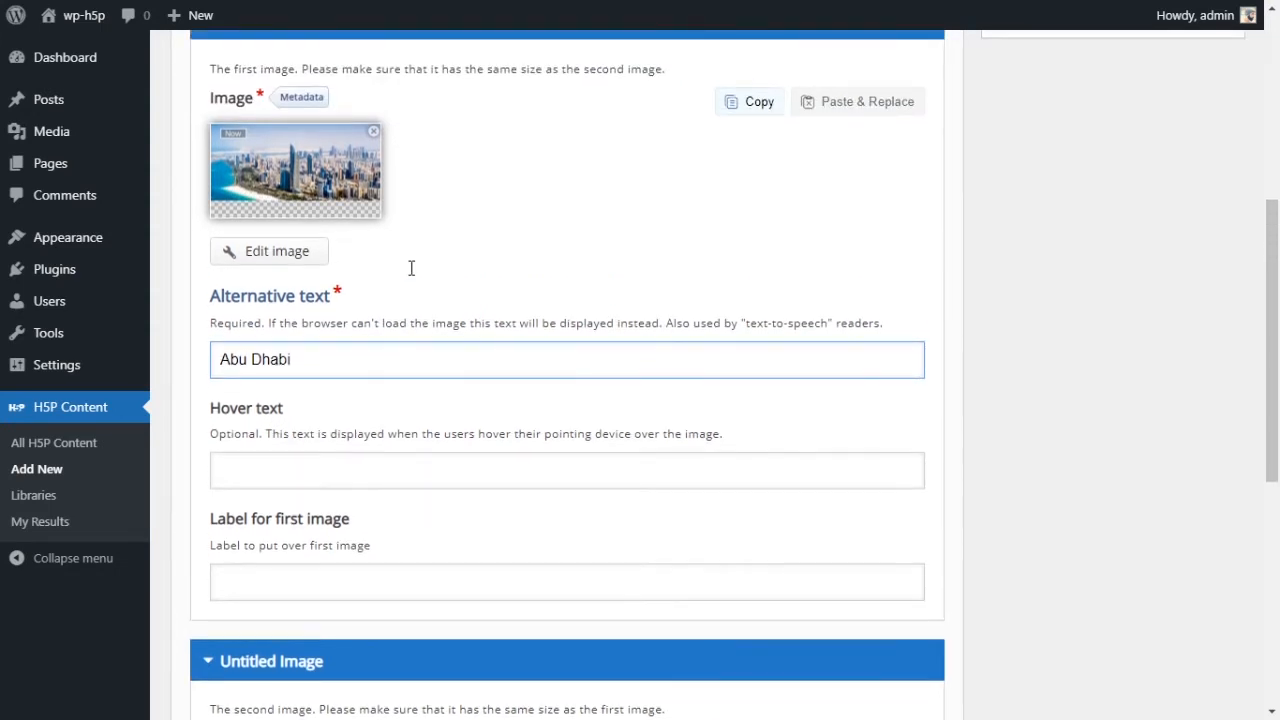
pyautogui.write('Now')
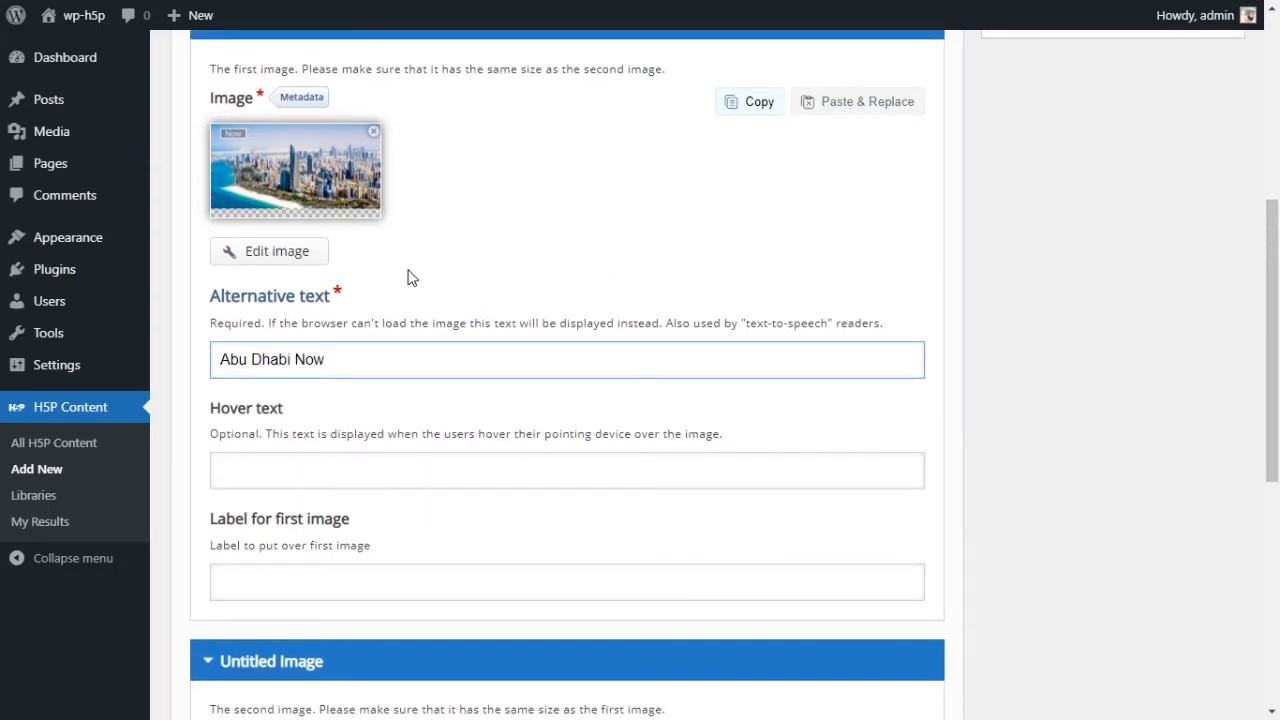
# Enter "This is what Abu Dhabi looks like today" as the first image's hover text
pyautogui.click(370, 469)
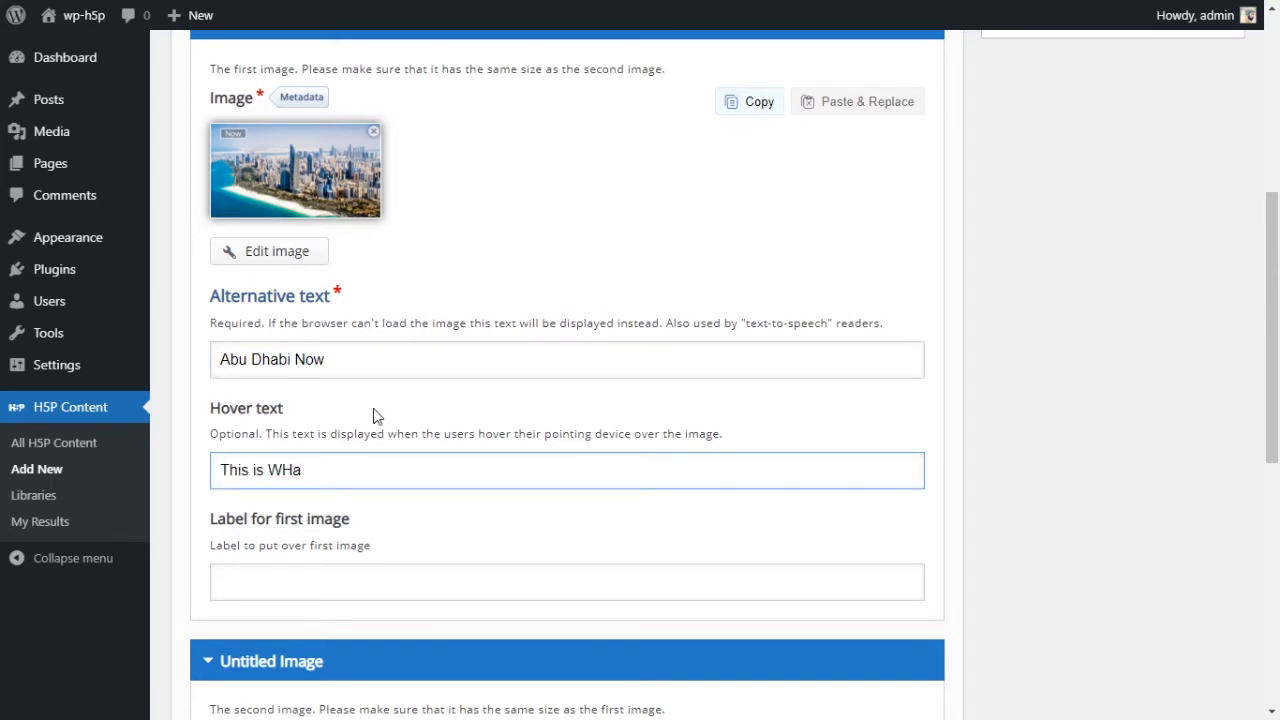
pyautogui.press('BackSpace')
pyautogui.press('BackSpace')
pyautogui.press('BackSpace')
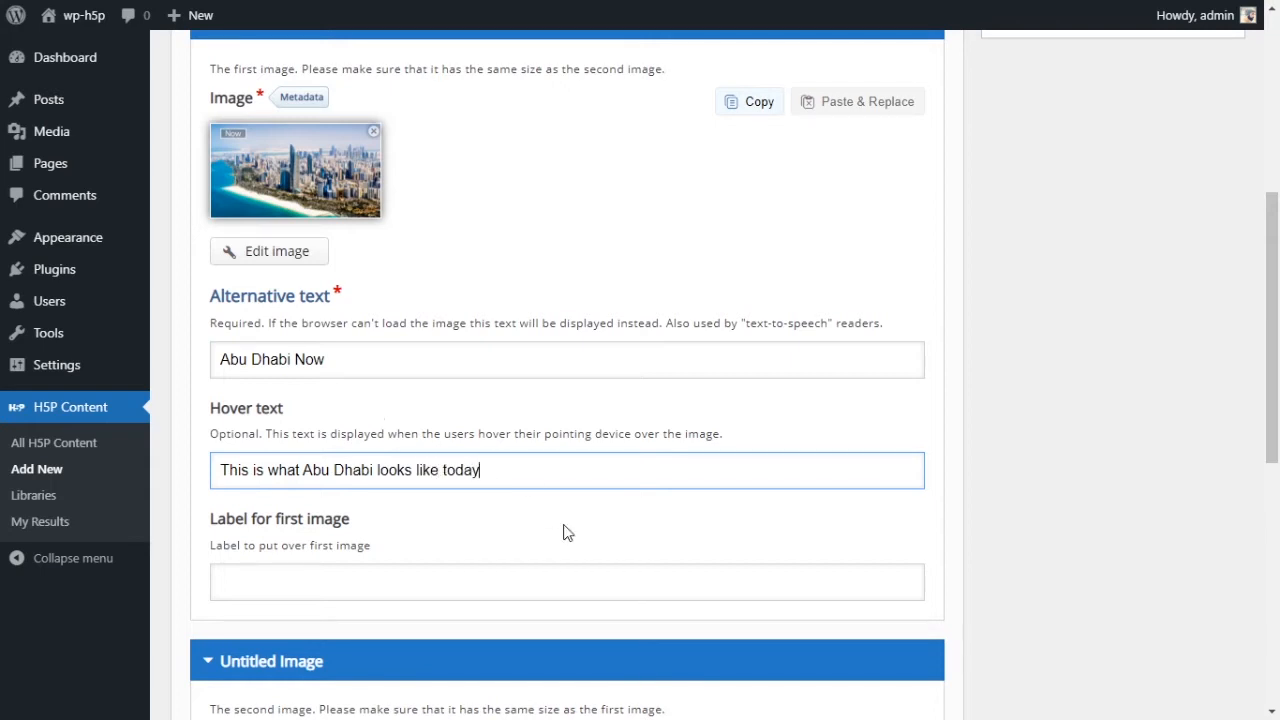
# Label the first image "Now"
pyautogui.scroll(-1, 563, 528)
pyautogui.click(457, 492)
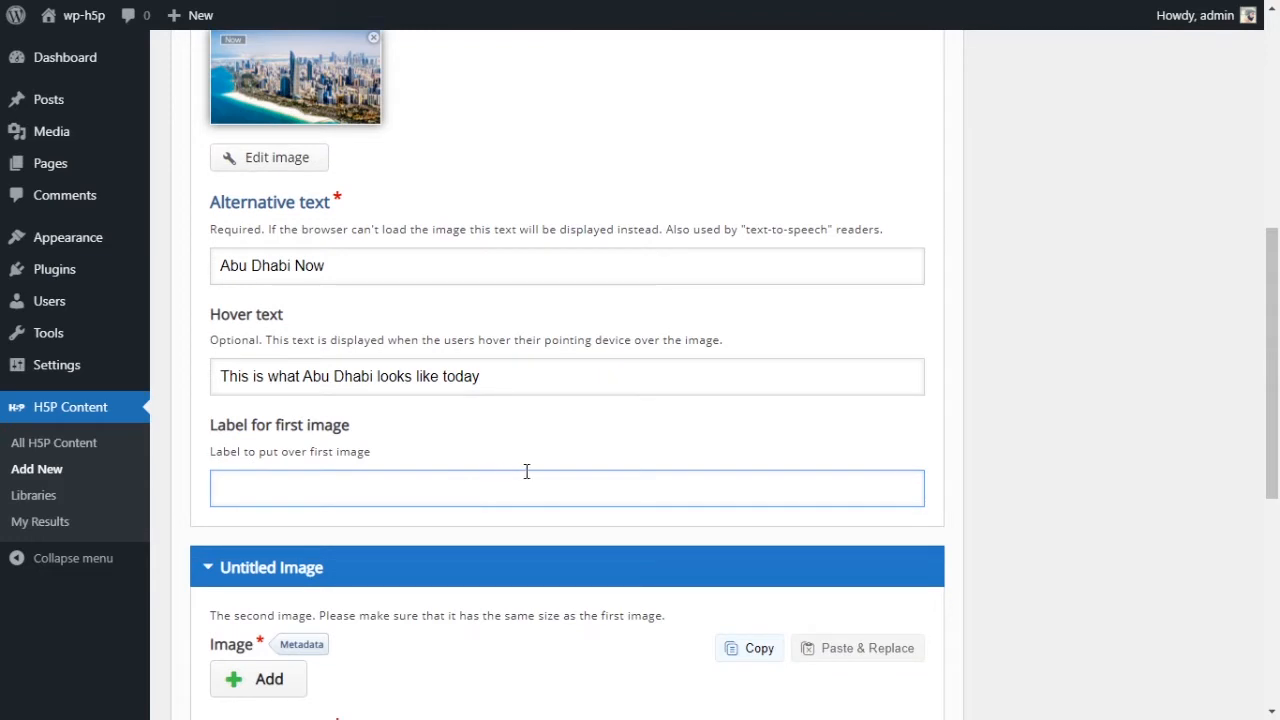
pyautogui.scroll(1, 526, 471)
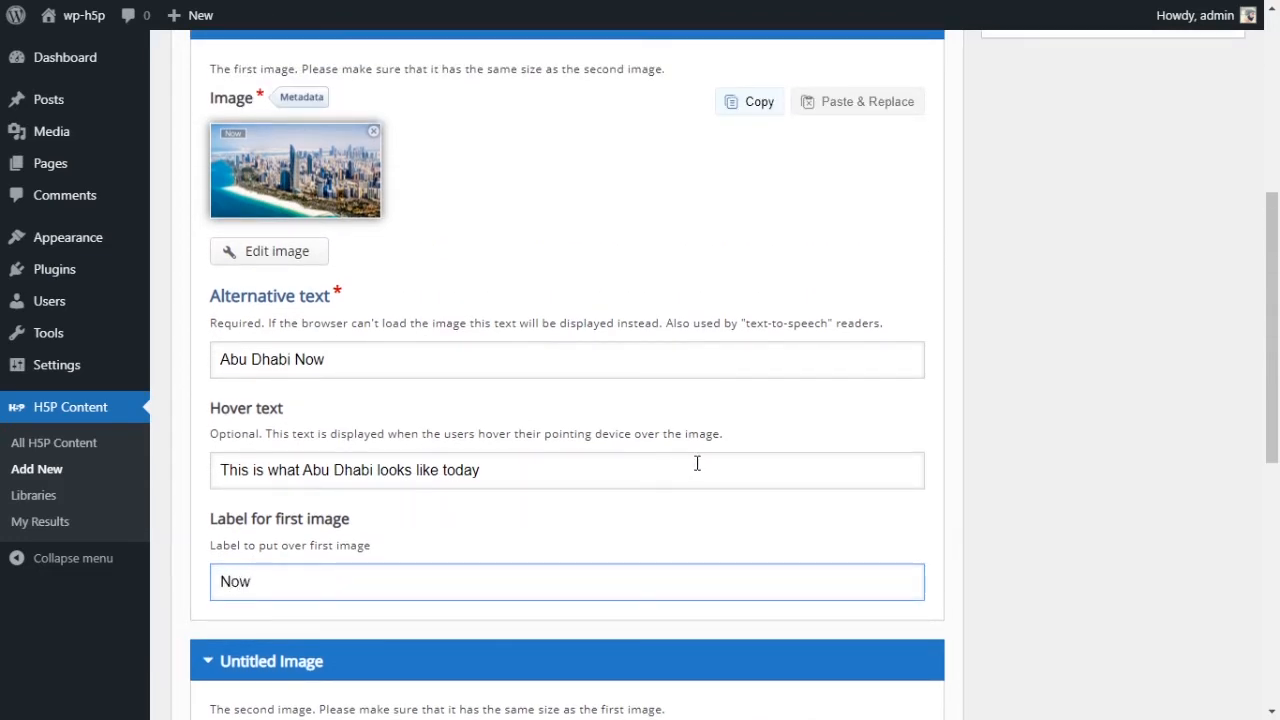
pyautogui.click(600, 546)
# Upload the black-and-white 1970 picture of Abu Dhabi as the second image
pyautogui.scroll(-1, 580, 544)
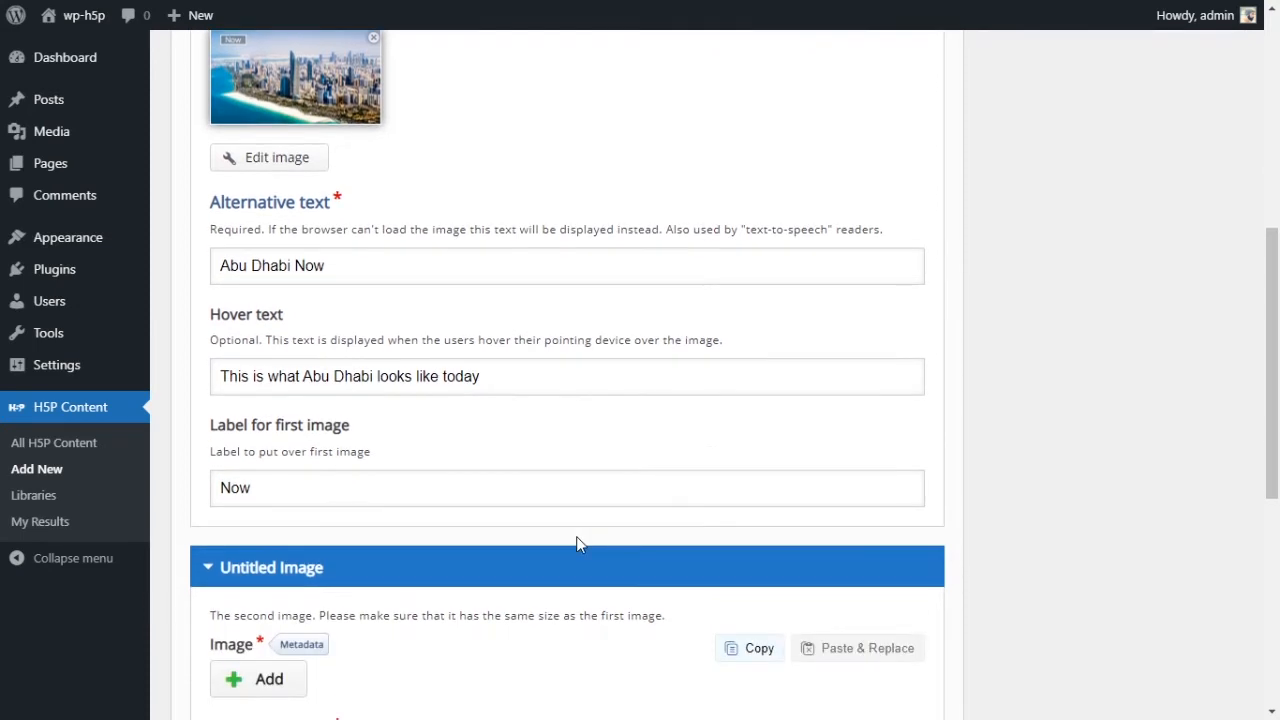
pyautogui.scroll(-3, 577, 537)
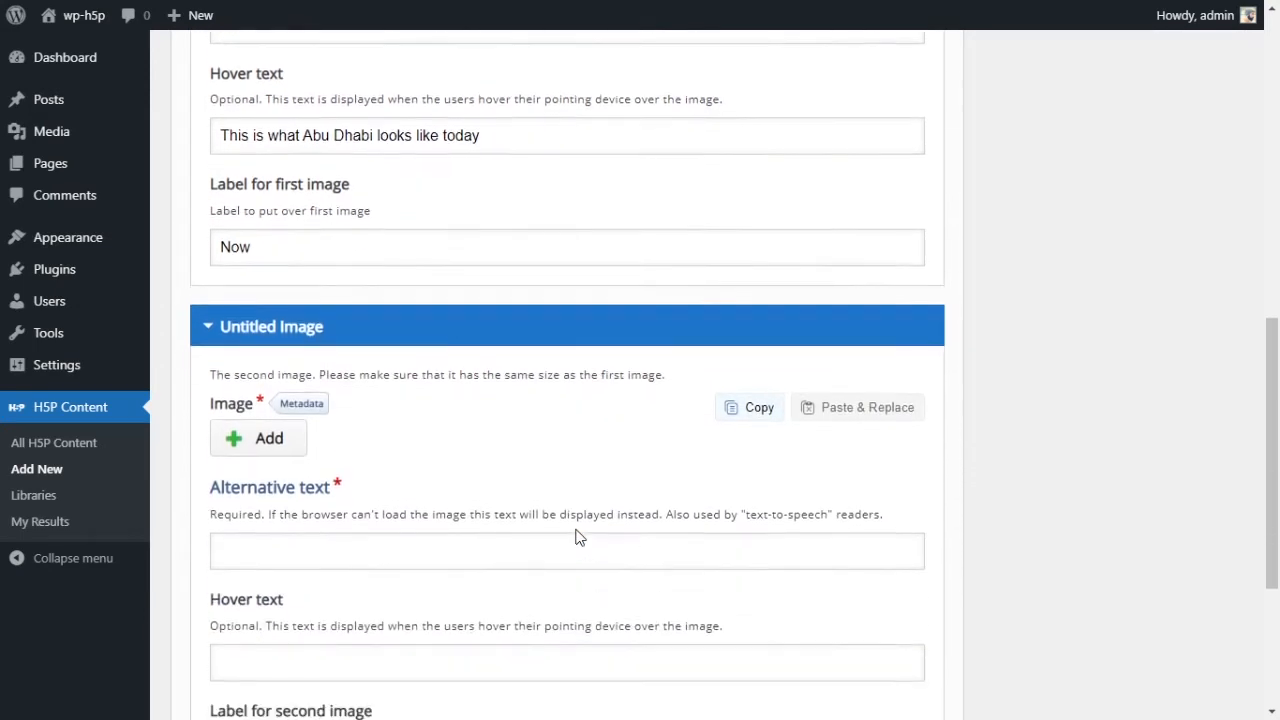
pyautogui.click(287, 413)
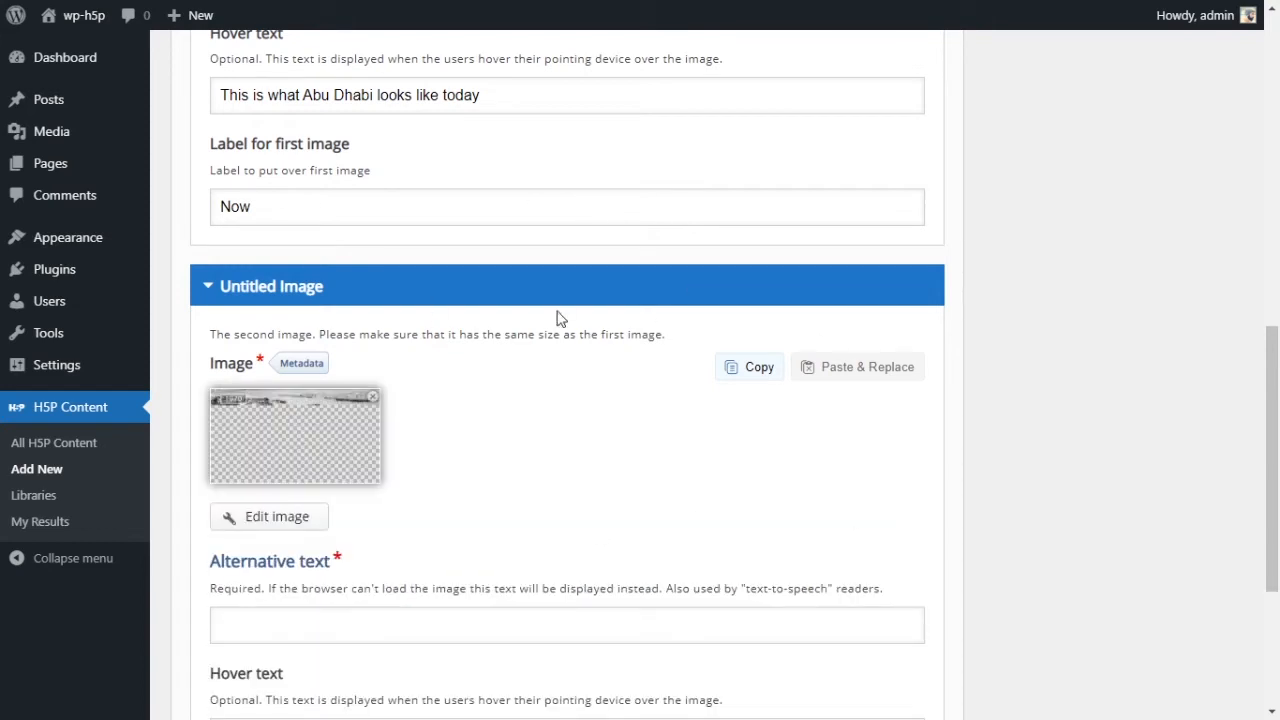
# Copy the first image's alternative text to the second image and change it to "Abu Dhabi 1970"
pyautogui.scroll(-2, 471, 331)
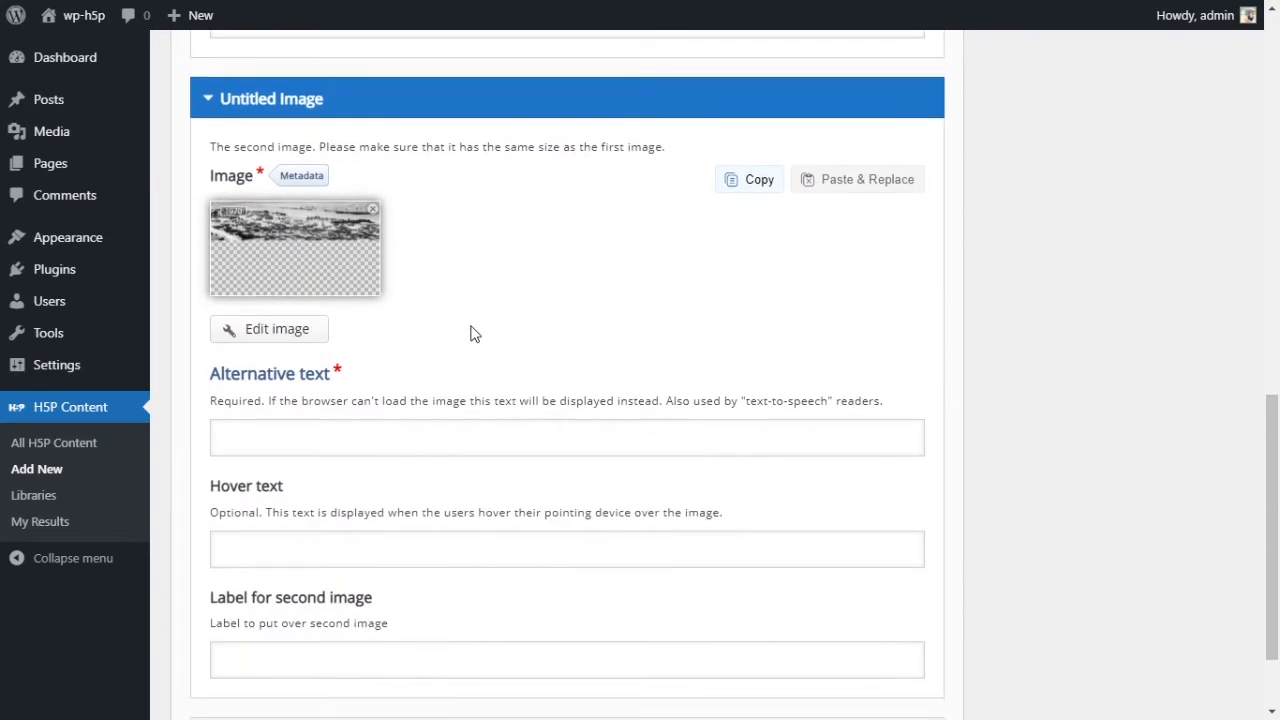
pyautogui.click(508, 431)
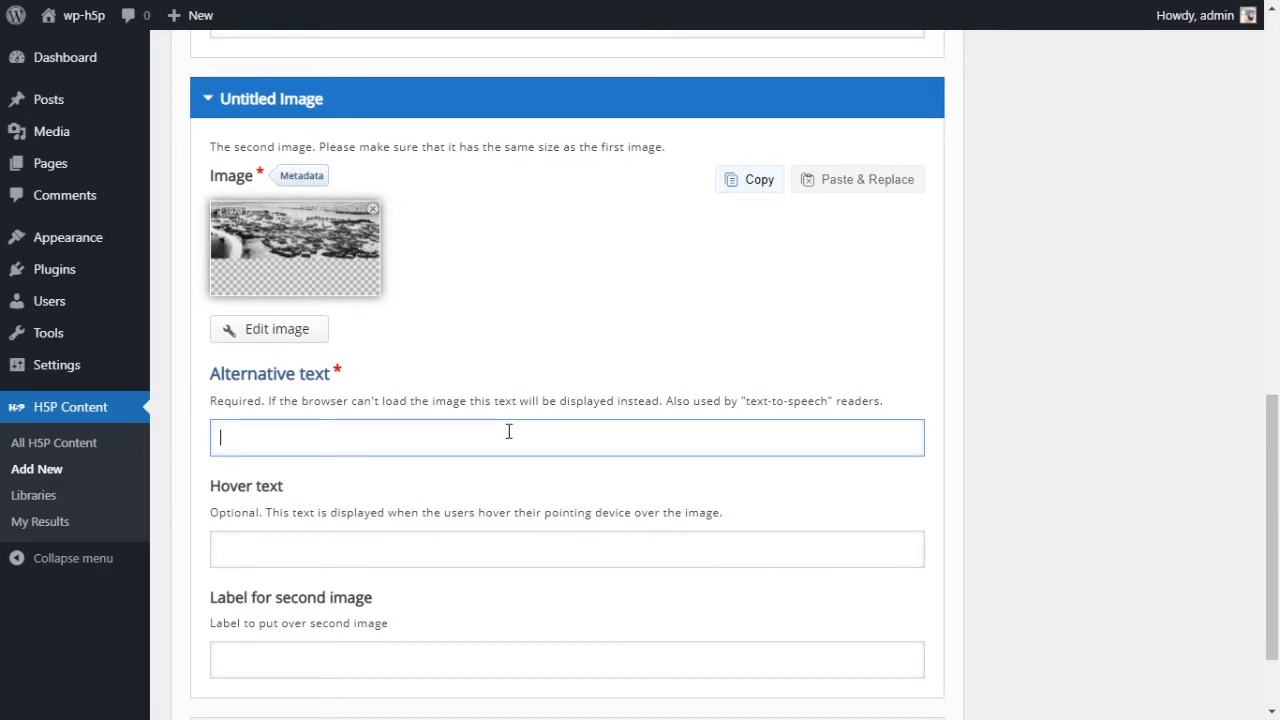
pyautogui.scroll(6, 508, 431)
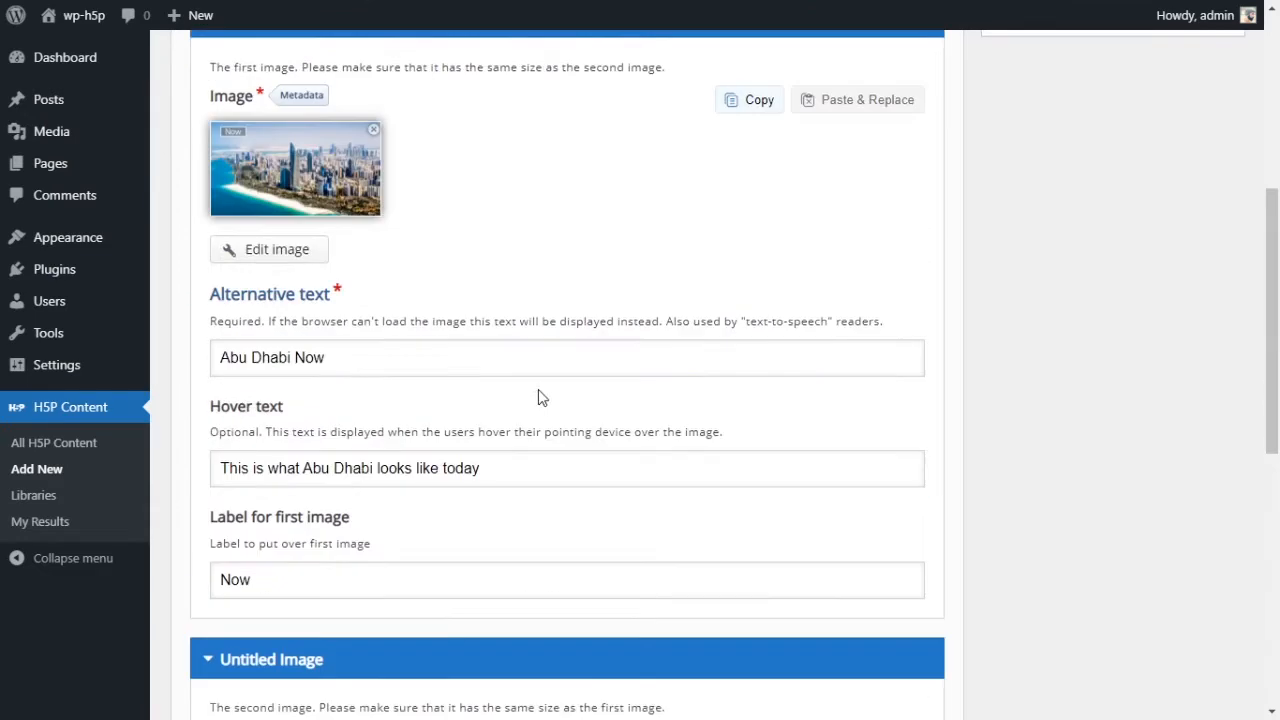
pyautogui.tripleClick(294, 358)
pyautogui.hotkey('ctrl', 'c')
pyautogui.scroll(-5, 415, 425)
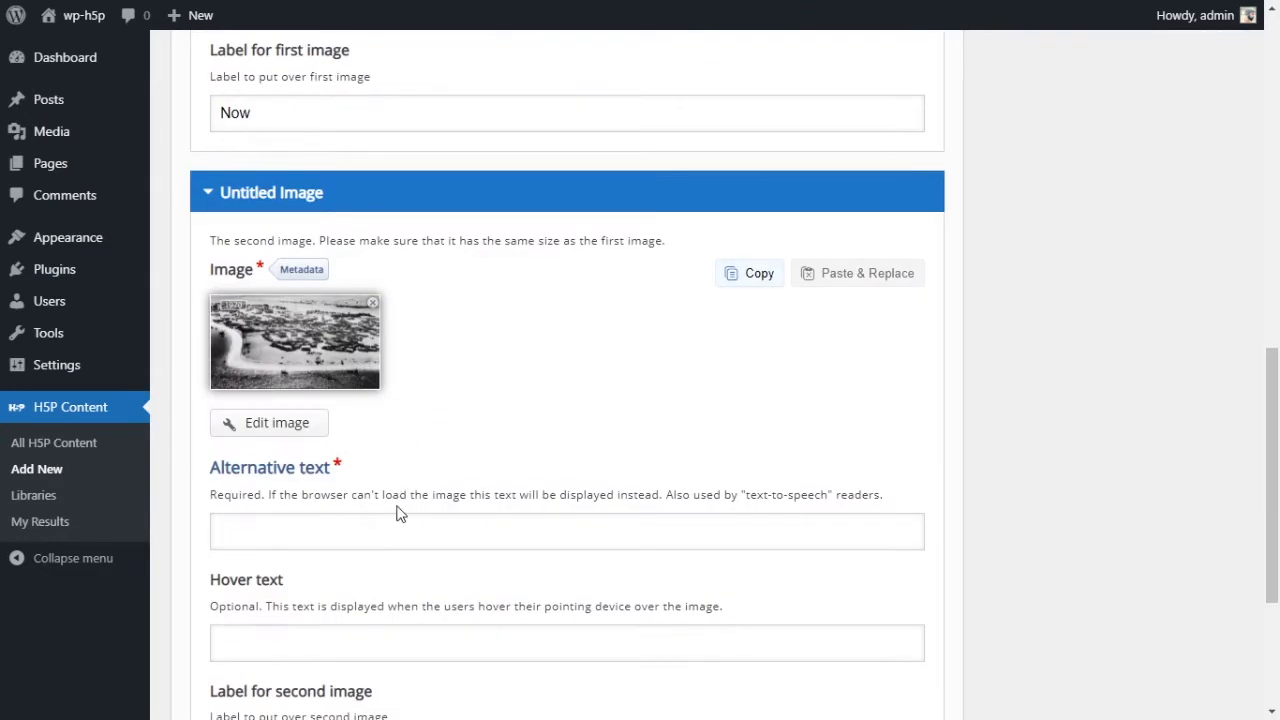
pyautogui.click(391, 529)
pyautogui.hotkey('ctrl', 'v')
pyautogui.doubleClick(315, 530)
pyautogui.write('1')
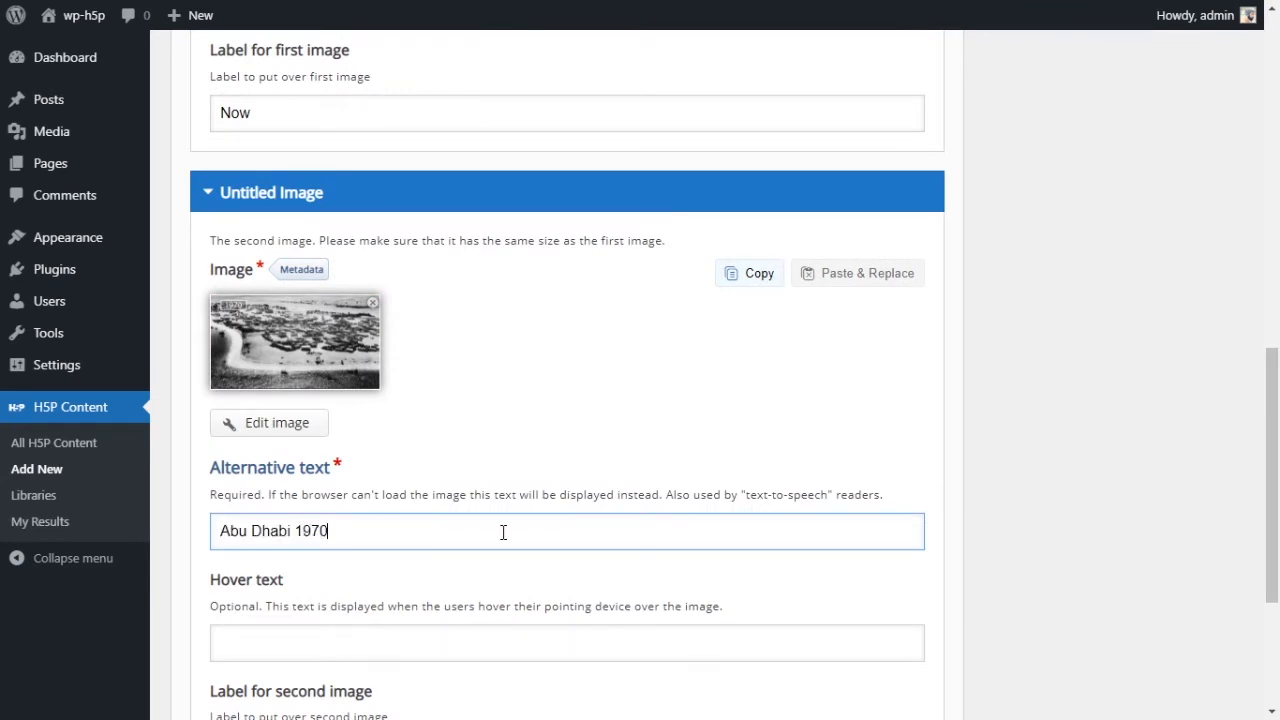
# Copy the first image's hover text into the hover text of the second image
pyautogui.scroll(-2, 503, 531)
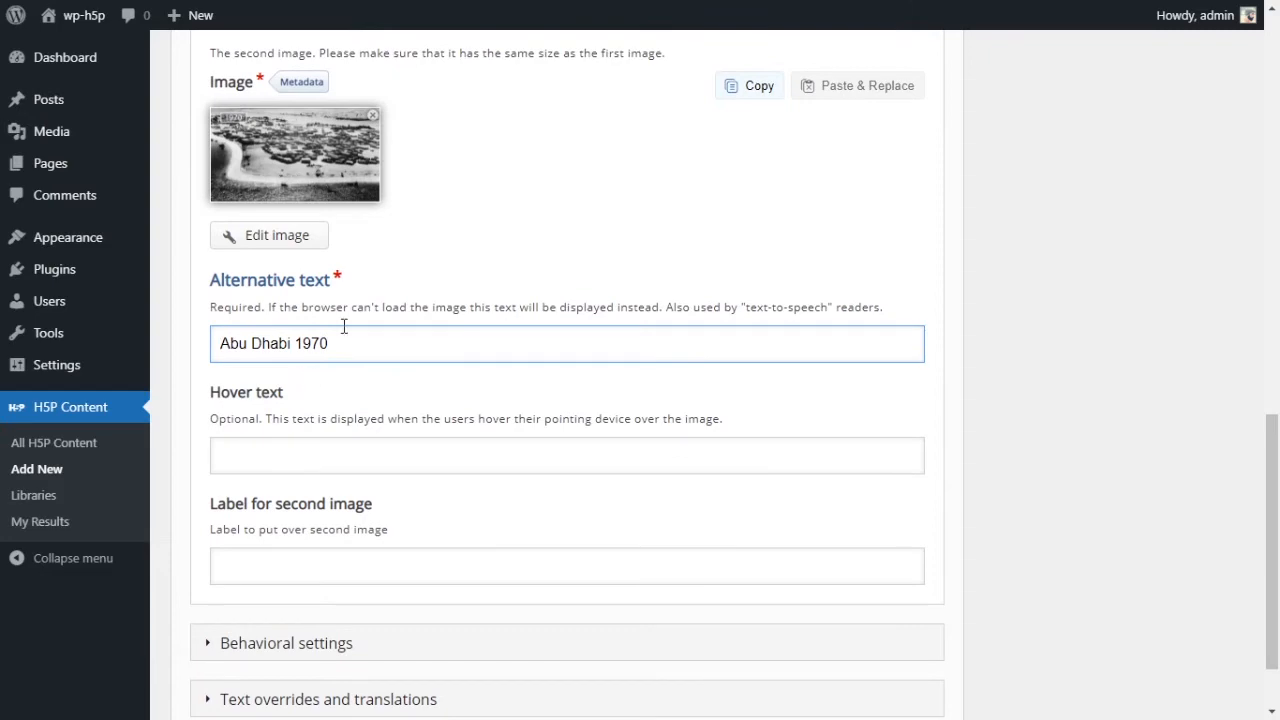
pyautogui.scroll(5, 344, 326)
pyautogui.tripleClick(328, 272)
pyautogui.hotkey('ctrl', 'c')
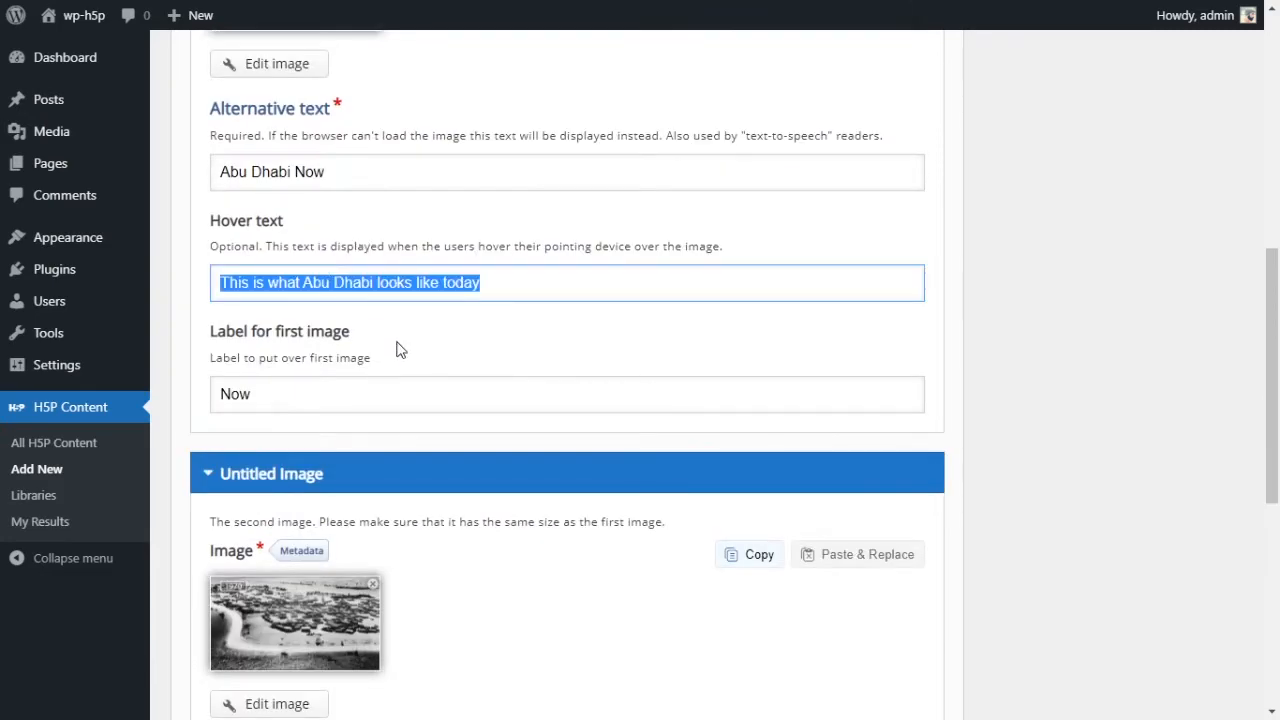
pyautogui.scroll(-5, 397, 349)
pyautogui.click(345, 452)
pyautogui.hotkey('ctrl', 'v')
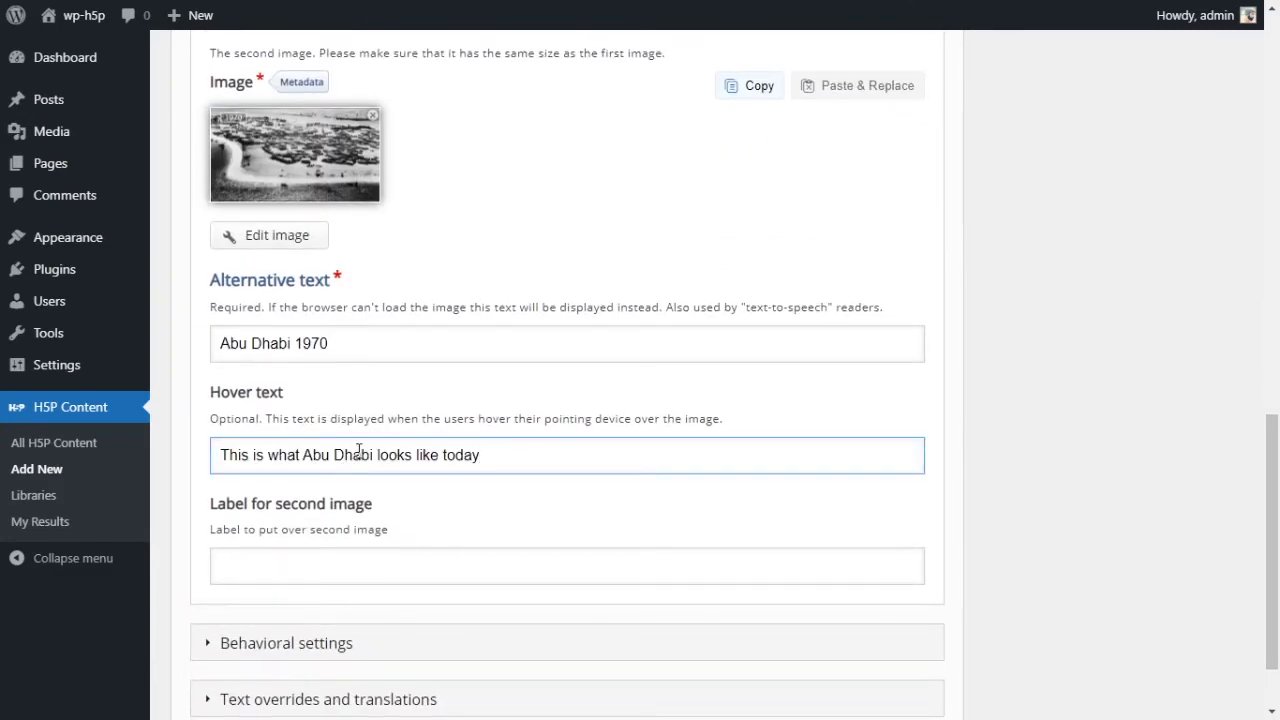
# Reword the second image's hover text to "This is what Abu Dhabi looked like in 1970" and label that image "1970"
pyautogui.press('BackSpace')
pyautogui.write('ed')
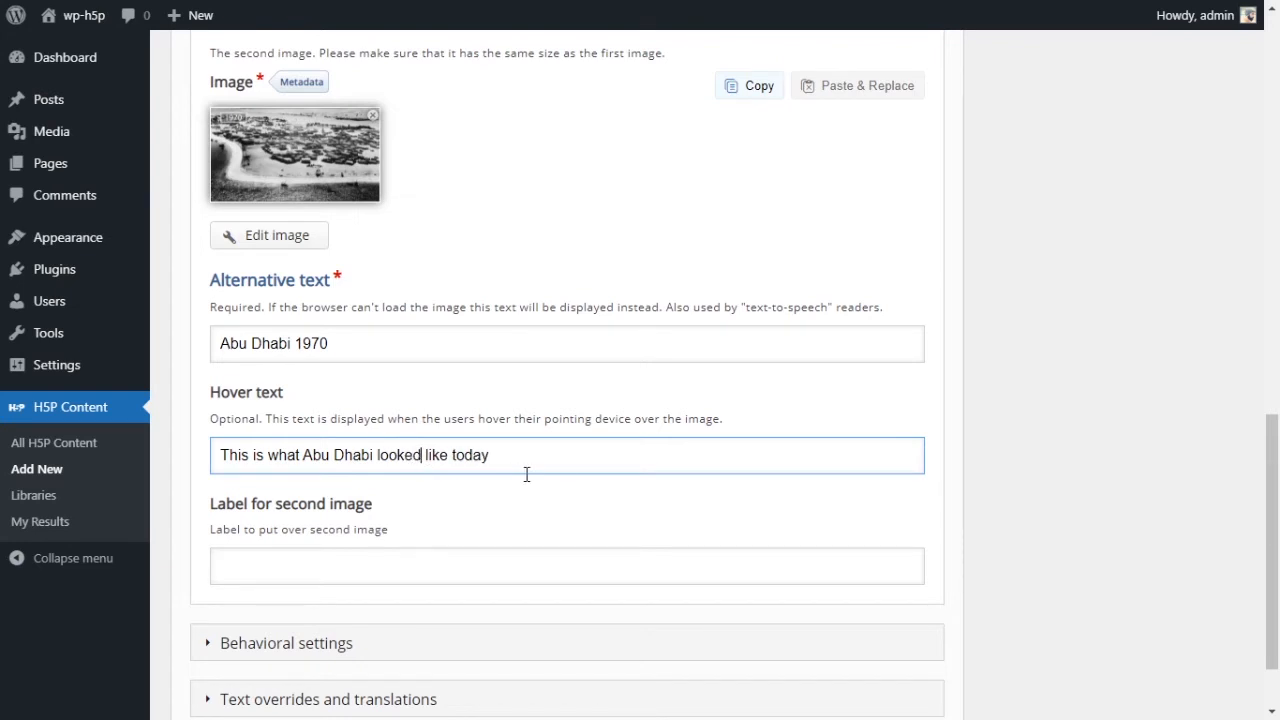
pyautogui.doubleClick(453, 458)
pyautogui.press('BackSpace')
pyautogui.scroll(-2, 600, 462)
pyautogui.click(434, 471)
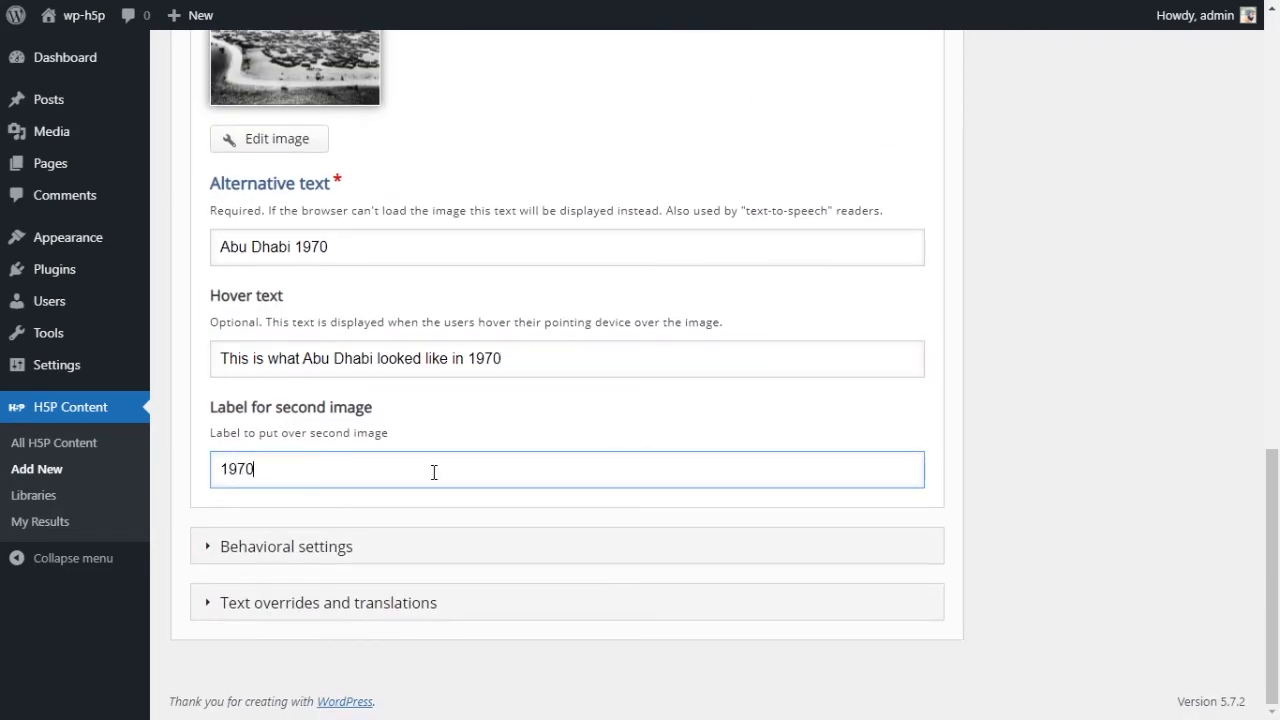
# Expand the behavioral settings and examine the slider start position in relation to the two images
pyautogui.click(280, 548)
pyautogui.scroll(-2, 686, 476)
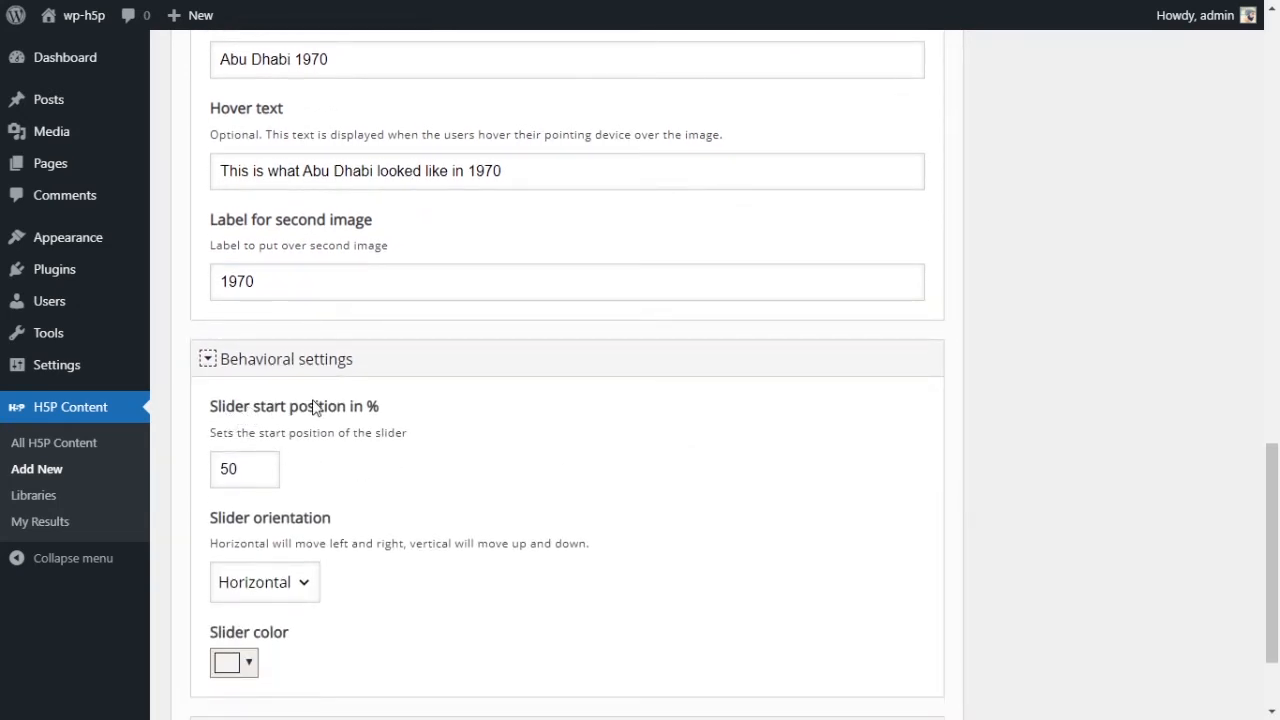
pyautogui.moveTo(223, 434); pyautogui.dragTo(347, 431)
pyautogui.click(347, 431)
pyautogui.scroll(10, 529, 420)
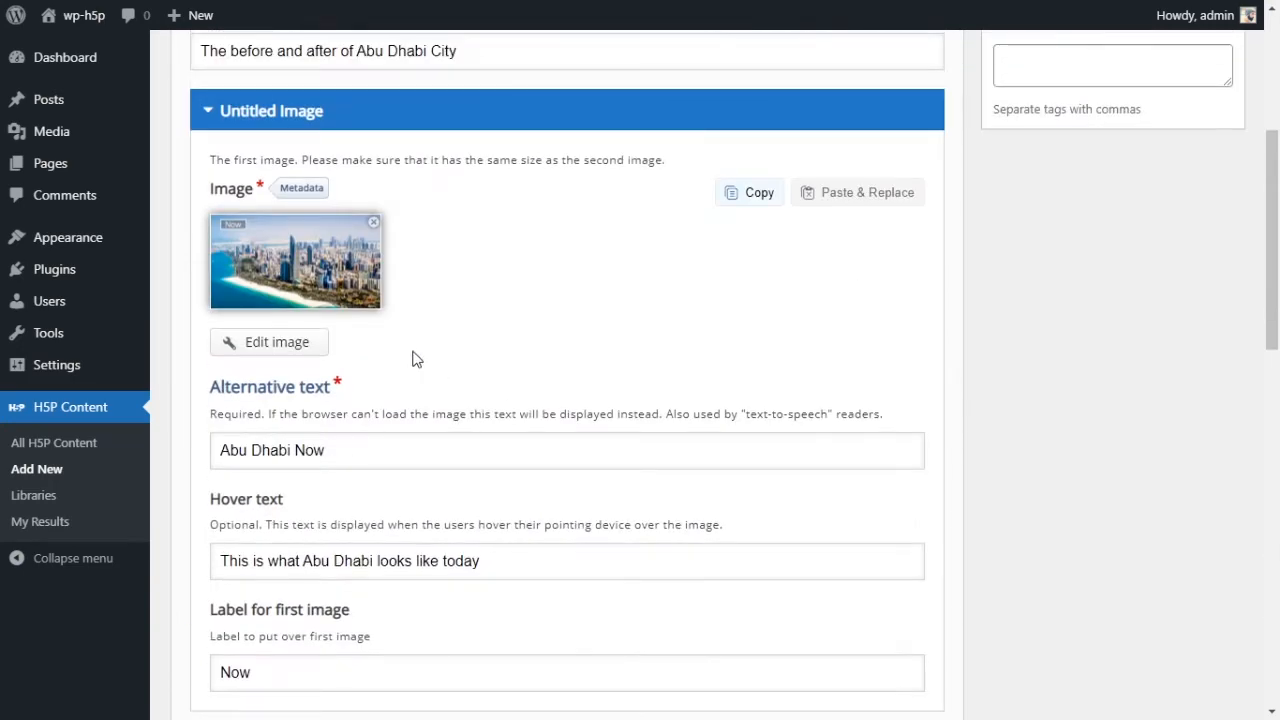
pyautogui.scroll(-7, 240, 260)
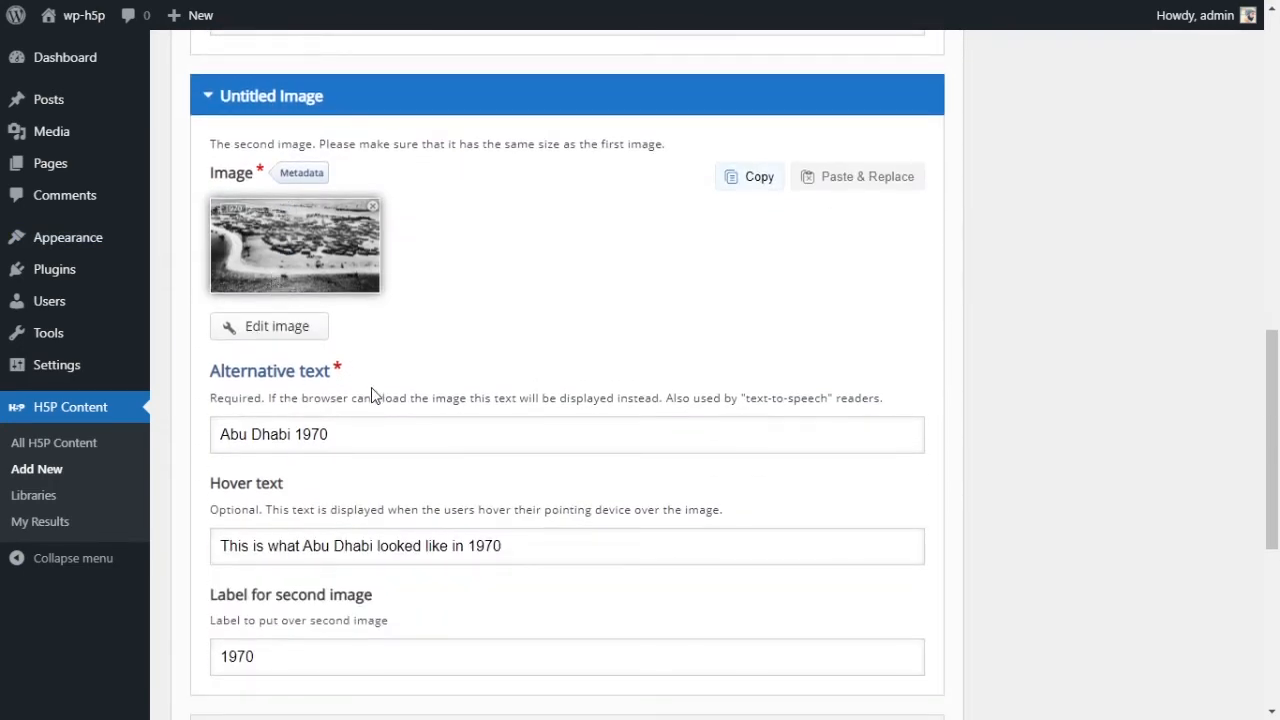
pyautogui.scroll(-4, 375, 395)
pyautogui.scroll(-2, 375, 395)
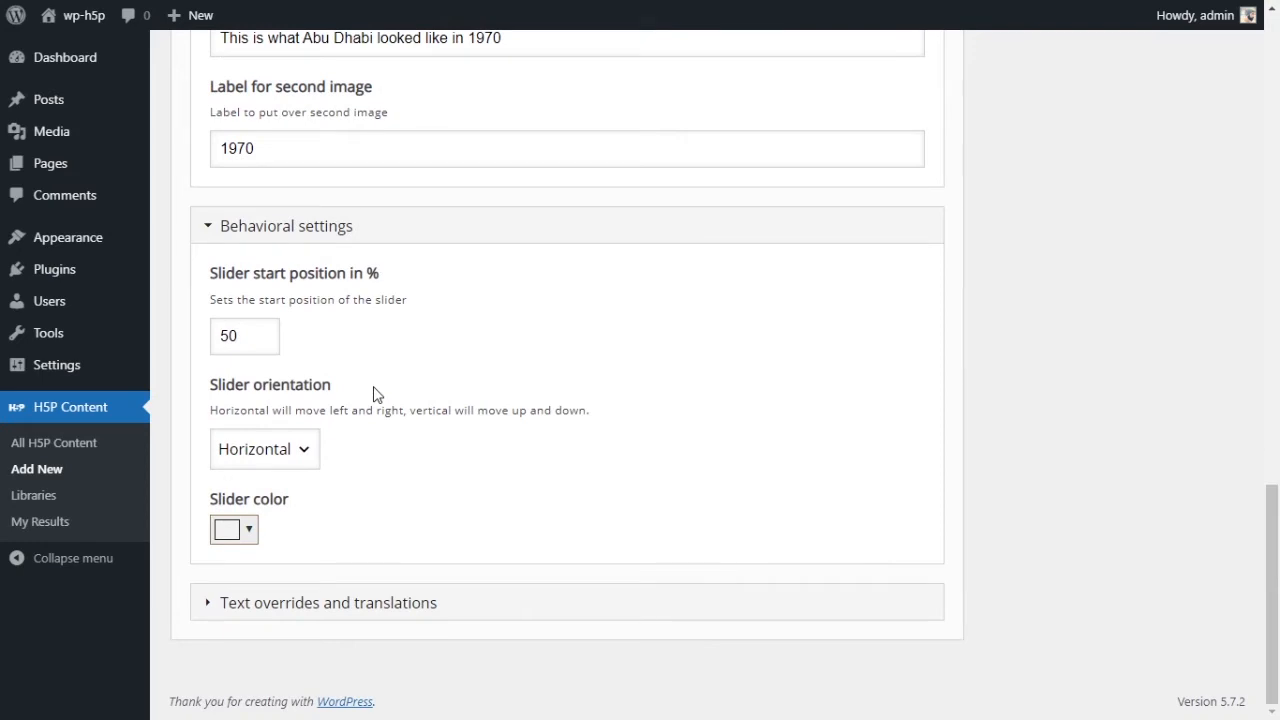
pyautogui.moveTo(240, 338); pyautogui.dragTo(198, 343)
pyautogui.scroll(10, 296, 372)
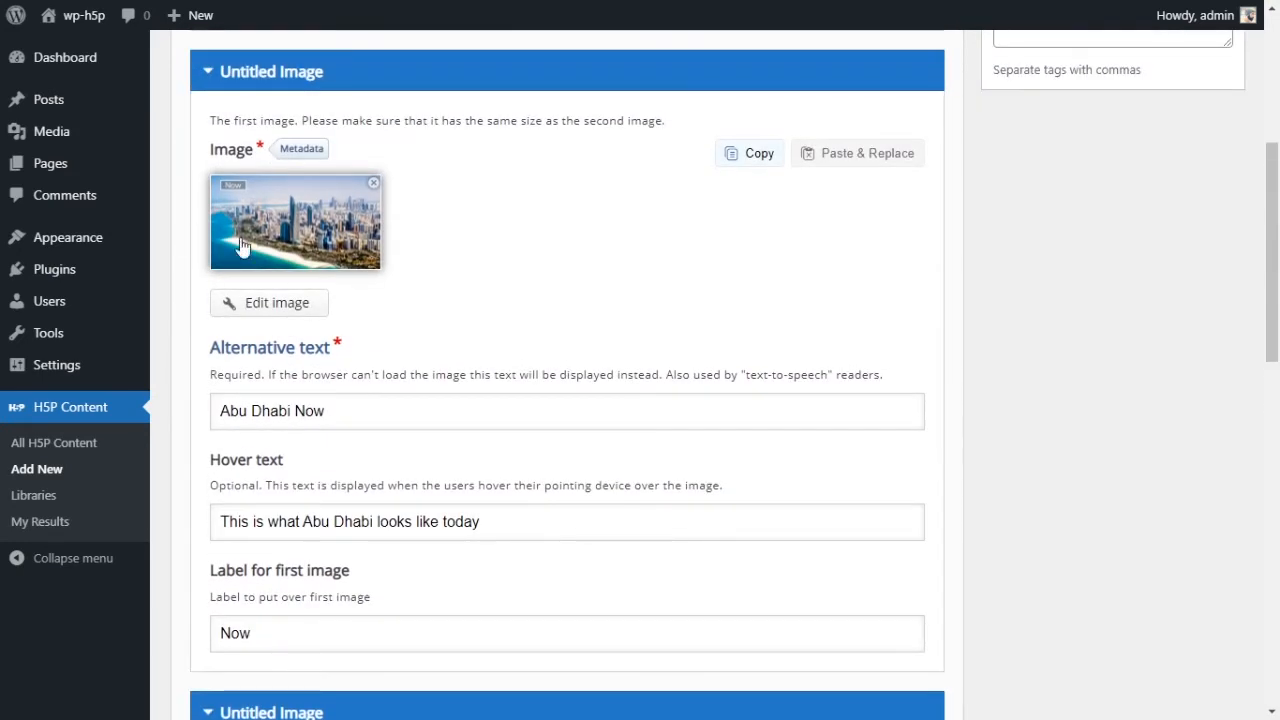
pyautogui.scroll(-10, 356, 272)
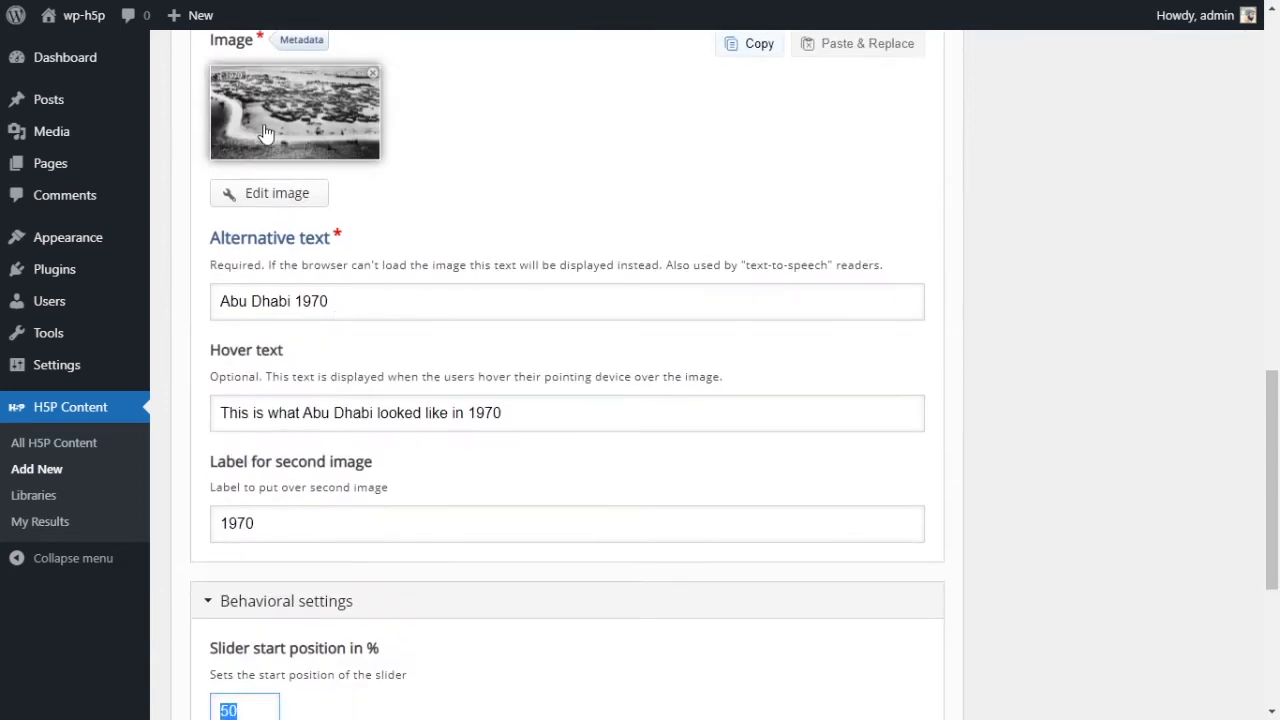
pyautogui.scroll(-1, 350, 381)
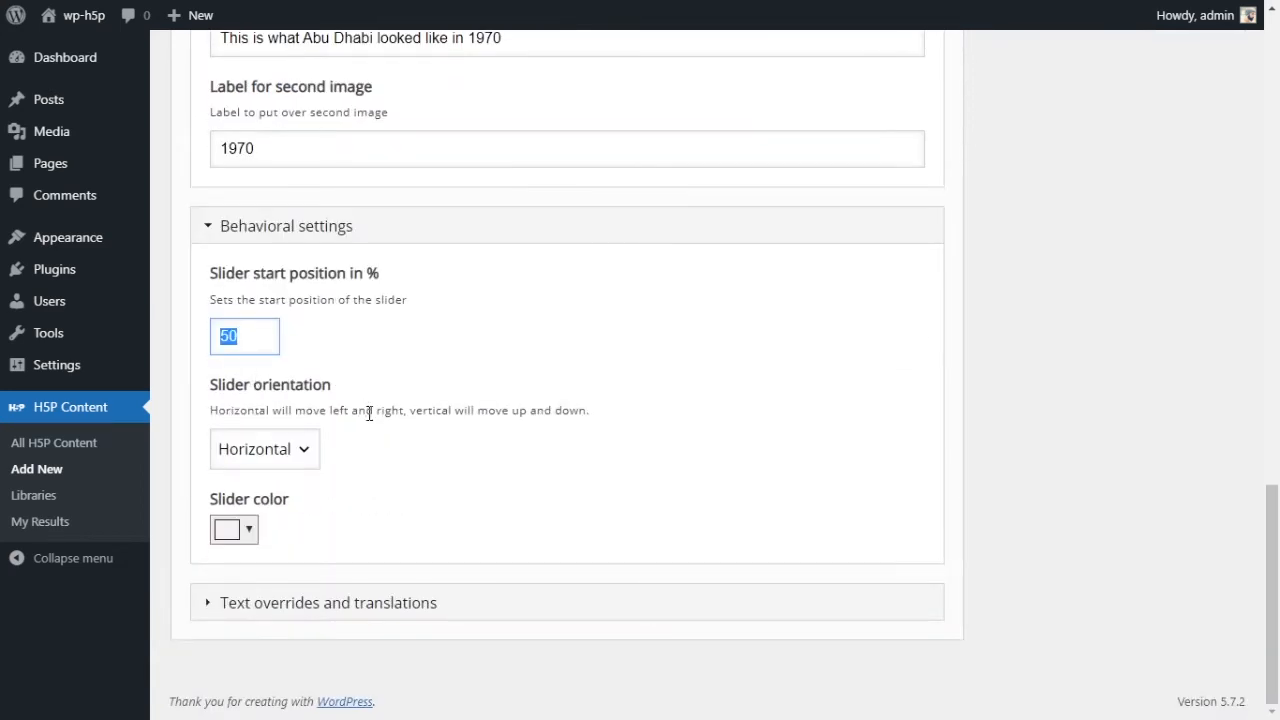
# Set the slider orientation to Vertical
pyautogui.click(300, 460)
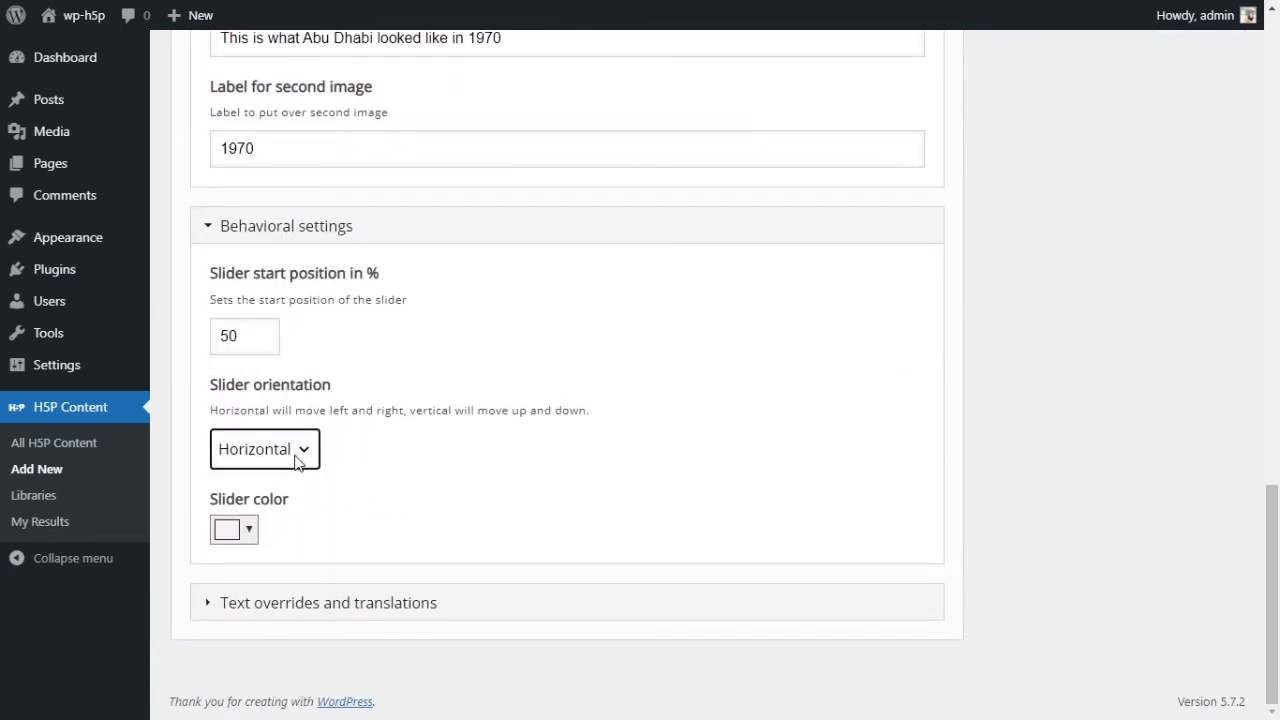
pyautogui.click(537, 442)
pyautogui.click(310, 457)
pyautogui.press('Down')
pyautogui.click(408, 495)
# Change the slider color to black
pyautogui.click(249, 529)
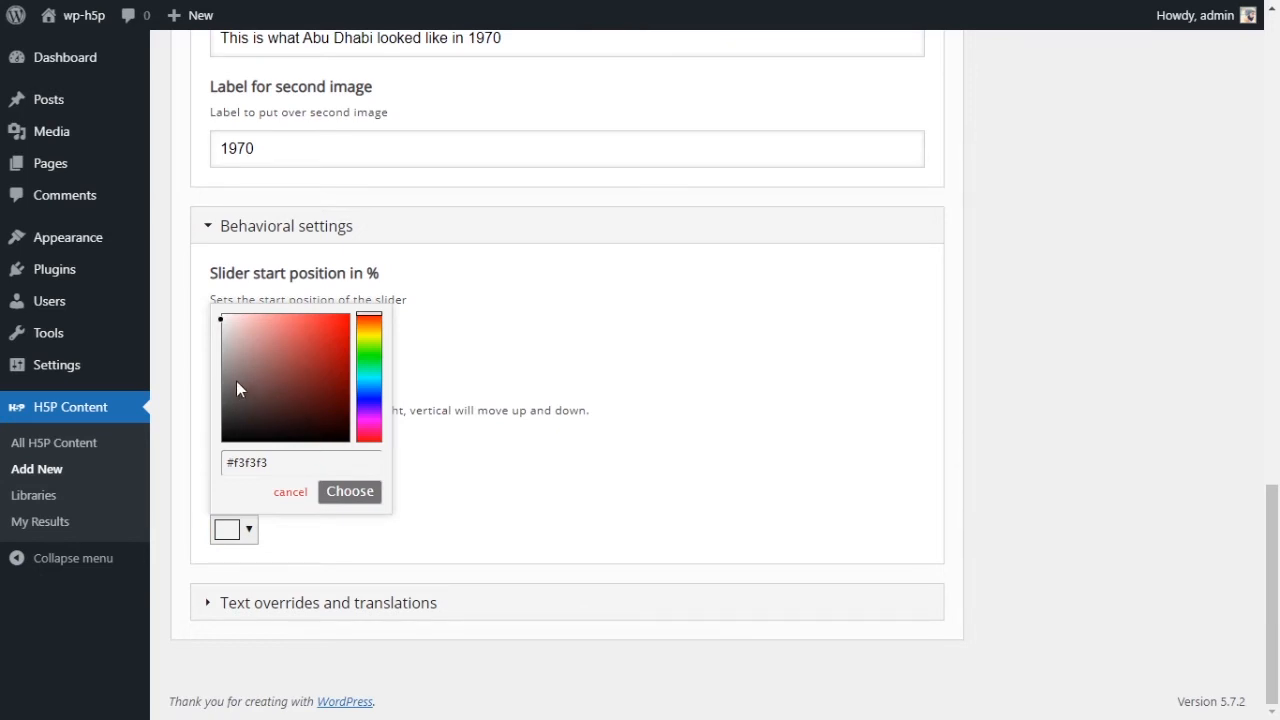
pyautogui.moveTo(236, 381); pyautogui.dragTo(214, 433)
pyautogui.click(518, 504)
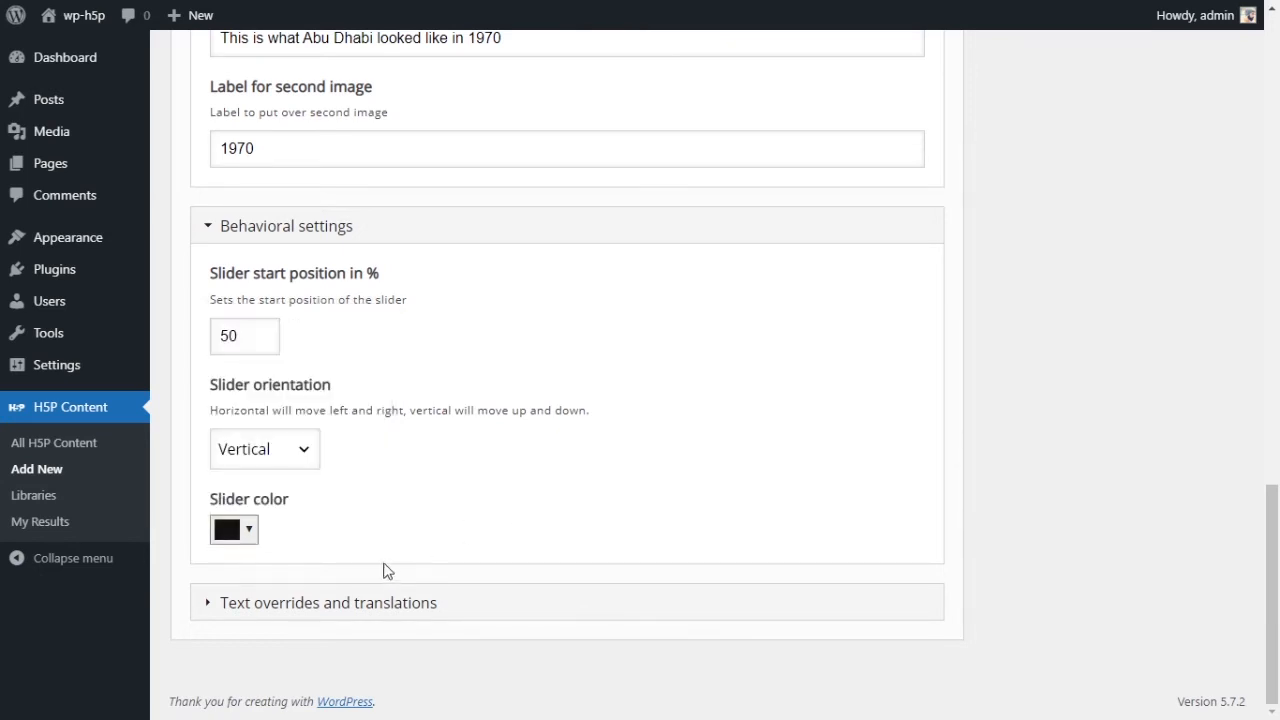
# Expand the text overrides and translations with their image section and examine the language choices and image content name
pyautogui.click(210, 604)
pyautogui.scroll(-2, 451, 503)
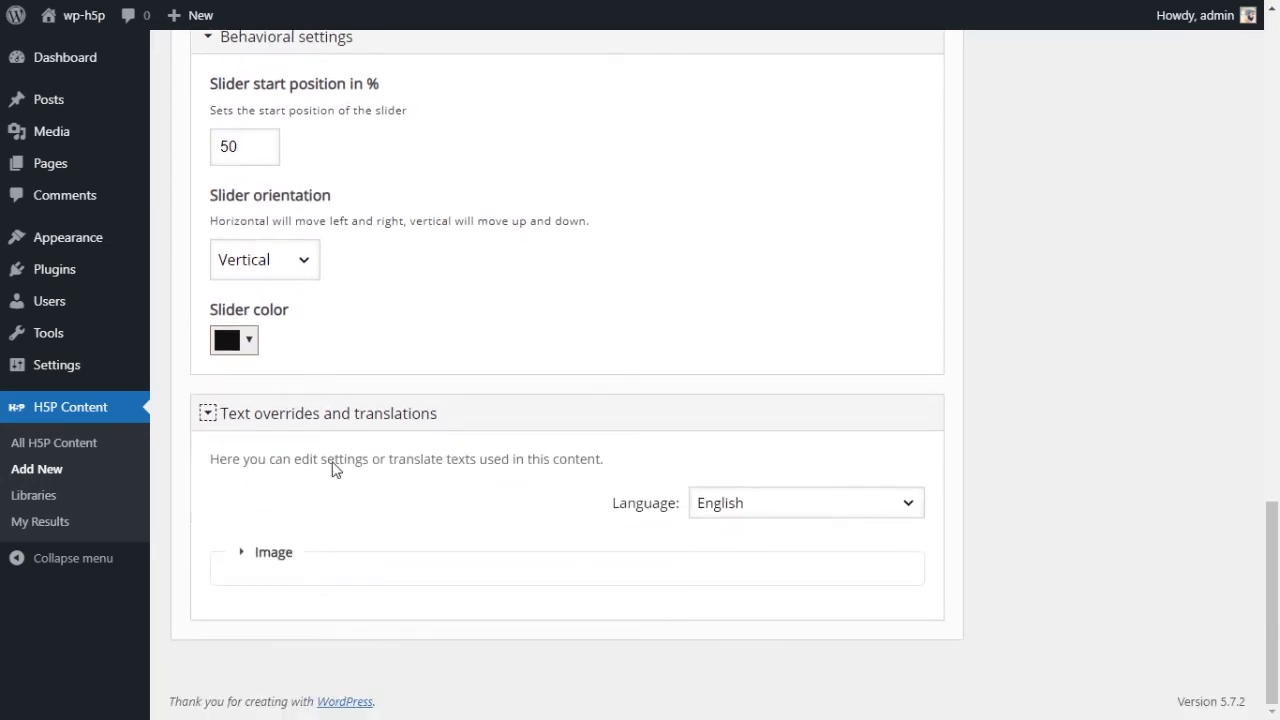
pyautogui.click(280, 552)
pyautogui.scroll(-1, 400, 500)
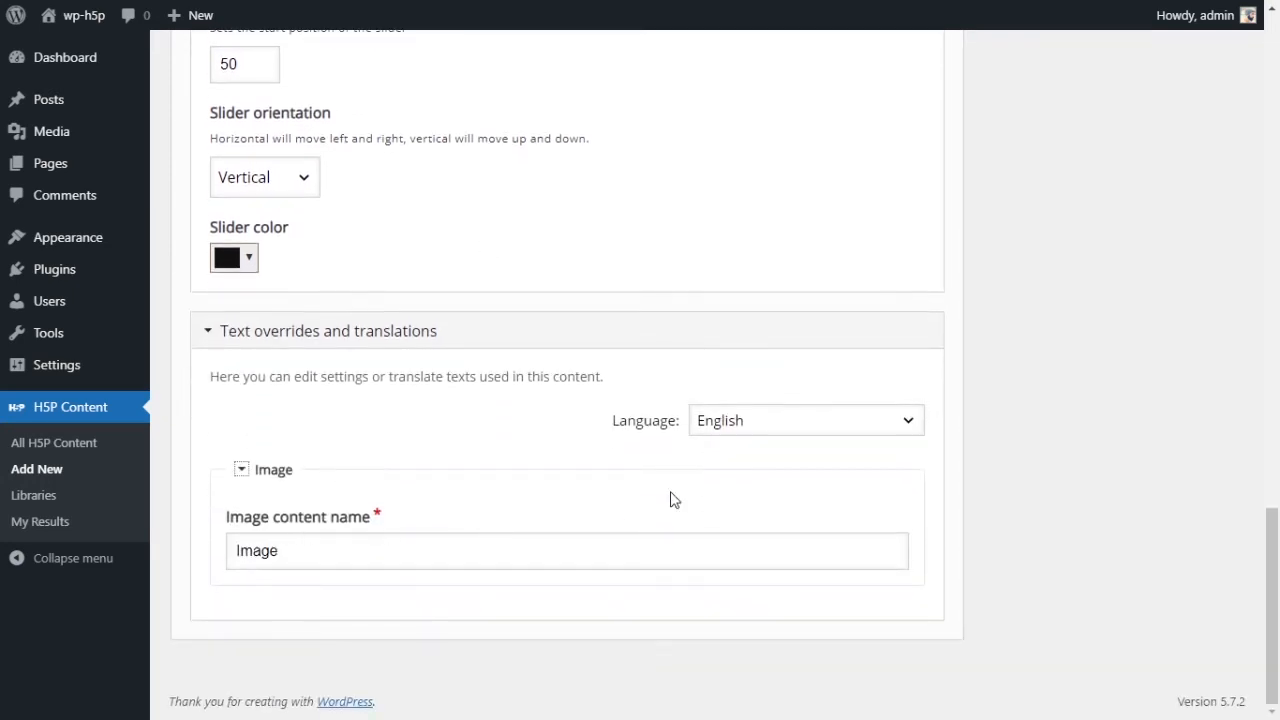
pyautogui.scroll(2, 648, 446)
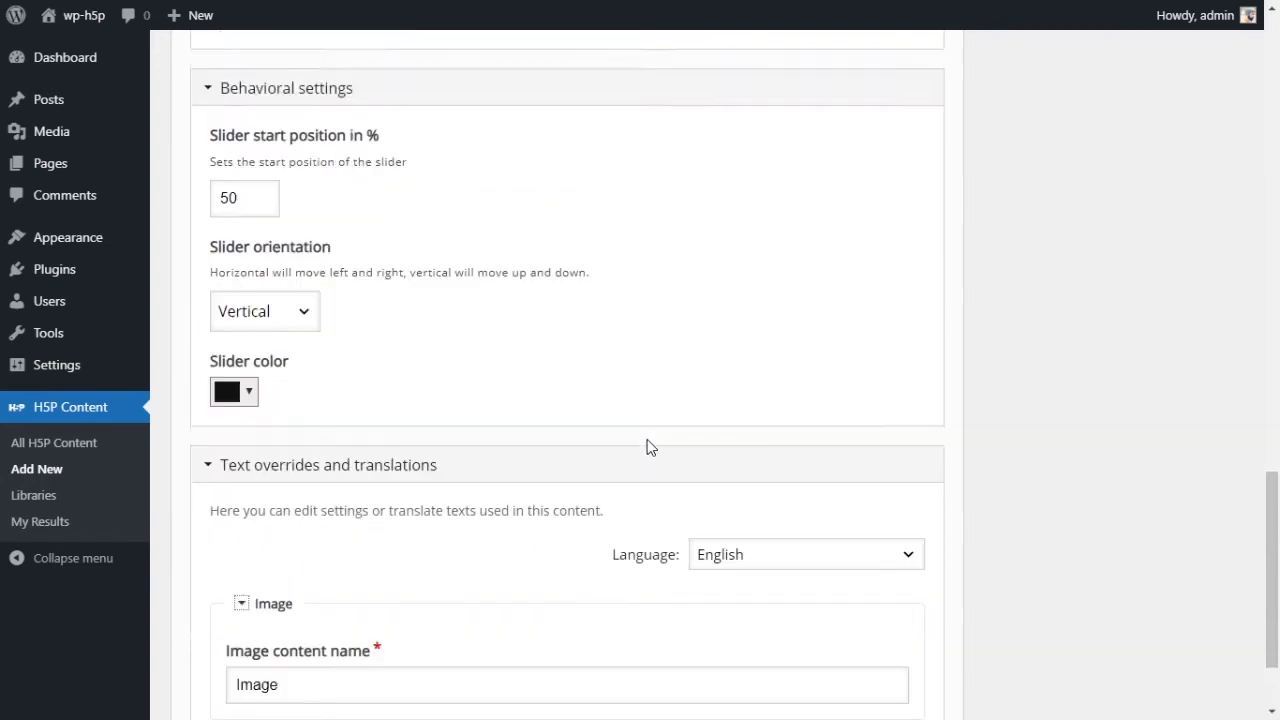
pyautogui.scroll(-2, 640, 480)
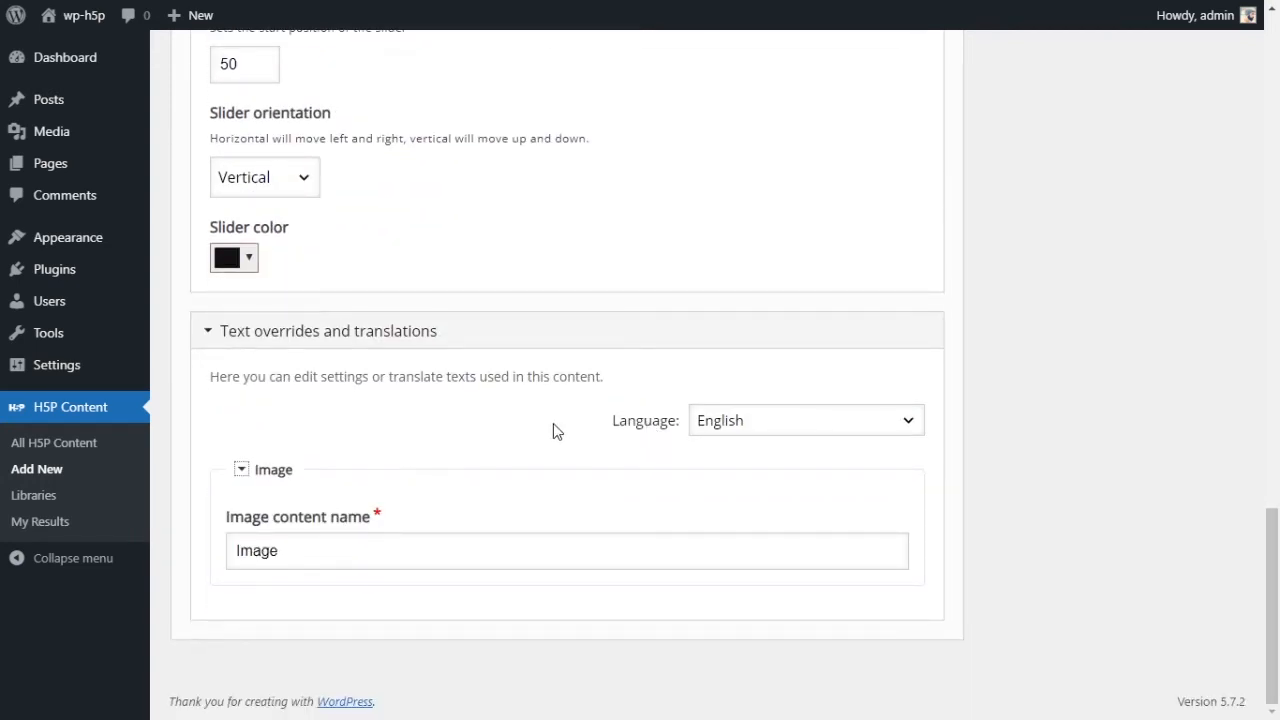
pyautogui.click(797, 424)
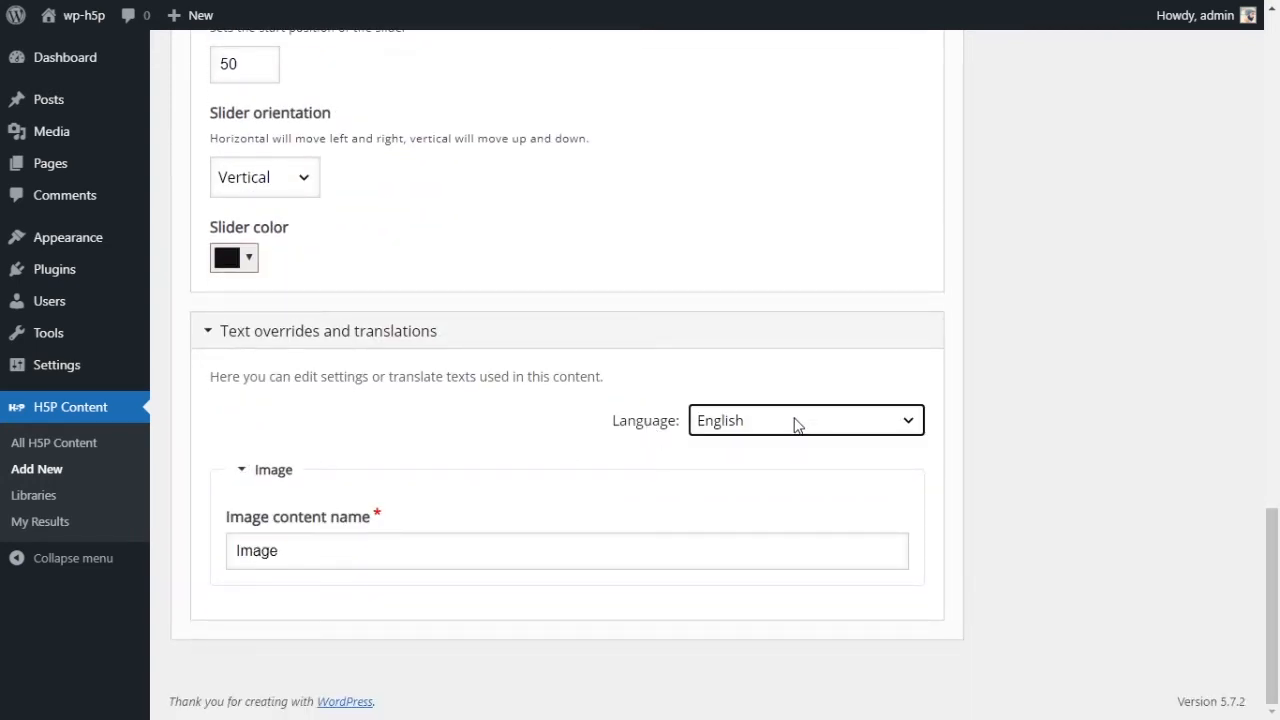
pyautogui.click(1071, 379)
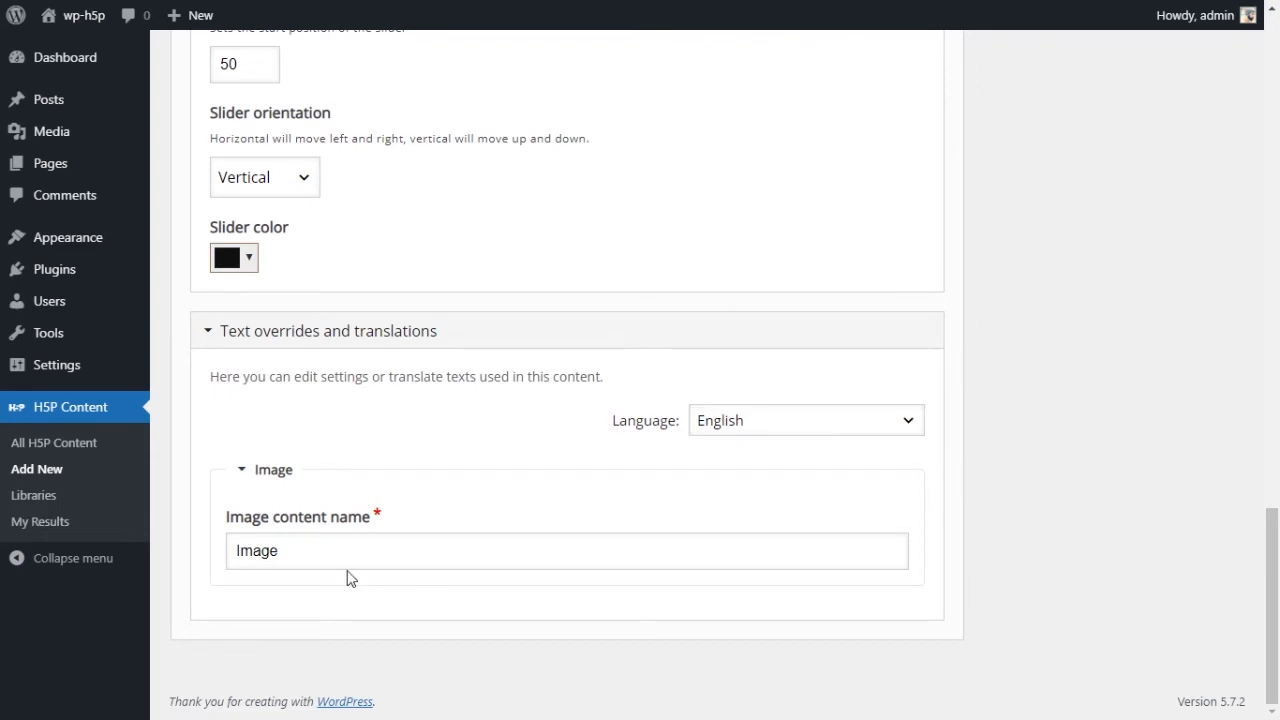
# Turn off the toolbar below the content and create the Image Juxtaposition
pyautogui.scroll(5, 389, 580)
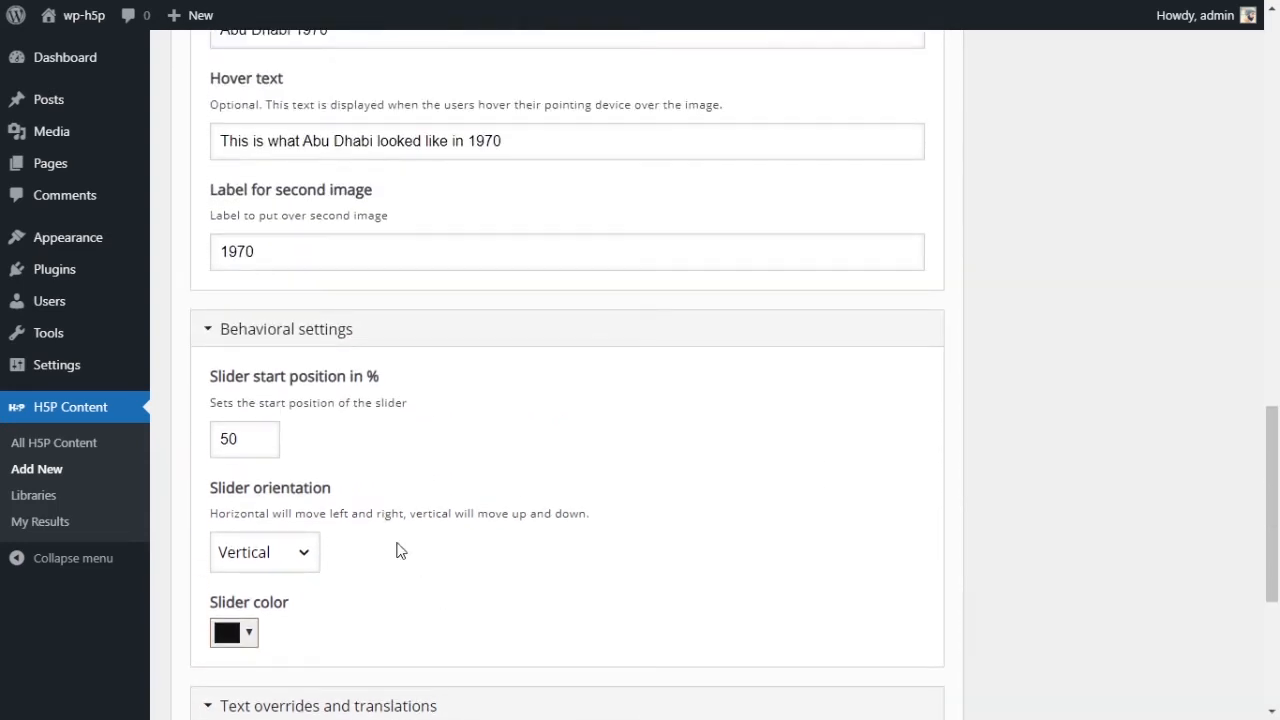
pyautogui.scroll(12, 605, 557)
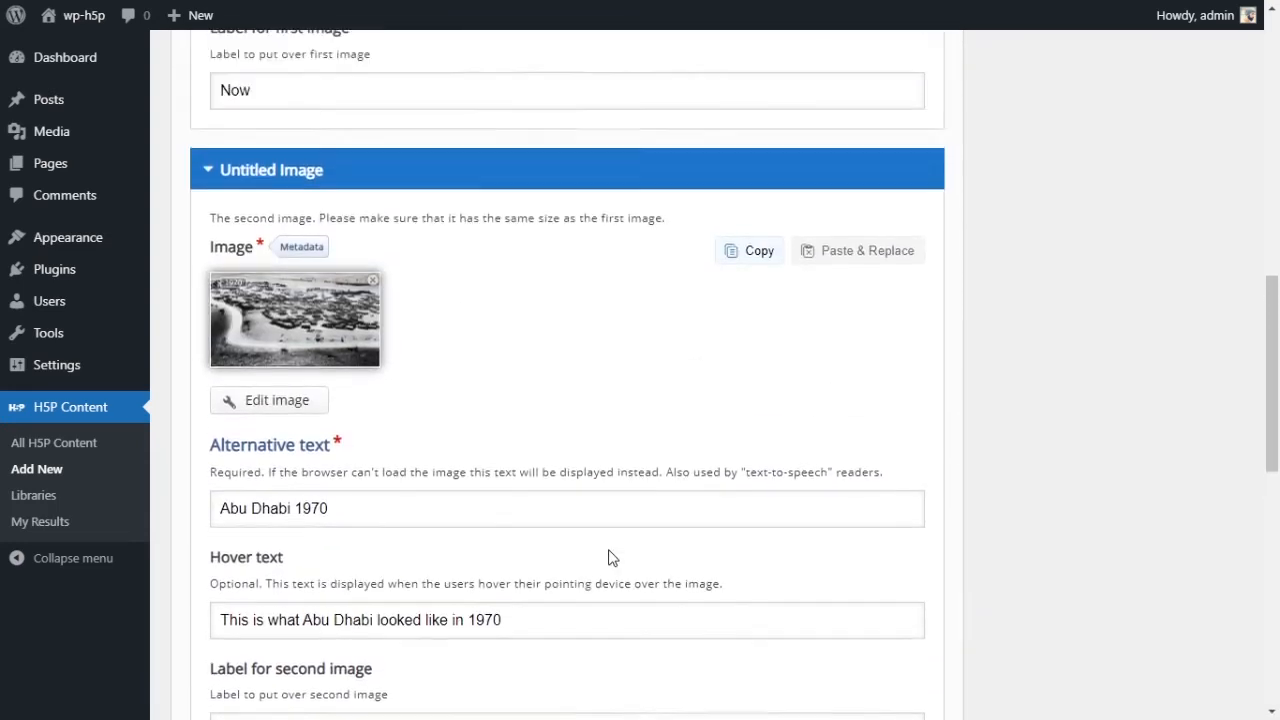
pyautogui.scroll(2, 609, 550)
pyautogui.scroll(4, 613, 537)
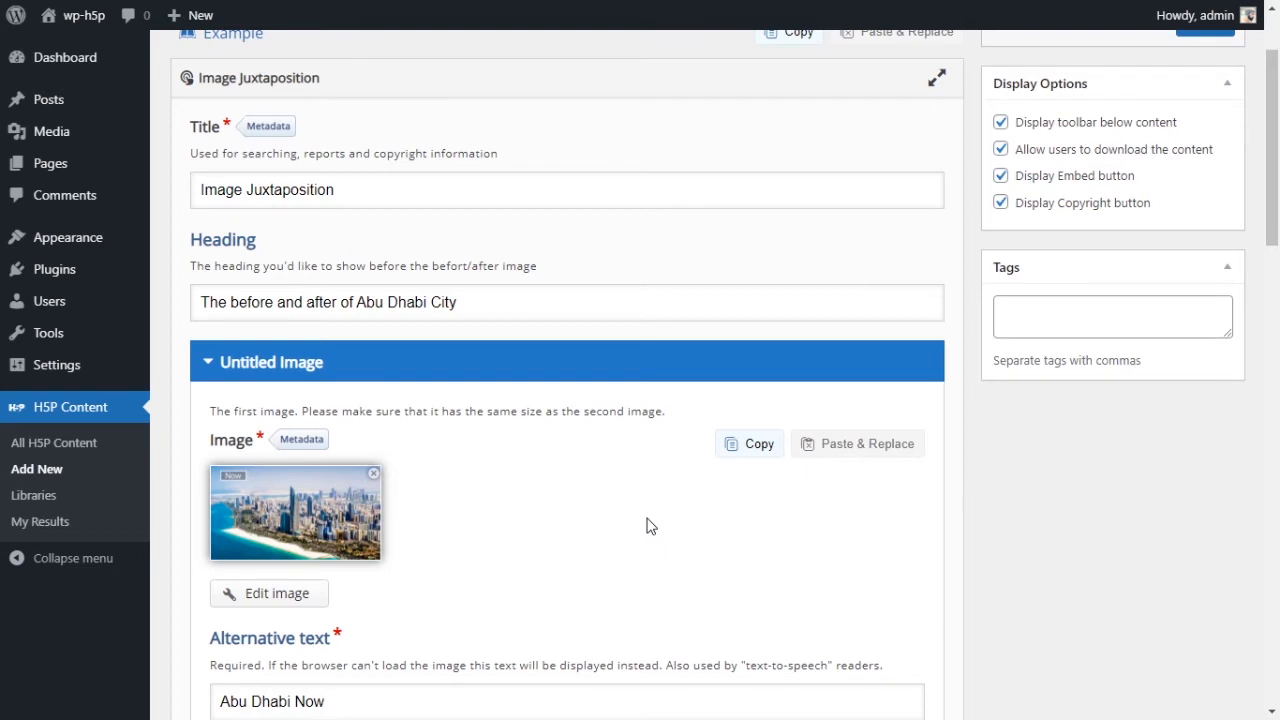
pyautogui.scroll(2, 752, 490)
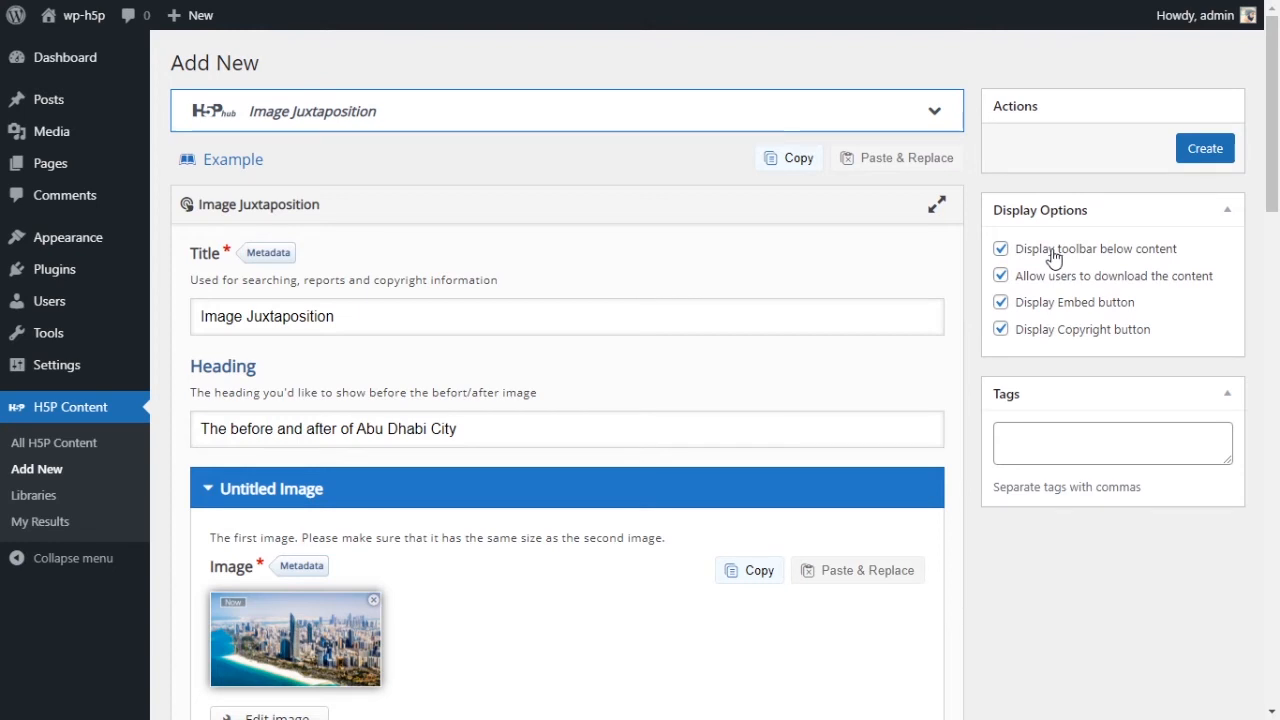
pyautogui.click(1110, 258)
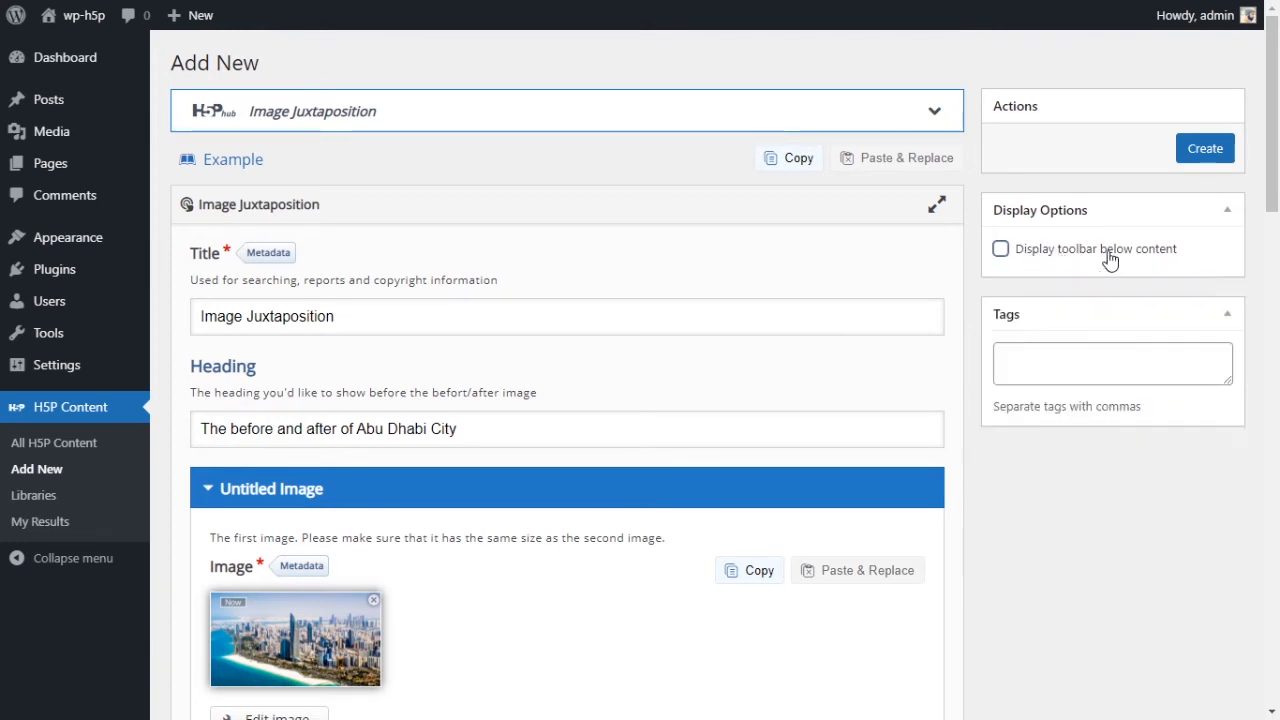
pyautogui.click(1212, 156)
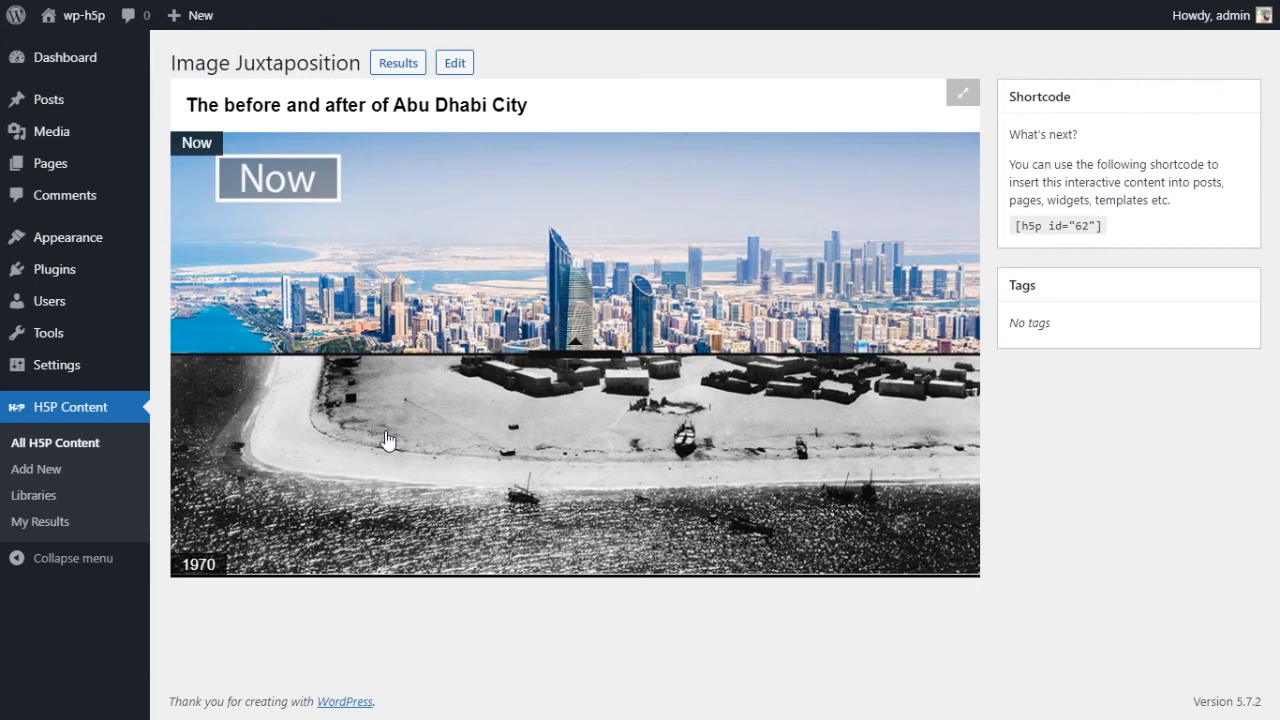
# Test the vertical black slider by moving it up and down between the two Abu Dhabi images
pyautogui.moveTo(576, 348)
pyautogui.mouseDown()
pyautogui.moveTo(576, 336)
pyautogui.moveTo(577, 360)
pyautogui.mouseUp()
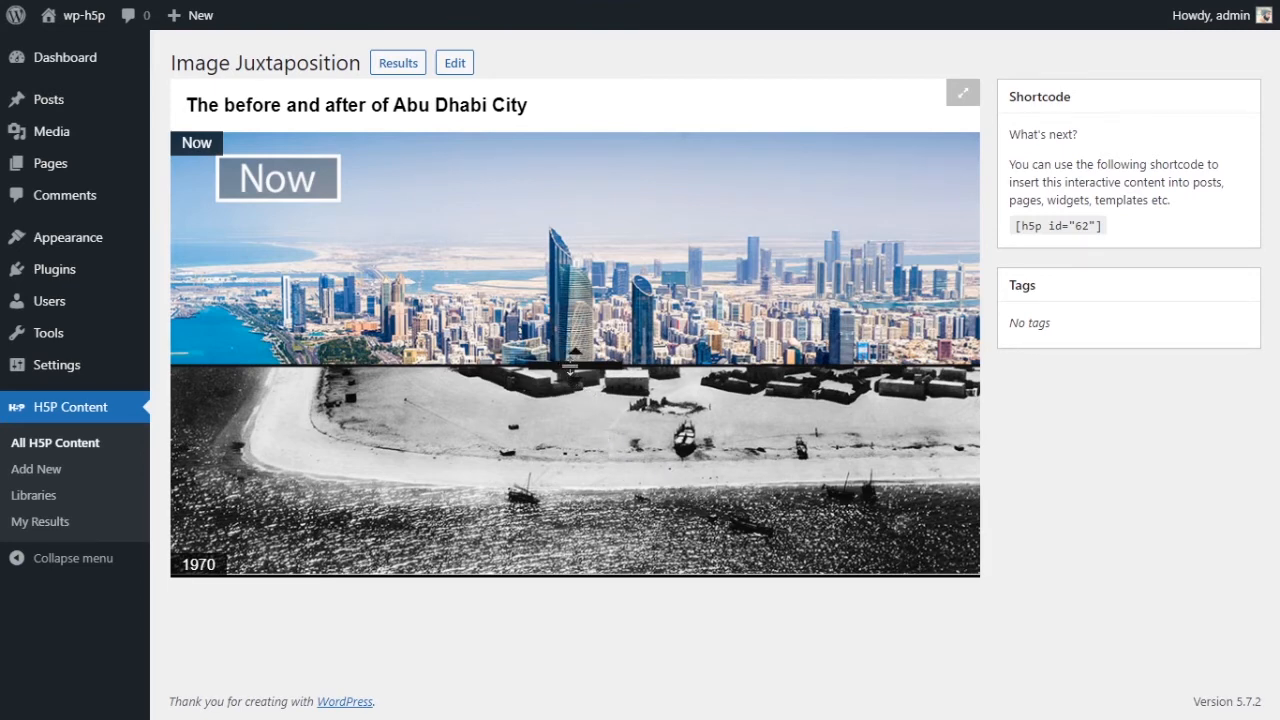
pyautogui.moveTo(572, 365); pyautogui.dragTo(737, 410)
# Reopen the Image Juxtaposition for editing and change the slider color to white in the behavioral settings
pyautogui.click(458, 63)
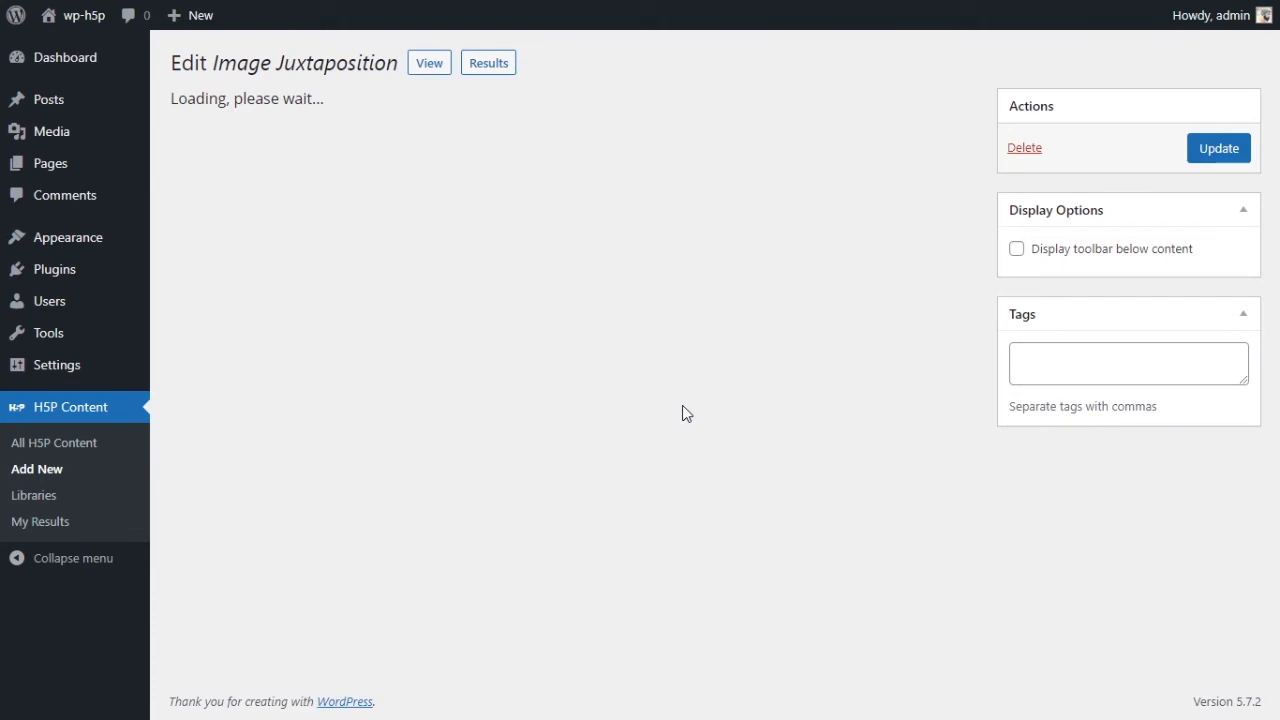
pyautogui.scroll(-2, 682, 406)
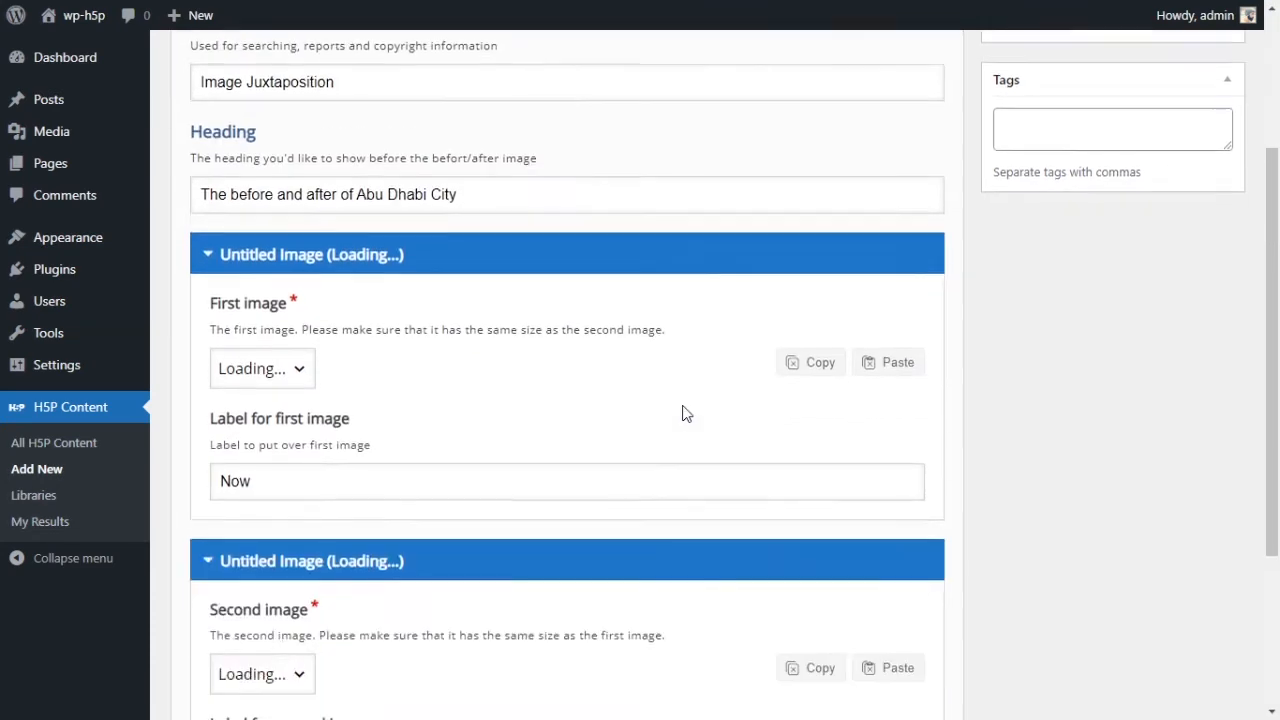
pyautogui.scroll(-8, 517, 451)
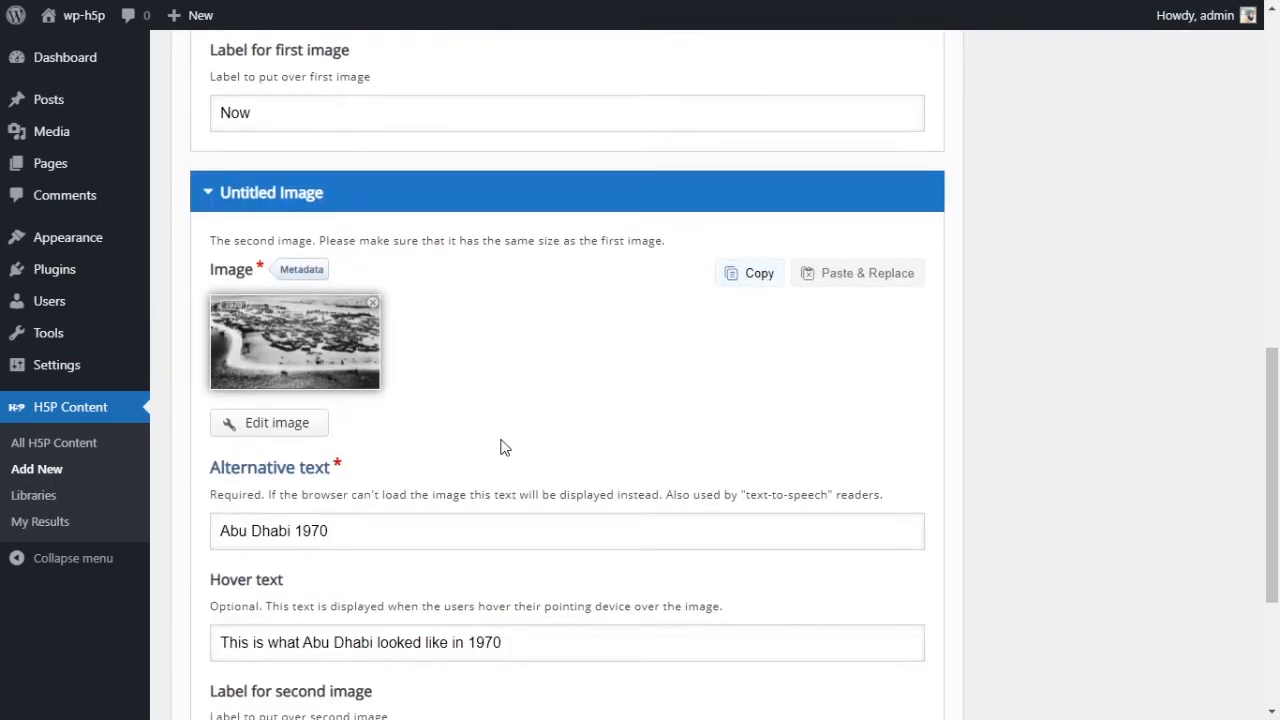
pyautogui.scroll(-3, 480, 445)
pyautogui.click(340, 543)
pyautogui.scroll(-2, 495, 472)
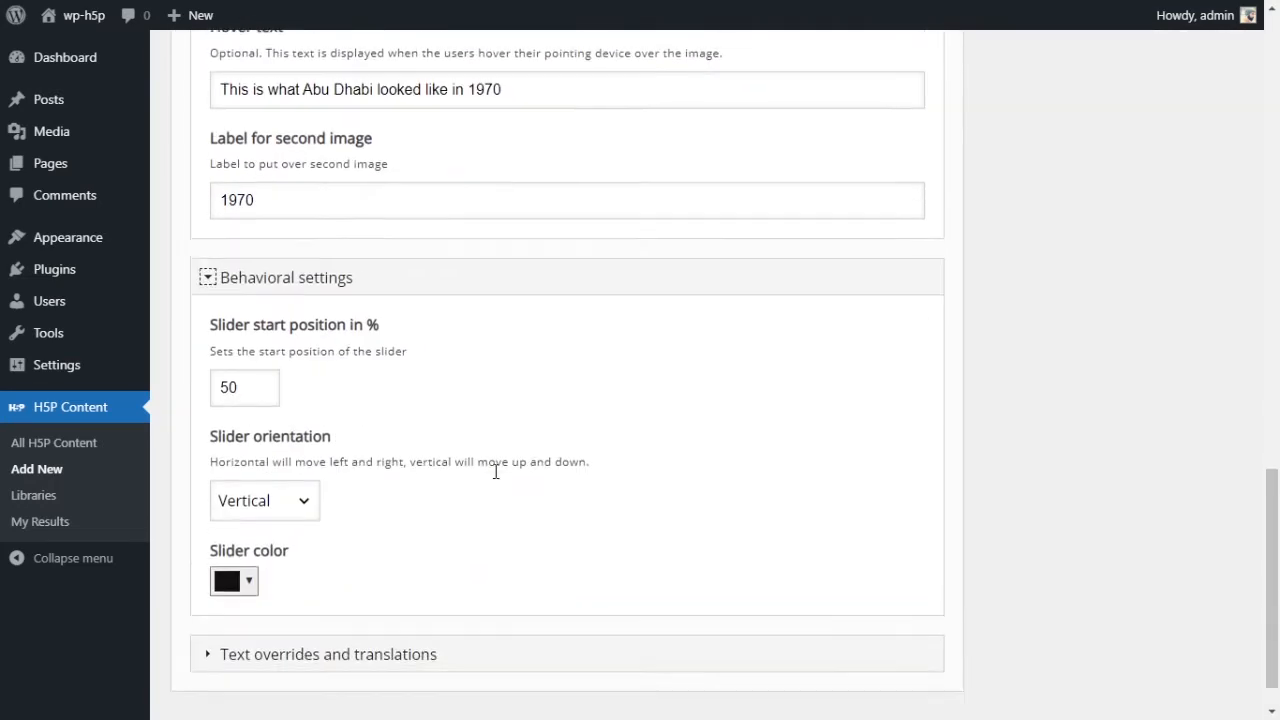
pyautogui.scroll(-1, 495, 472)
pyautogui.click(249, 530)
pyautogui.click(233, 338)
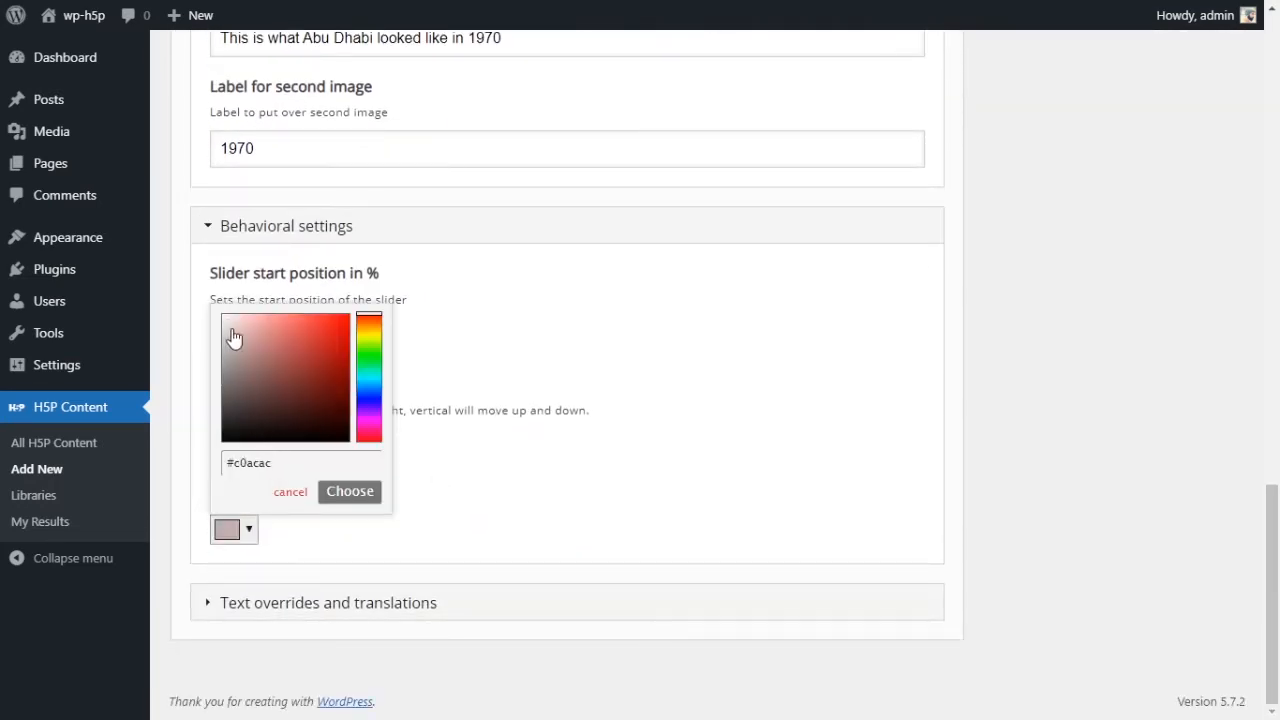
pyautogui.moveTo(233, 338); pyautogui.dragTo(210, 316)
pyautogui.click(342, 495)
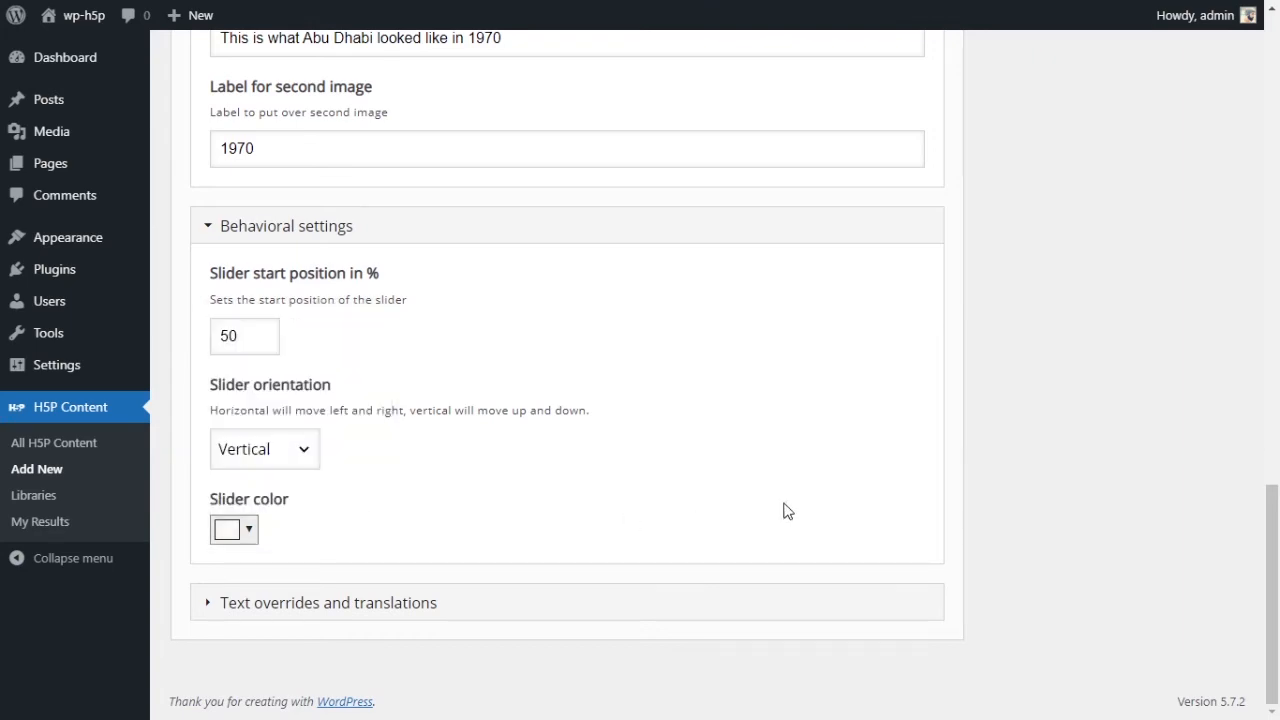
# Update the Image Juxtaposition to save the new slider color
pyautogui.scroll(15, 860, 500)
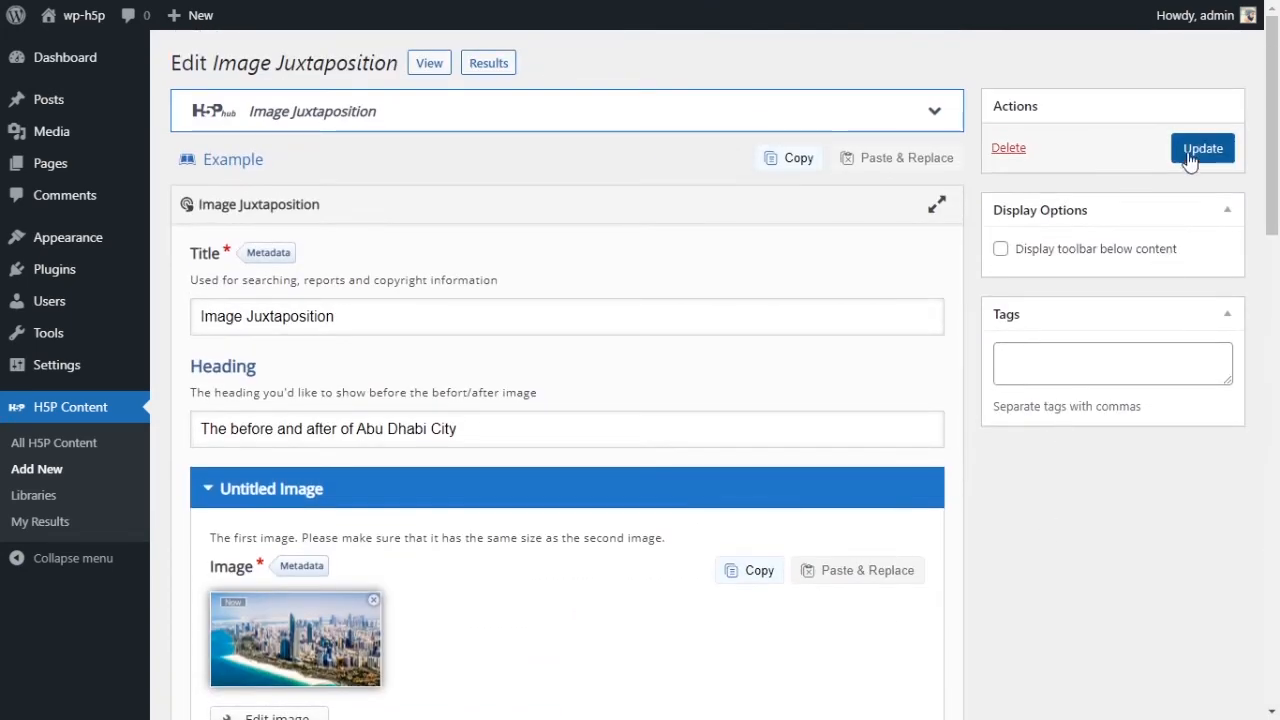
pyautogui.scroll(-5, 767, 462)
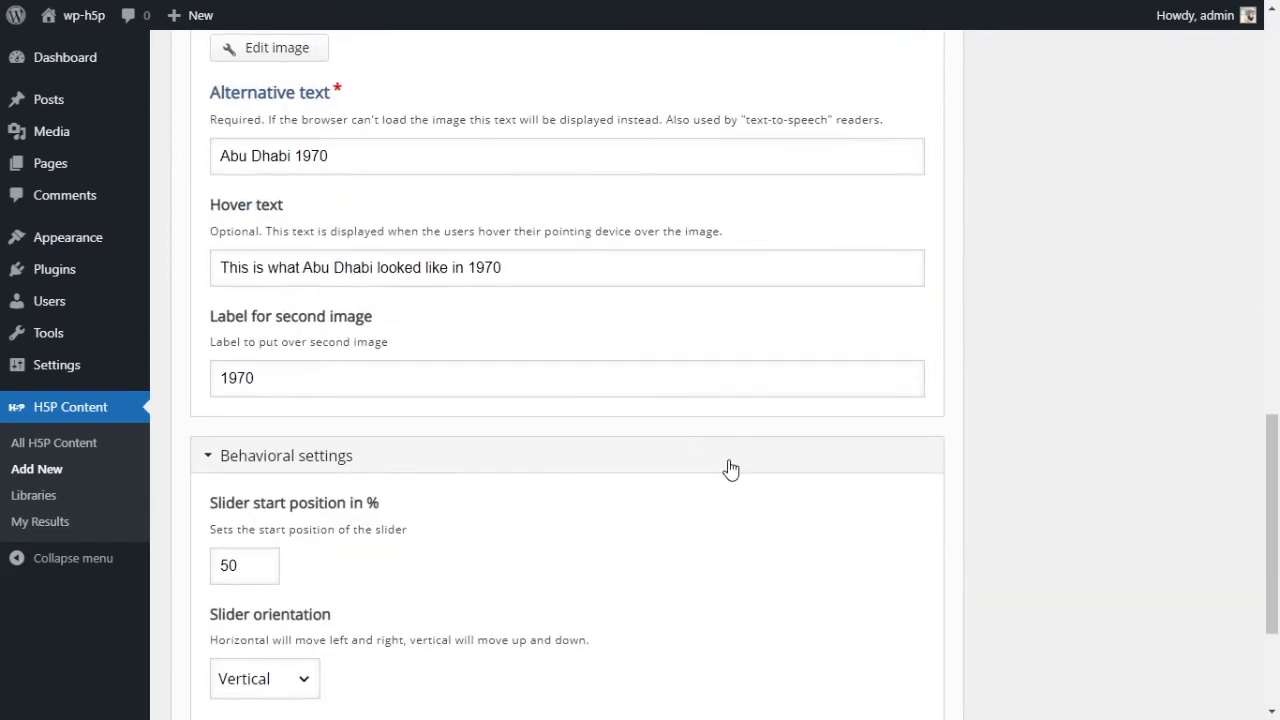
pyautogui.scroll(3, 557, 474)
pyautogui.scroll(10, 557, 474)
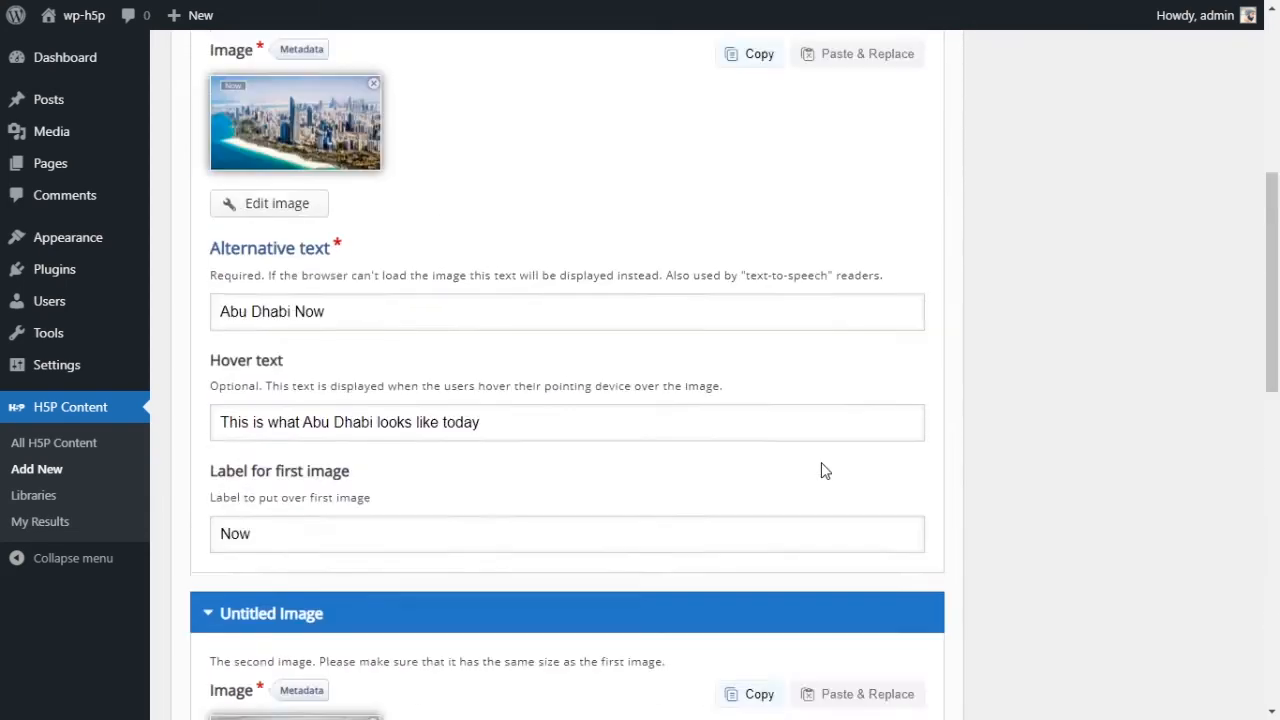
pyautogui.click(1176, 158)
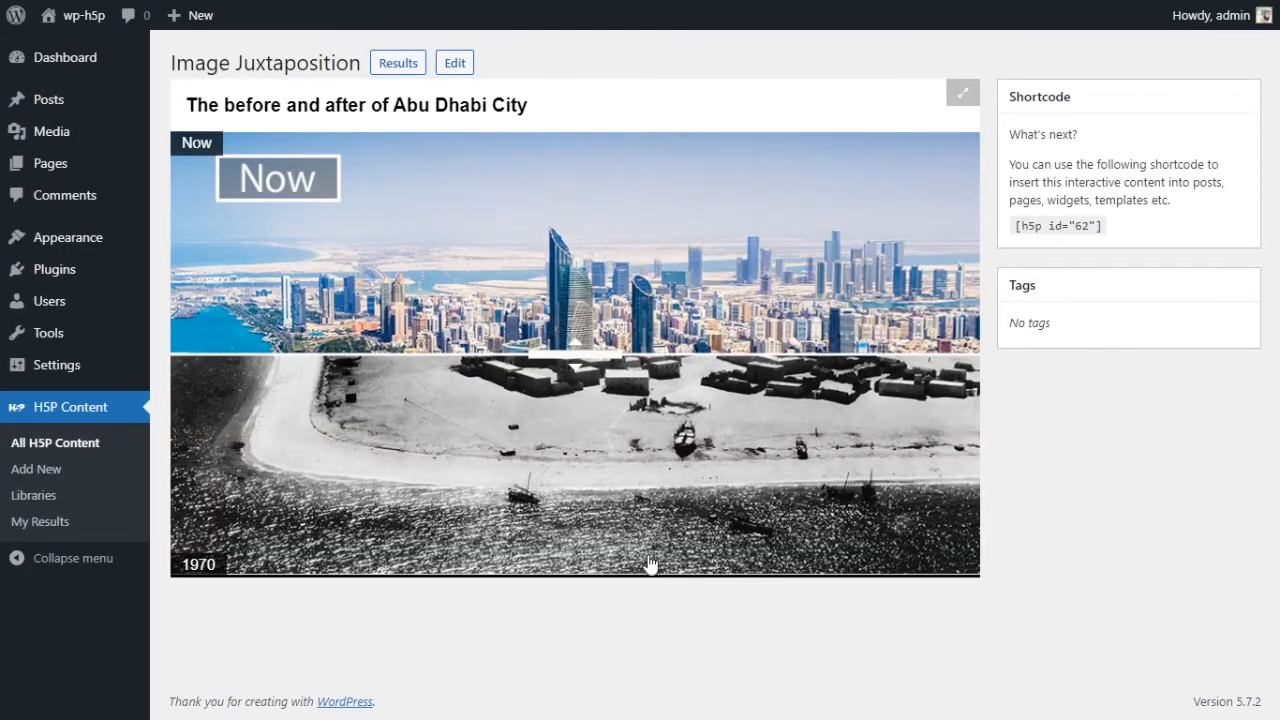
# Test the white slider by moving it to different heights to compare the Now and 1970 images
pyautogui.moveTo(565, 356)
pyautogui.mouseDown()
pyautogui.moveTo(572, 515)
pyautogui.moveTo(569, 134)
pyautogui.moveTo(577, 594)
pyautogui.moveTo(578, 400)
pyautogui.moveTo(549, 387)
pyautogui.moveTo(606, 131)
pyautogui.moveTo(576, 535)
pyautogui.moveTo(575, 150)
pyautogui.moveTo(576, 500)
pyautogui.moveTo(563, 295)
pyautogui.moveTo(572, 140)
pyautogui.moveTo(572, 538)
pyautogui.moveTo(563, 78)
pyautogui.moveTo(575, 345)
pyautogui.mouseUp()
pyautogui.moveTo(596, 513)
pyautogui.mouseDown()
pyautogui.moveTo(586, 380)
pyautogui.moveTo(609, 200)
pyautogui.moveTo(600, 497)
pyautogui.mouseUp()
pyautogui.click(605, 541)
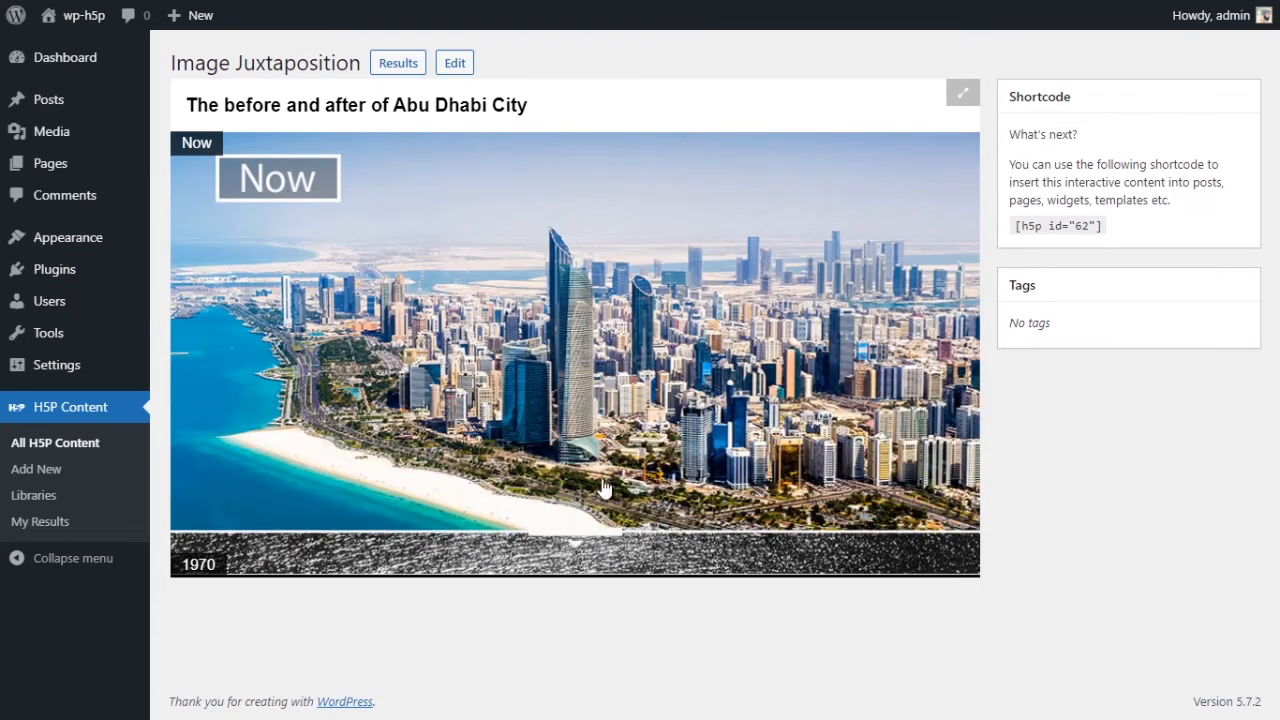
pyautogui.click(664, 158)
pyautogui.click(612, 508)
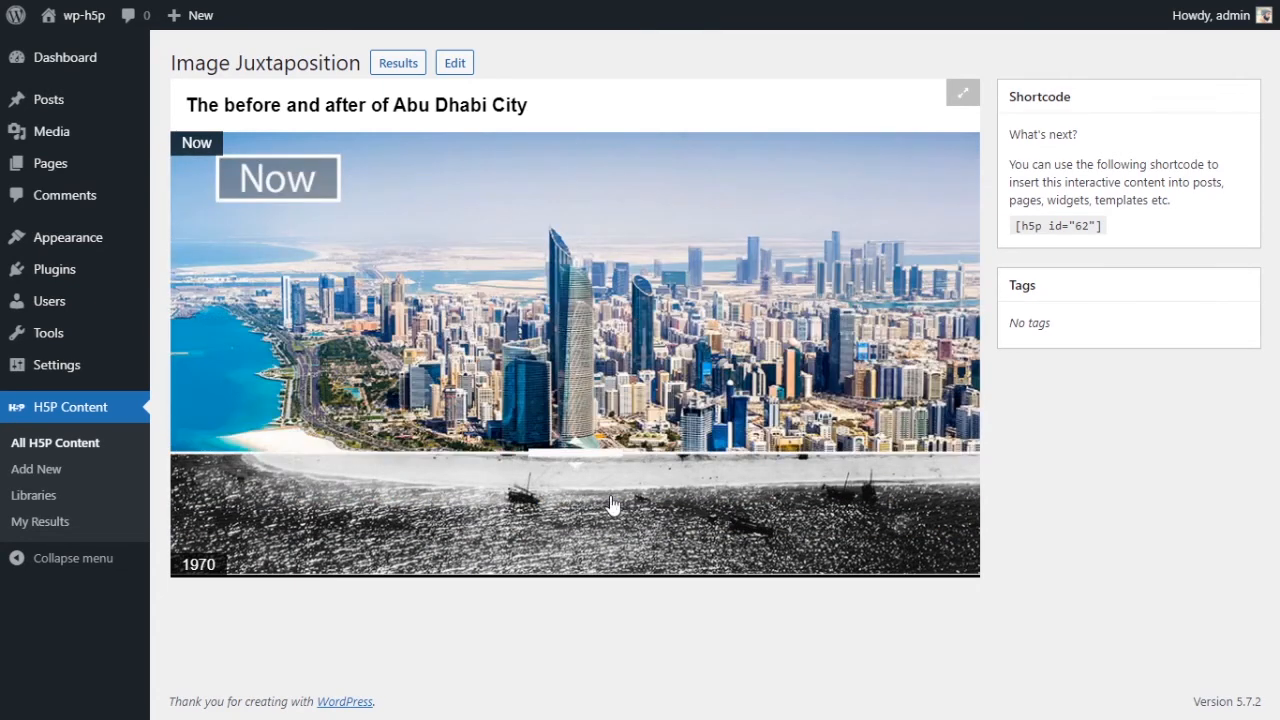
pyautogui.moveTo(589, 511); pyautogui.dragTo(686, 521)
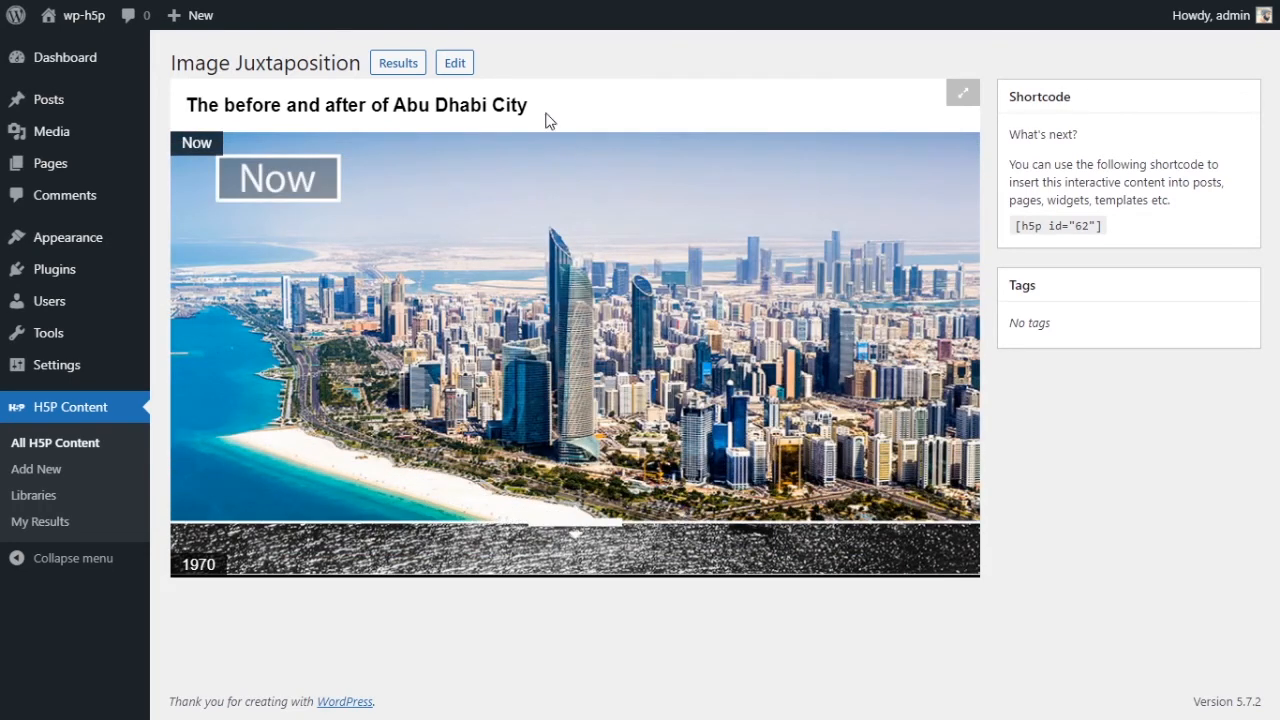
# Edit the content again, set the slider orientation to Horizontal in the behavioral settings, and update it
pyautogui.click(455, 66)
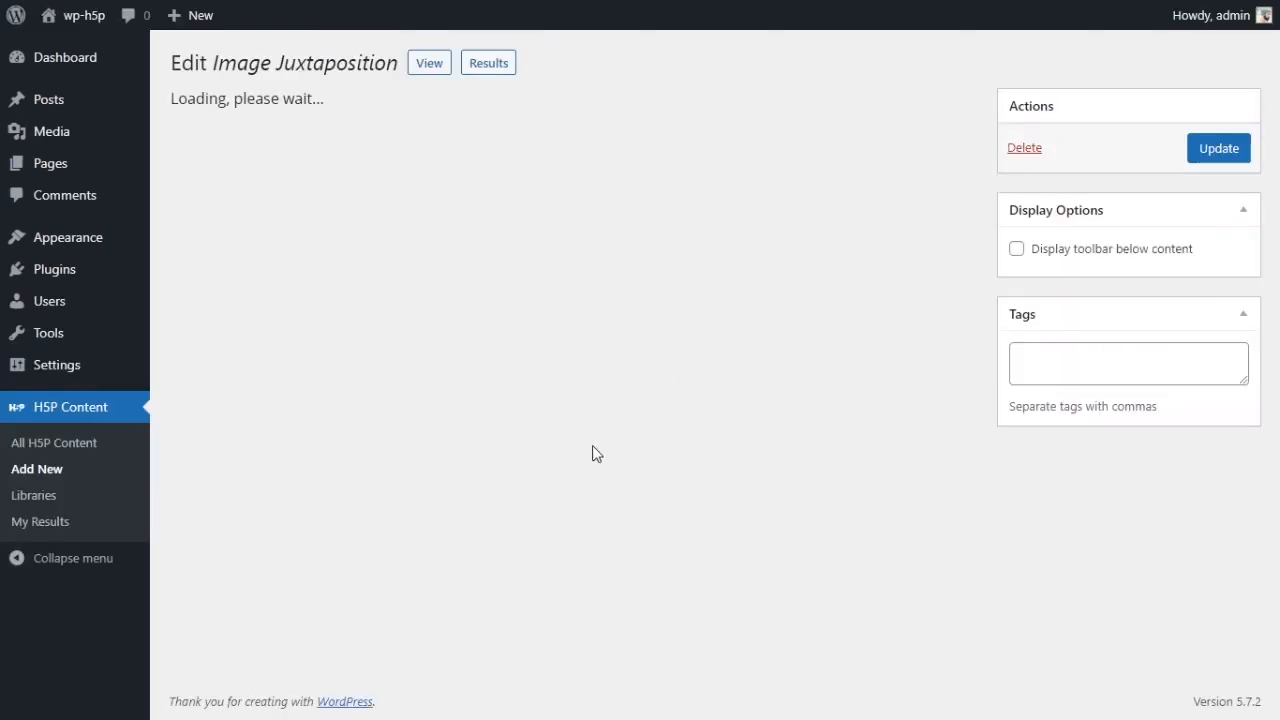
pyautogui.scroll(-5, 571, 417)
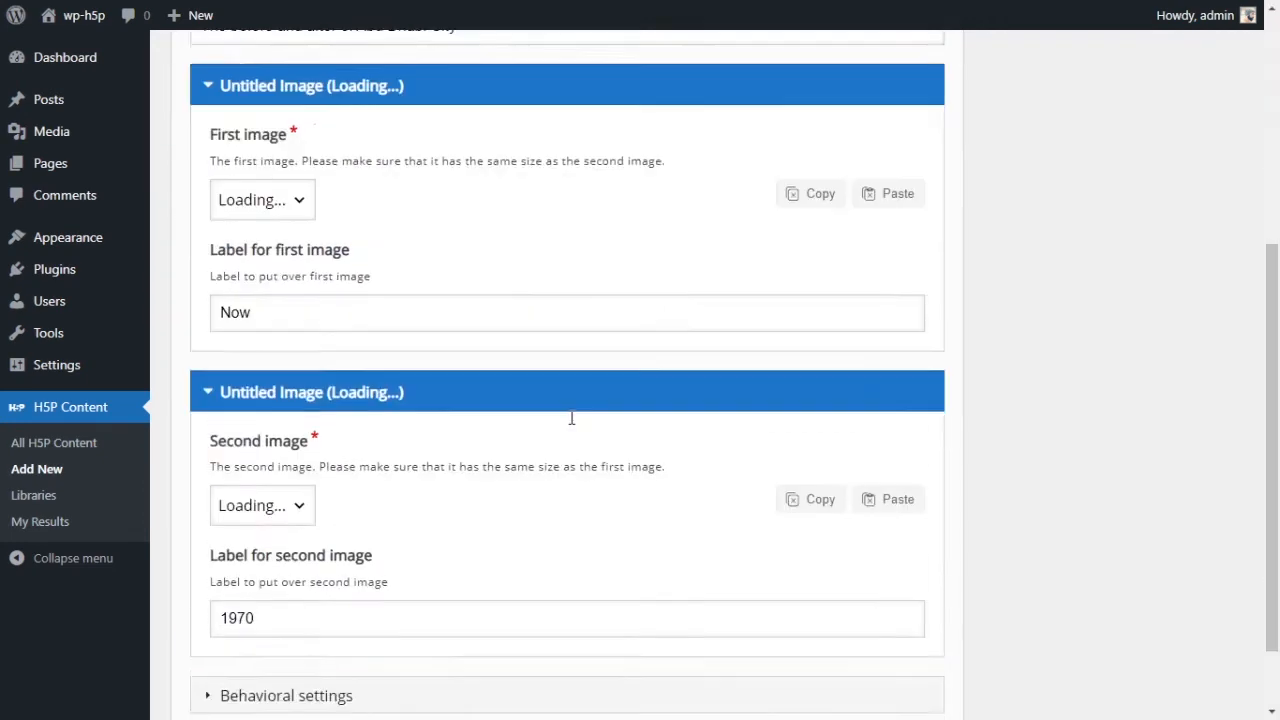
pyautogui.scroll(-8, 362, 490)
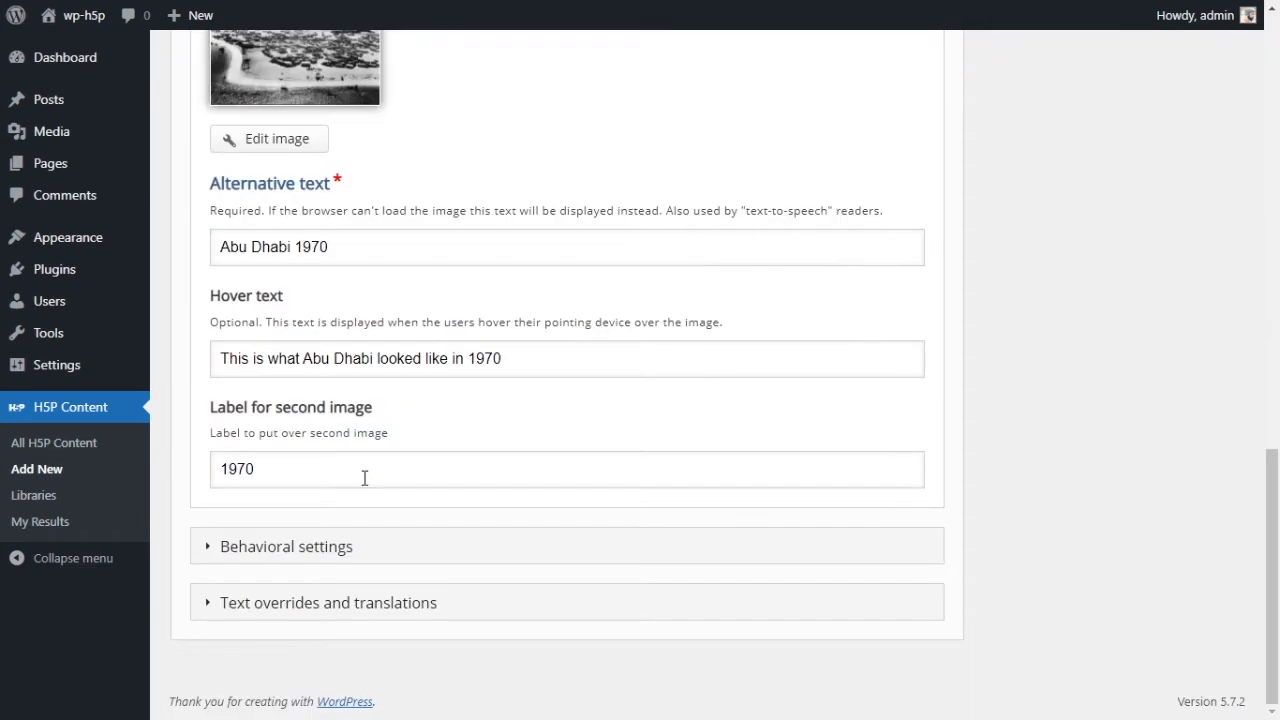
pyautogui.click(275, 556)
pyautogui.scroll(-2, 285, 590)
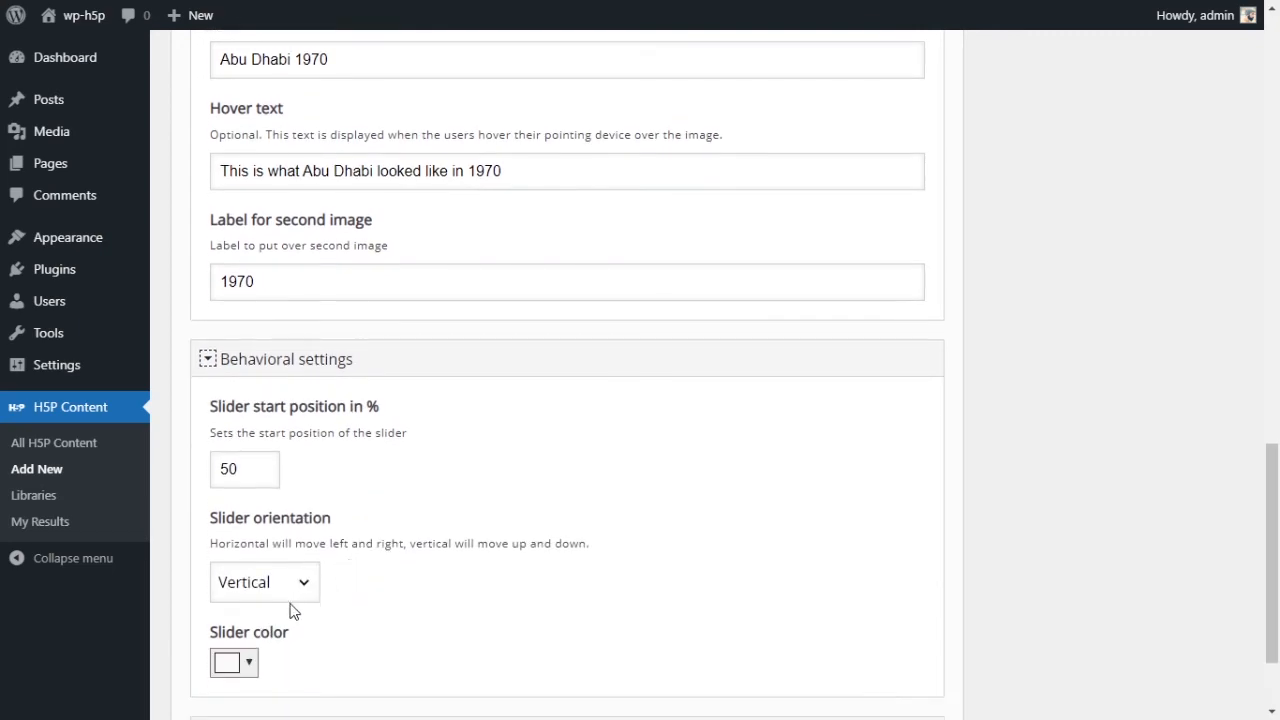
pyautogui.click(276, 580)
pyautogui.click(290, 615)
pyautogui.scroll(15, 989, 466)
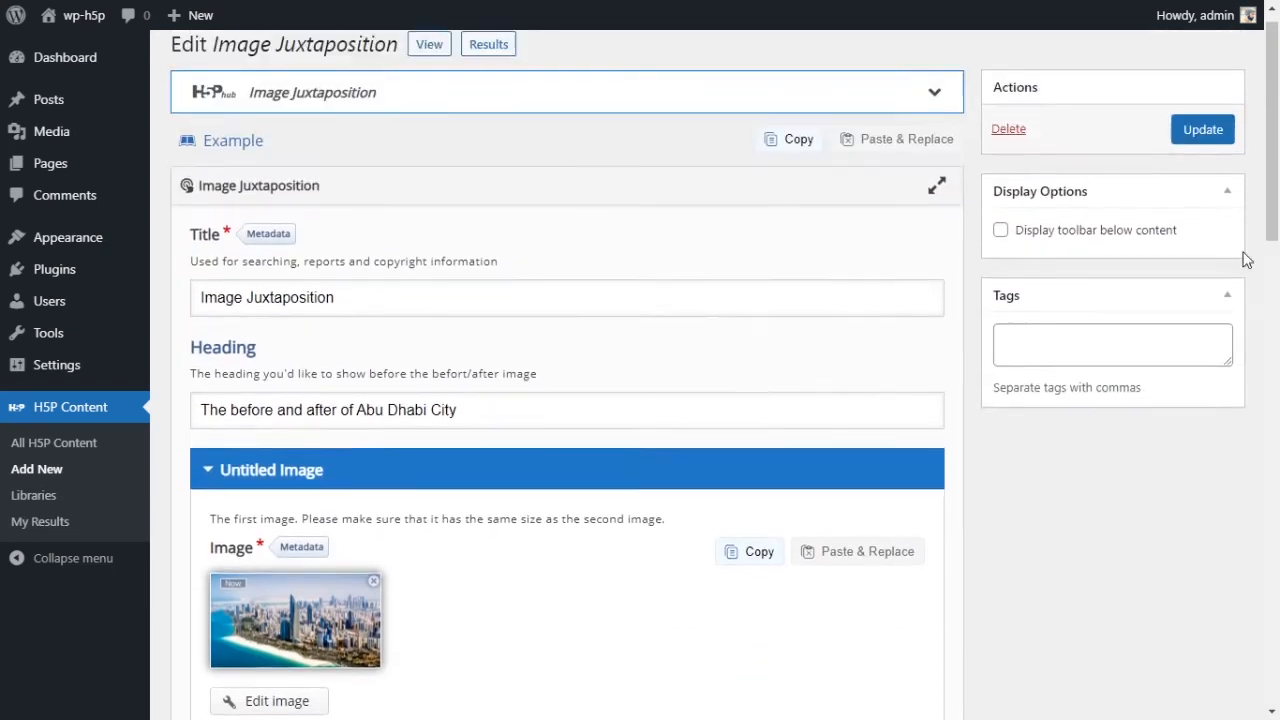
pyautogui.click(1190, 155)
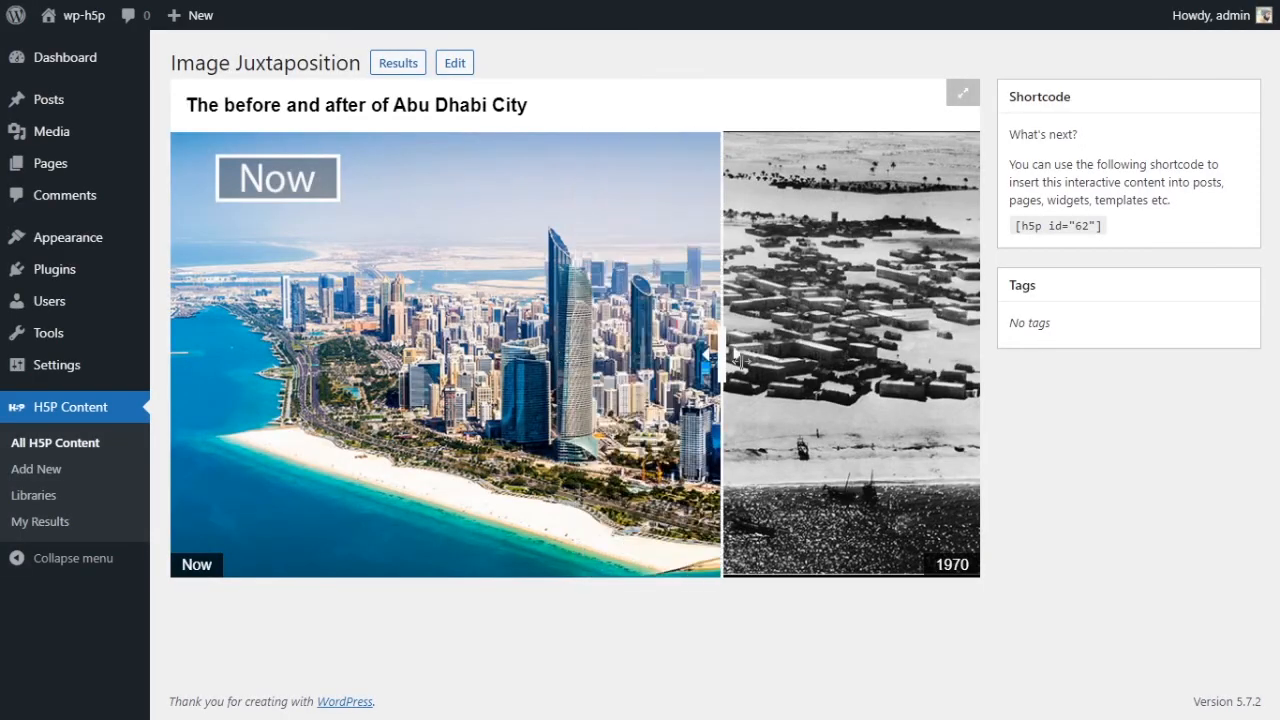
# Test the horizontal slider by moving it sideways across the Now and 1970 images
pyautogui.moveTo(736, 360); pyautogui.dragTo(748, 440)
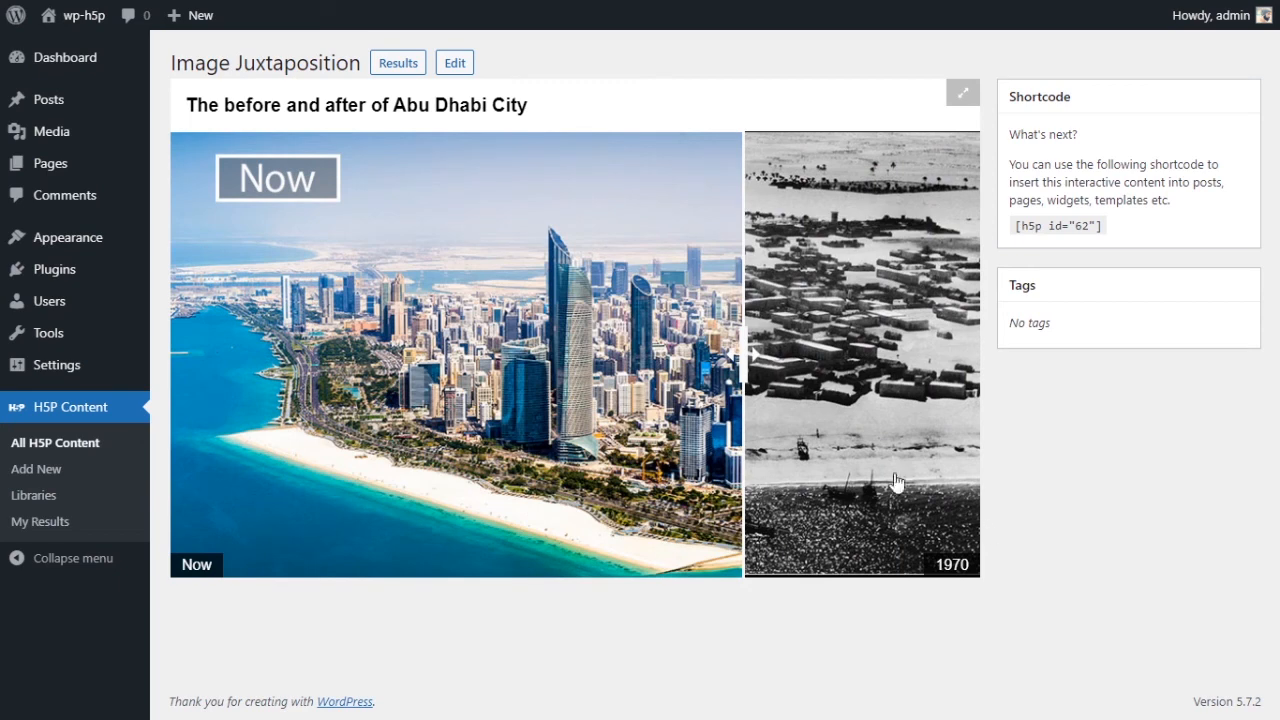
pyautogui.moveTo(749, 358); pyautogui.dragTo(662, 420)
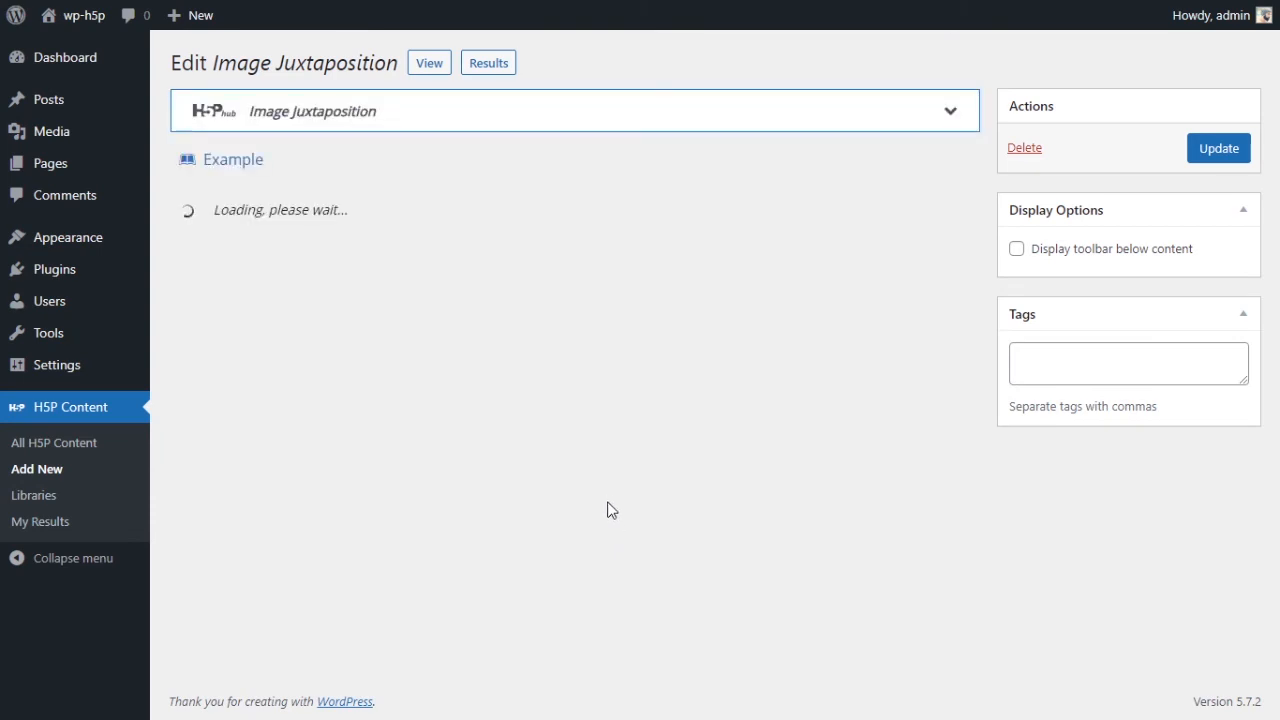
# Set the slider orientation back to Vertical in the behavioral settings and update the content
pyautogui.scroll(-4, 594, 437)
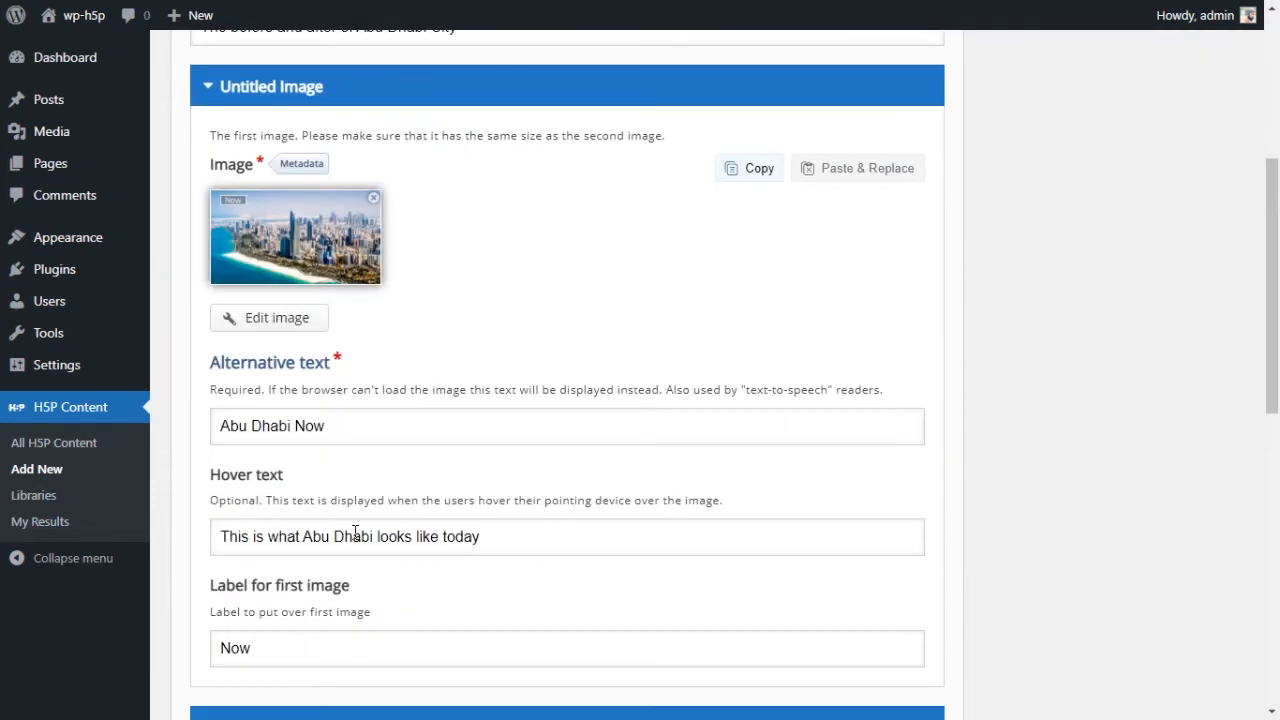
pyautogui.scroll(-8, 350, 520)
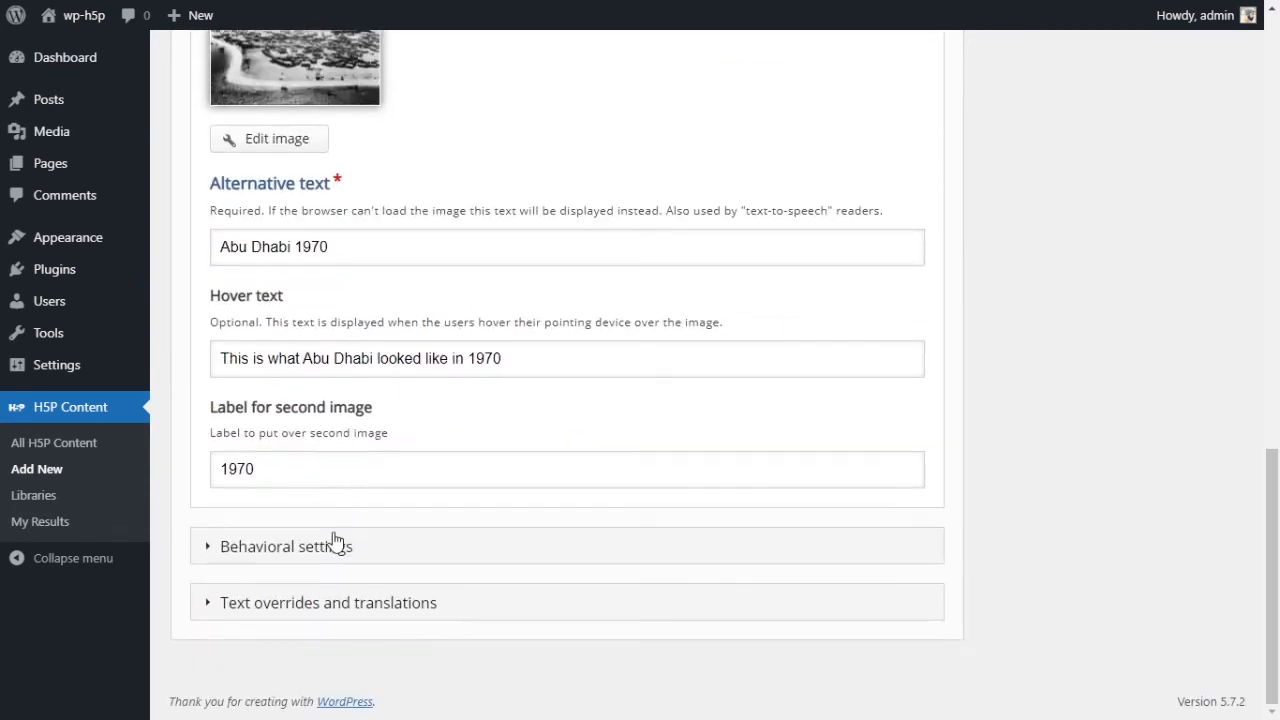
pyautogui.click(279, 548)
pyautogui.scroll(-3, 383, 551)
pyautogui.click(303, 500)
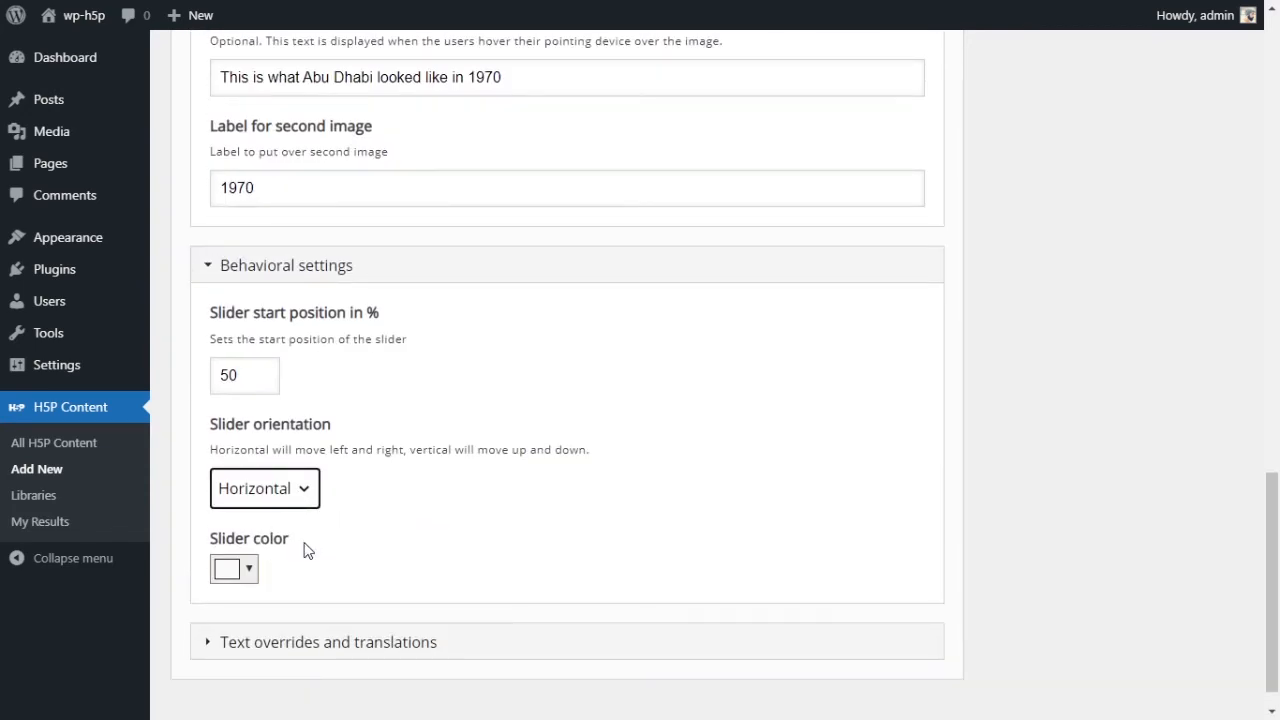
pyautogui.click(298, 560)
pyautogui.scroll(15, 977, 449)
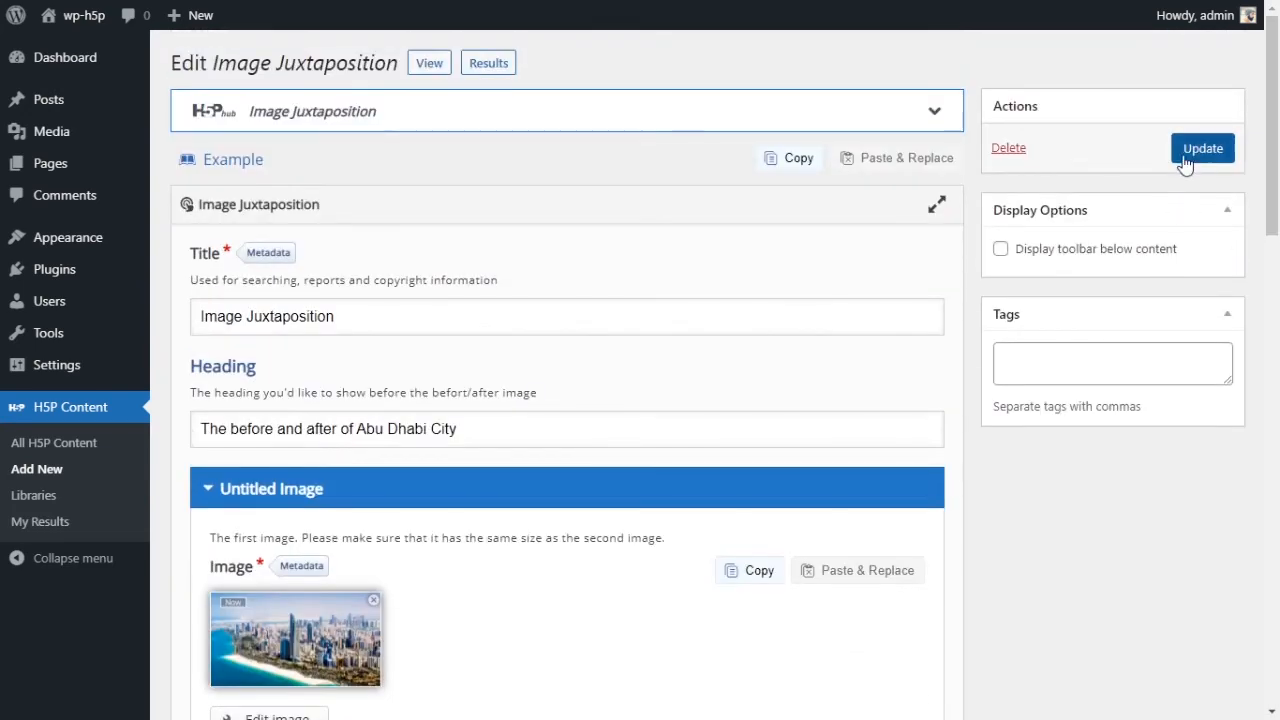
pyautogui.click(1190, 160)
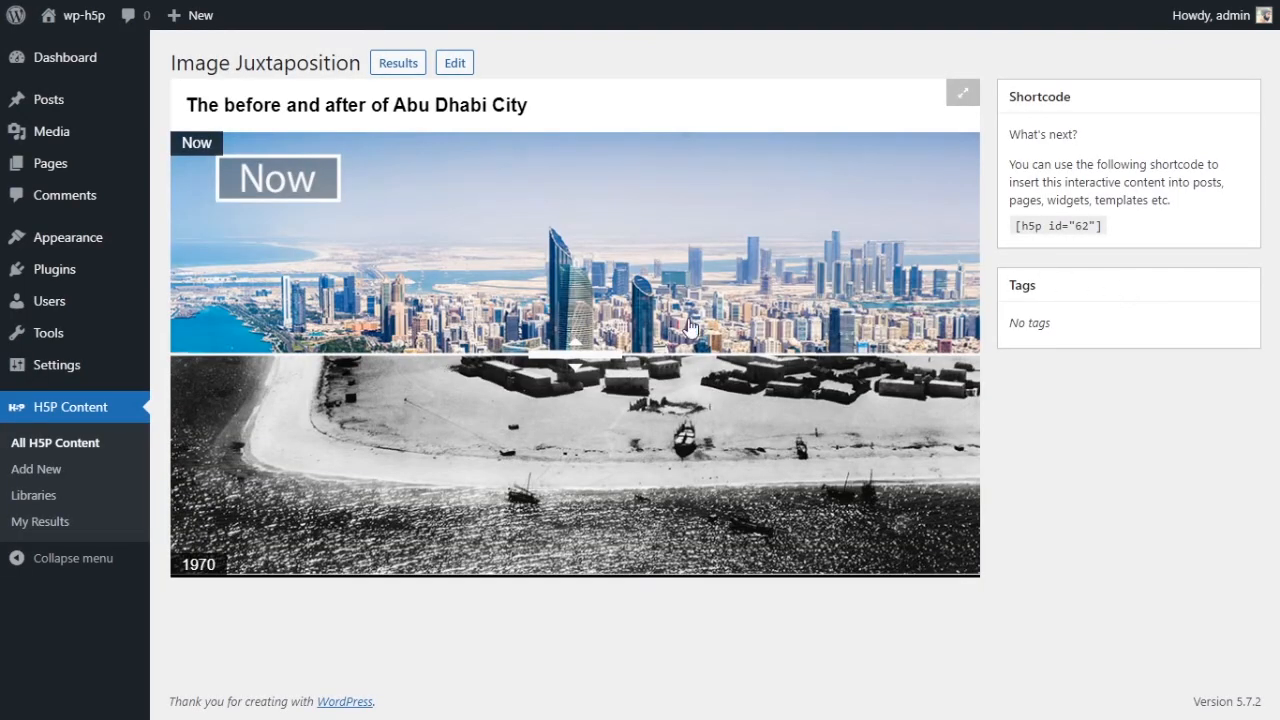
# Try the vertical slider by moving it up slightly, and copy the content's shortcode [h5p id="62"]
pyautogui.moveTo(588, 352); pyautogui.dragTo(658, 322)
pyautogui.tripleClick(1082, 226)
pyautogui.hotkey('ctrl', 'c')
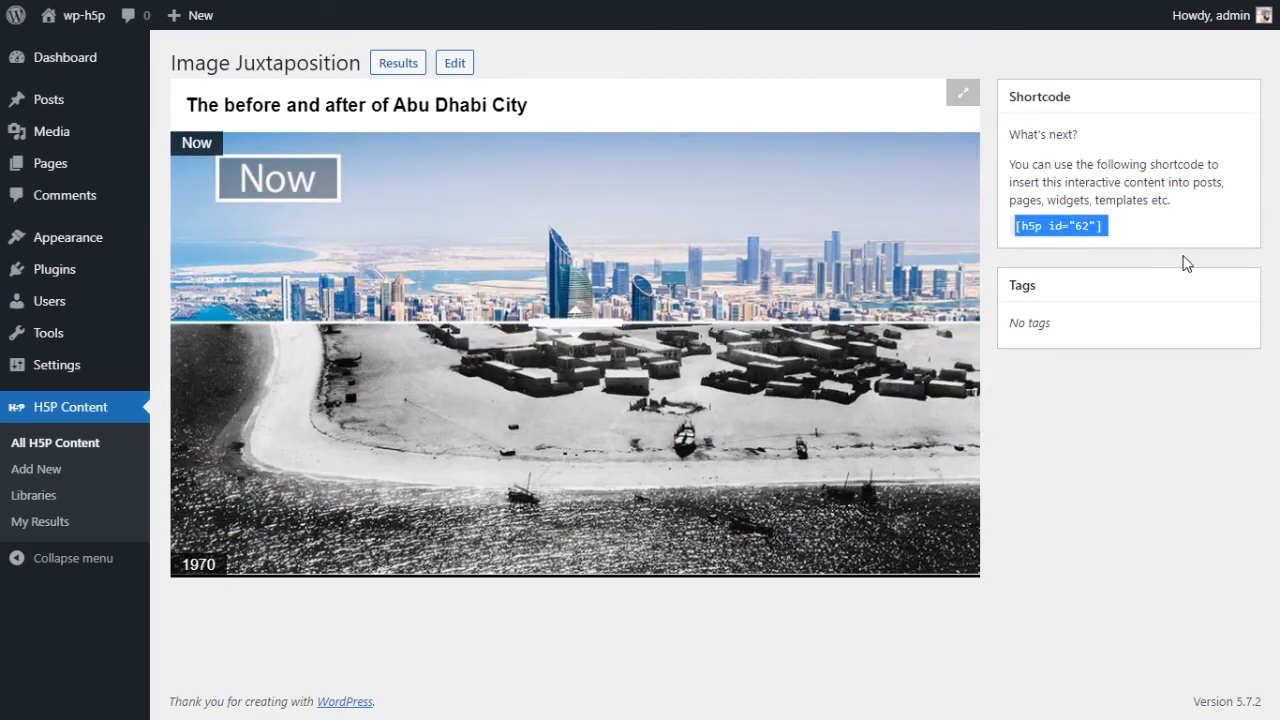
pyautogui.click(1022, 224)
pyautogui.moveTo(1022, 226); pyautogui.dragTo(1100, 226)
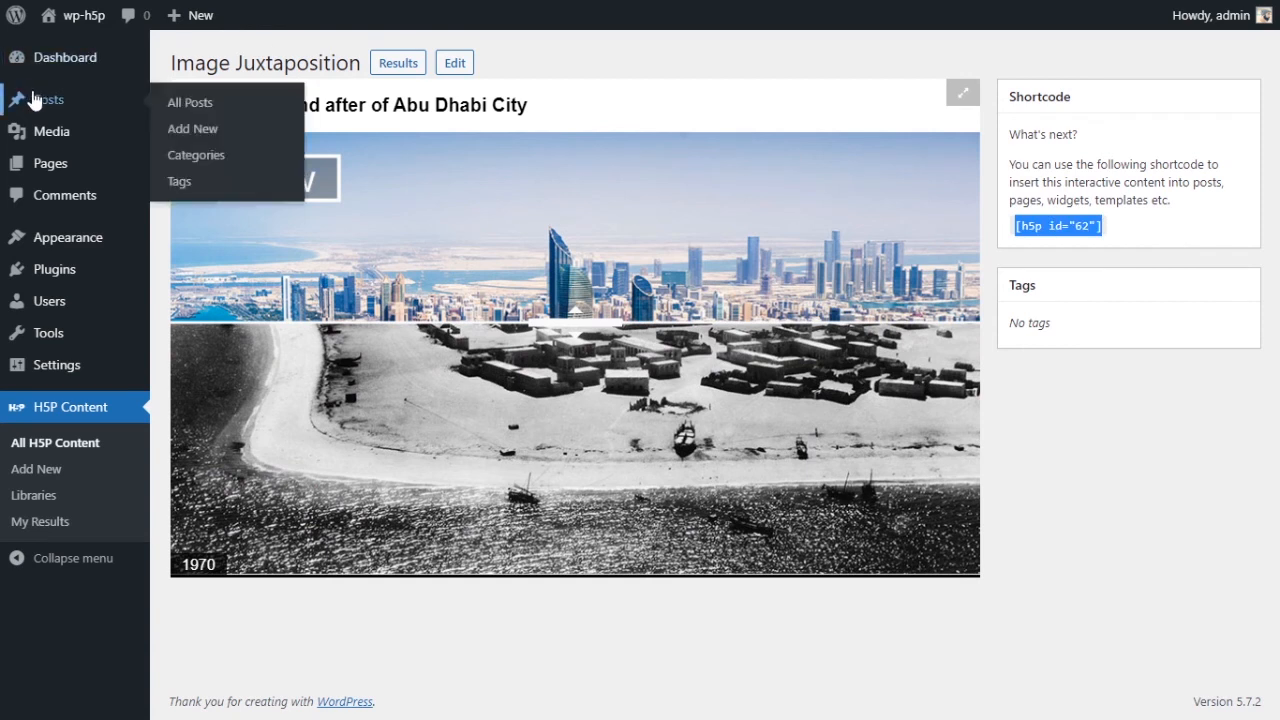
# Create a new post and title it "#27 Image Juxtaposition"
pyautogui.moveTo(85, 112)
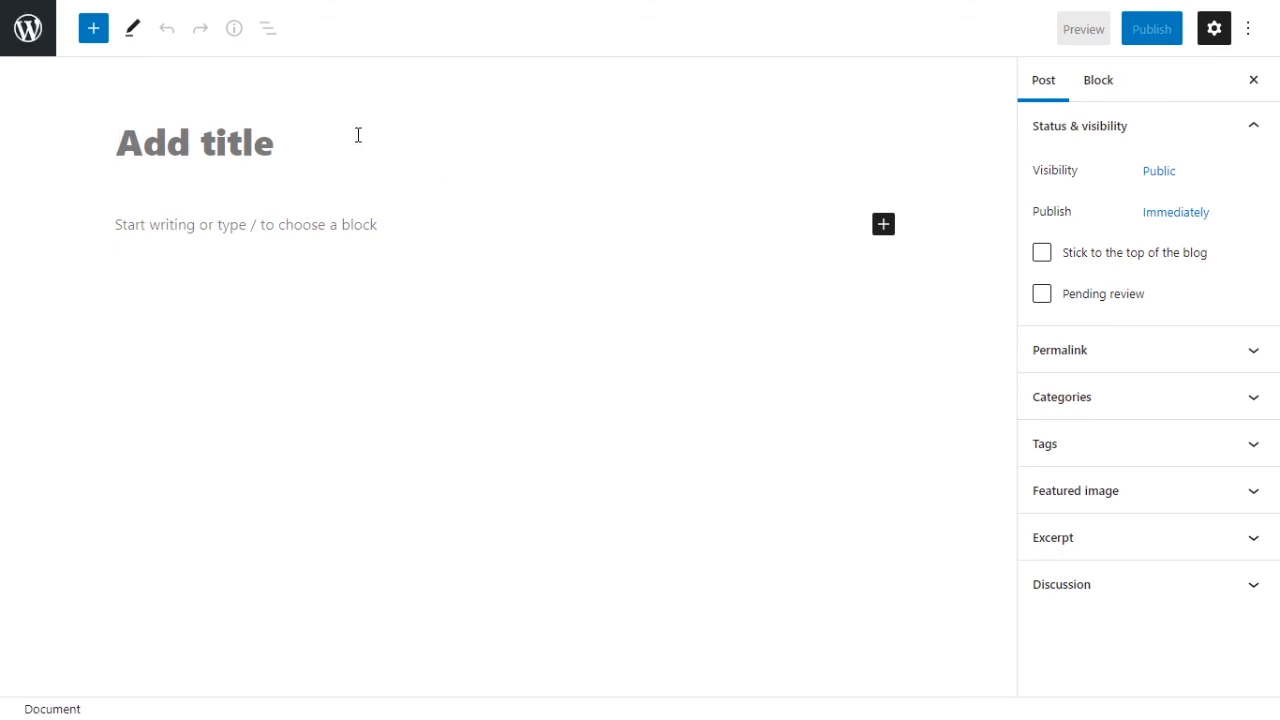
pyautogui.write('#')
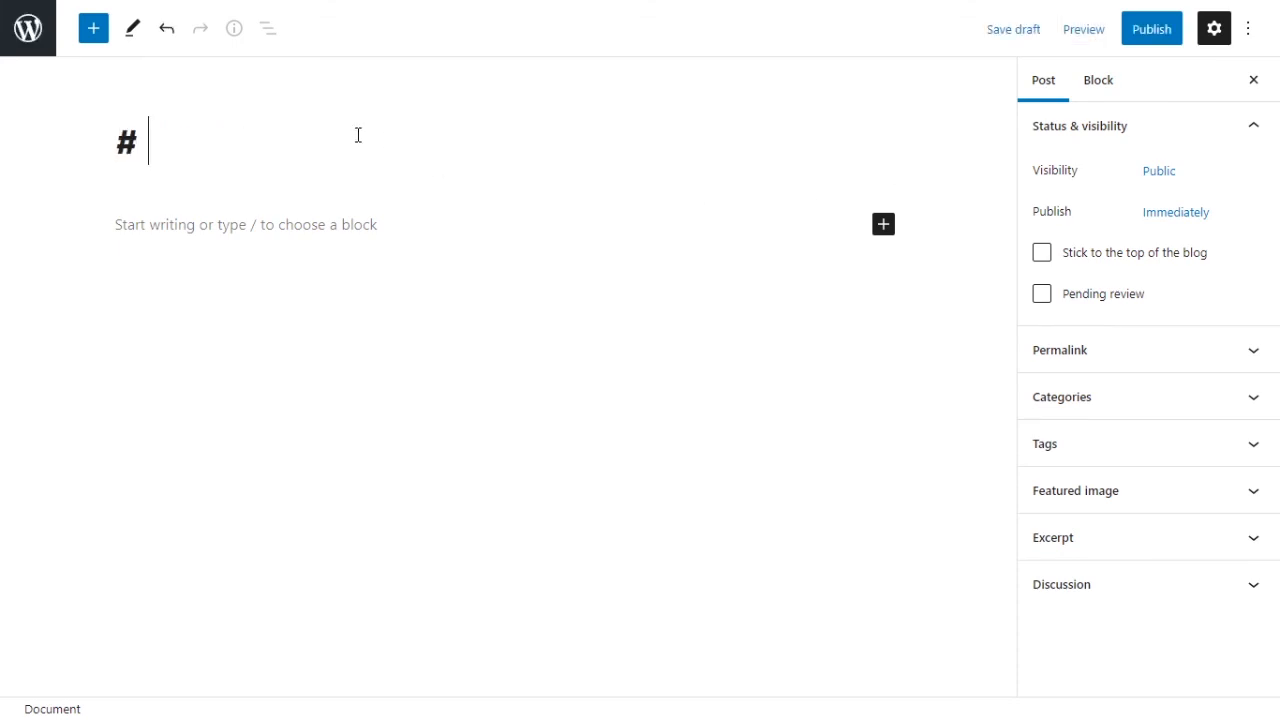
pyautogui.write('27 Image ')
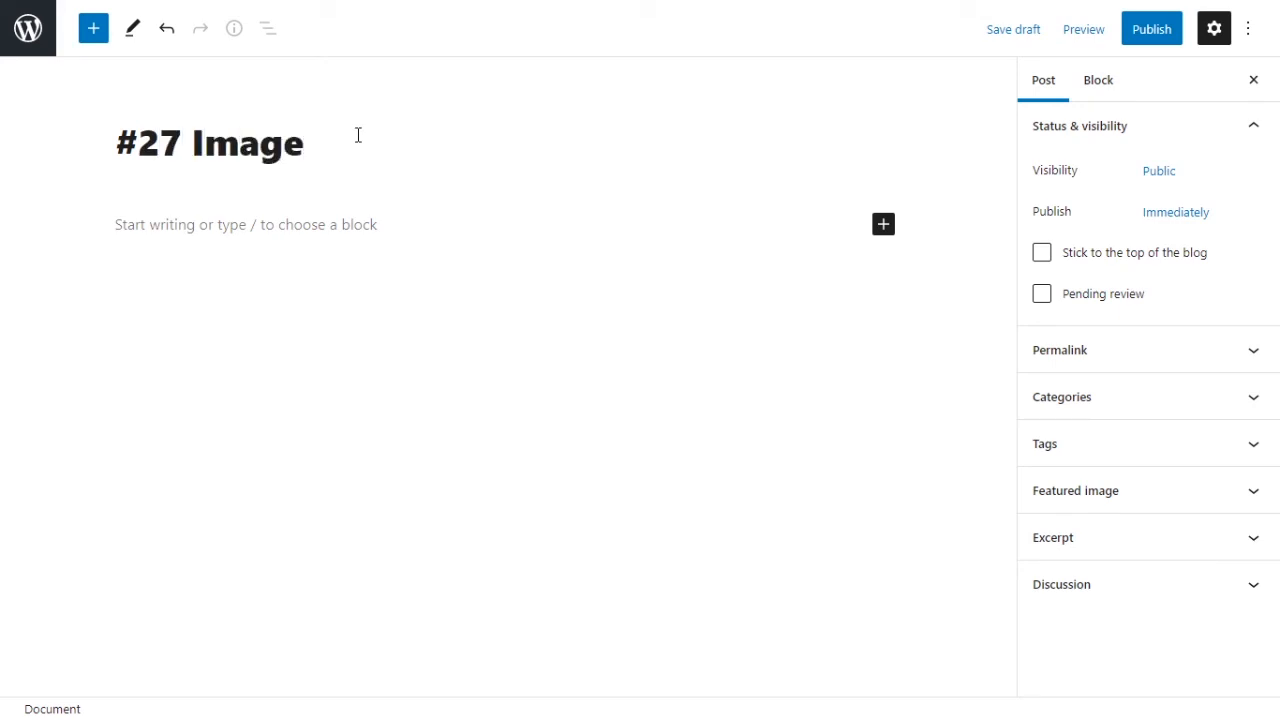
pyautogui.write('K')
pyautogui.press('BackSpace')
pyautogui.write('Juxtaposition')
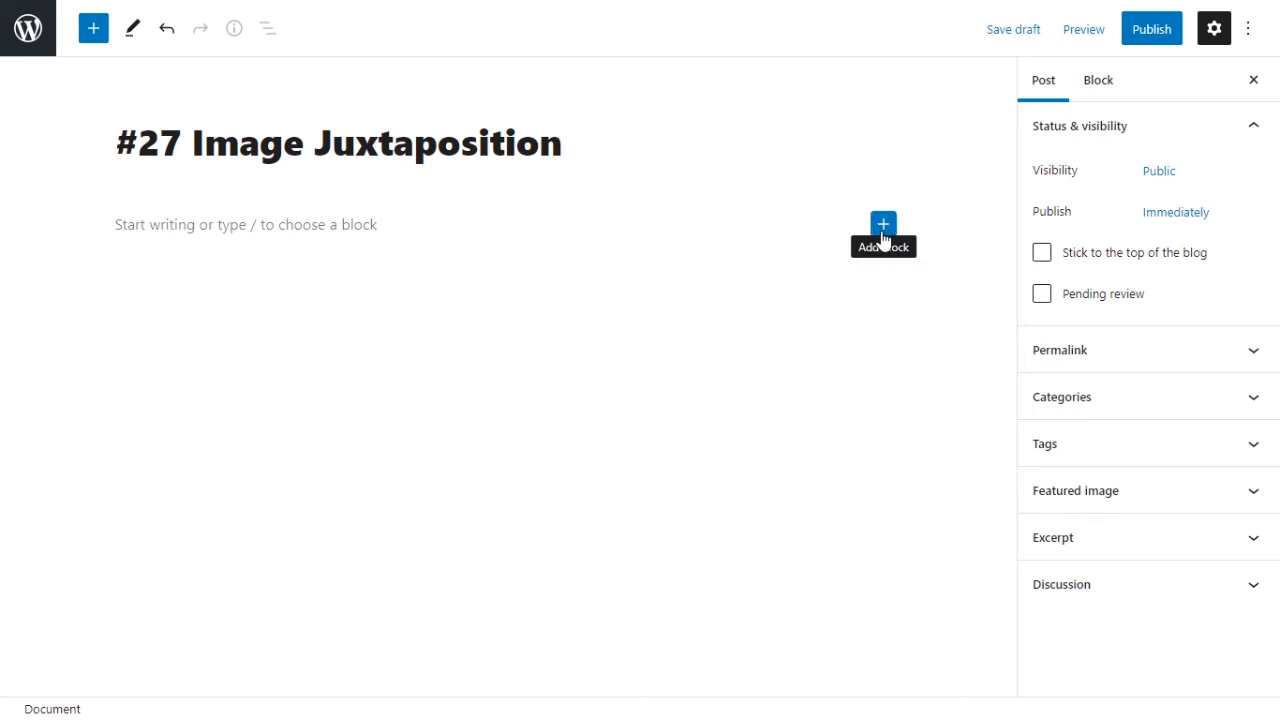
# Add a Shortcode block to the post body containing the copied shortcode [h5p id="62"]
pyautogui.click(883, 226)
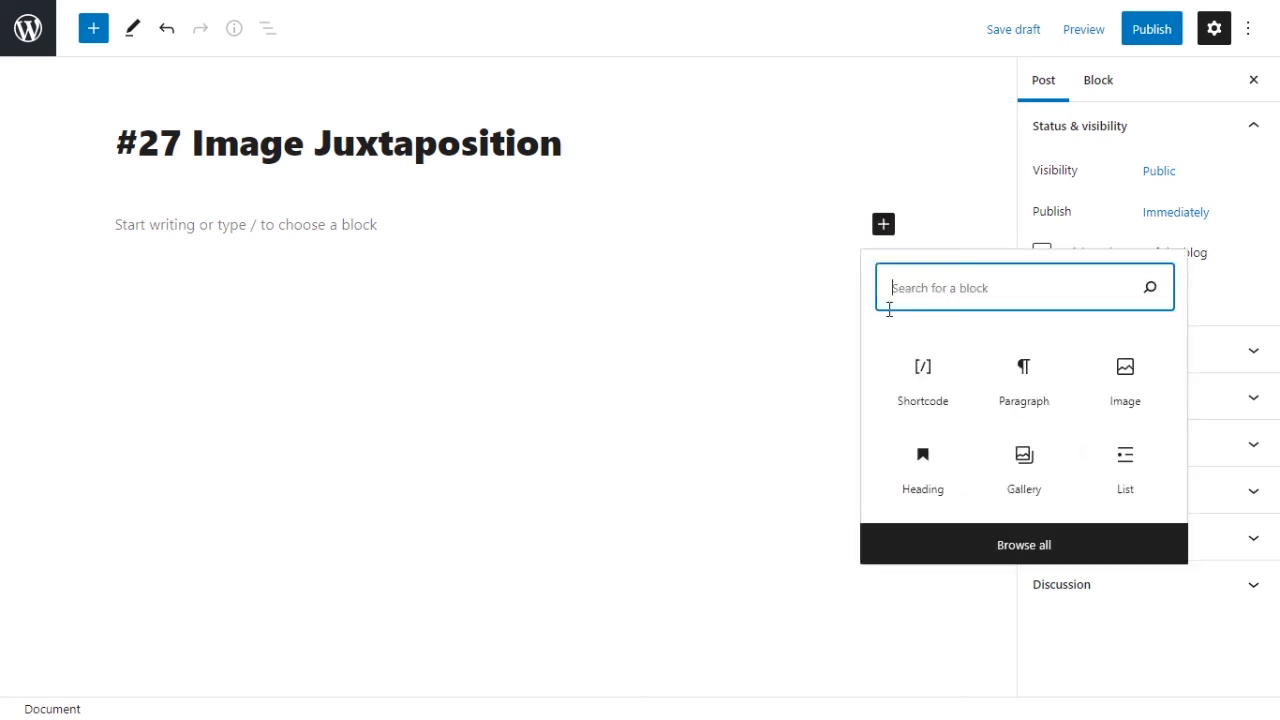
pyautogui.click(910, 385)
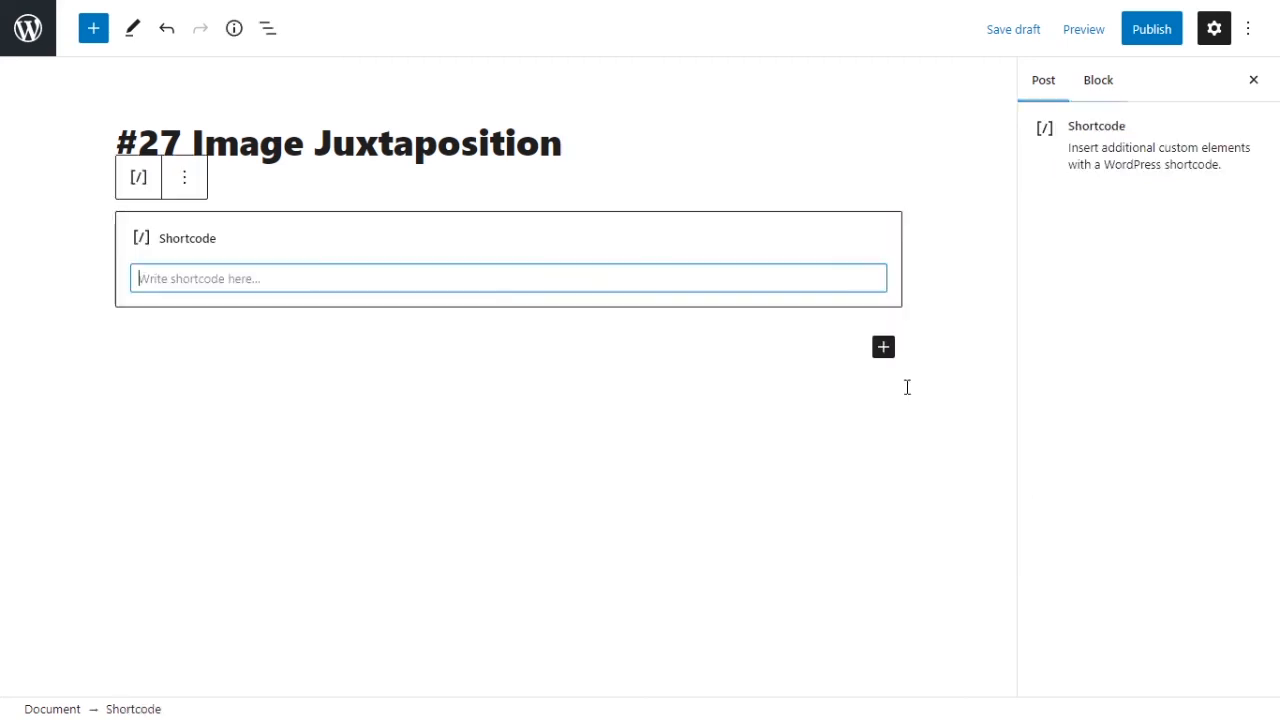
pyautogui.hotkey('ctrl', 'v')
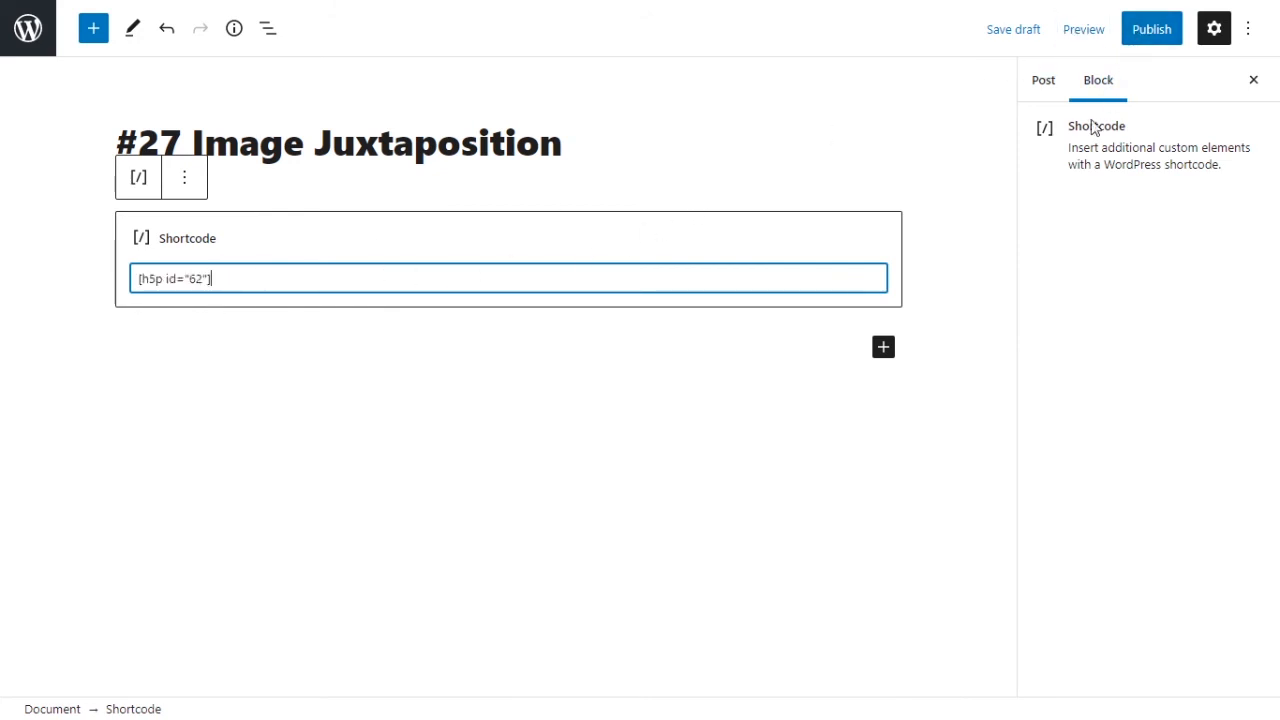
pyautogui.click(729, 347)
# Publish the post with its current public visibility and view it on the site
pyautogui.click(1151, 28)
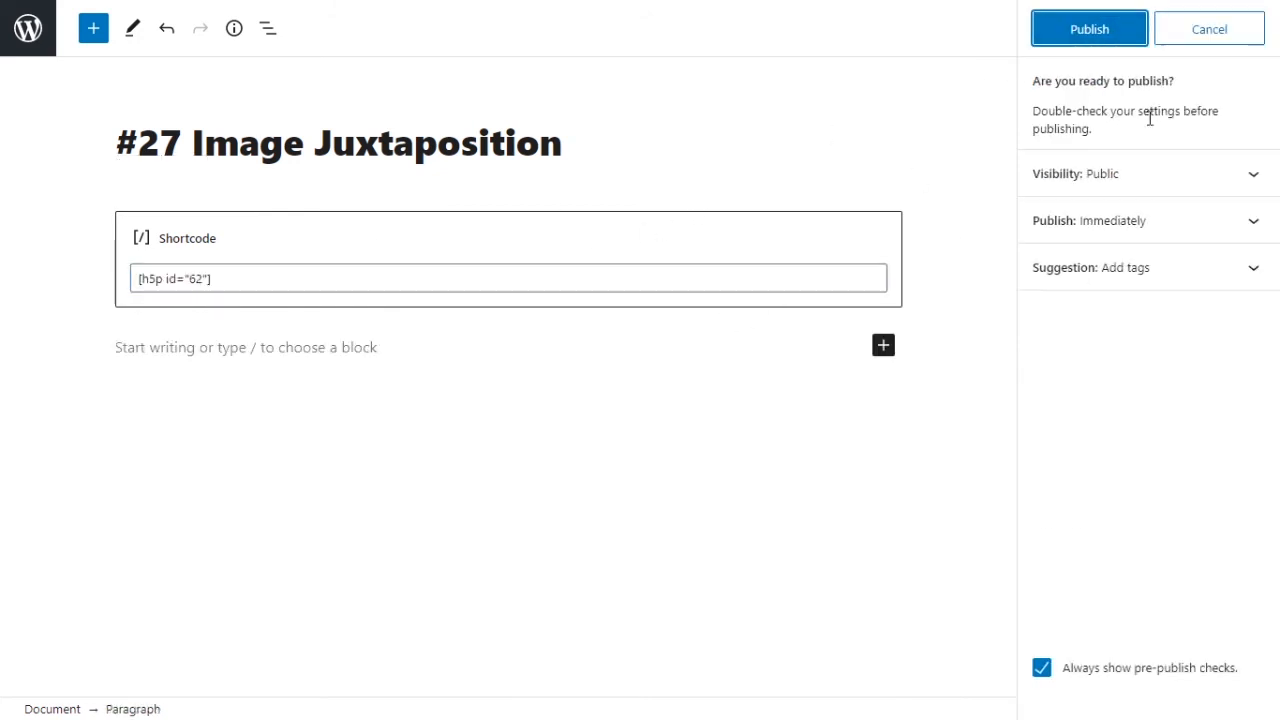
pyautogui.click(1086, 40)
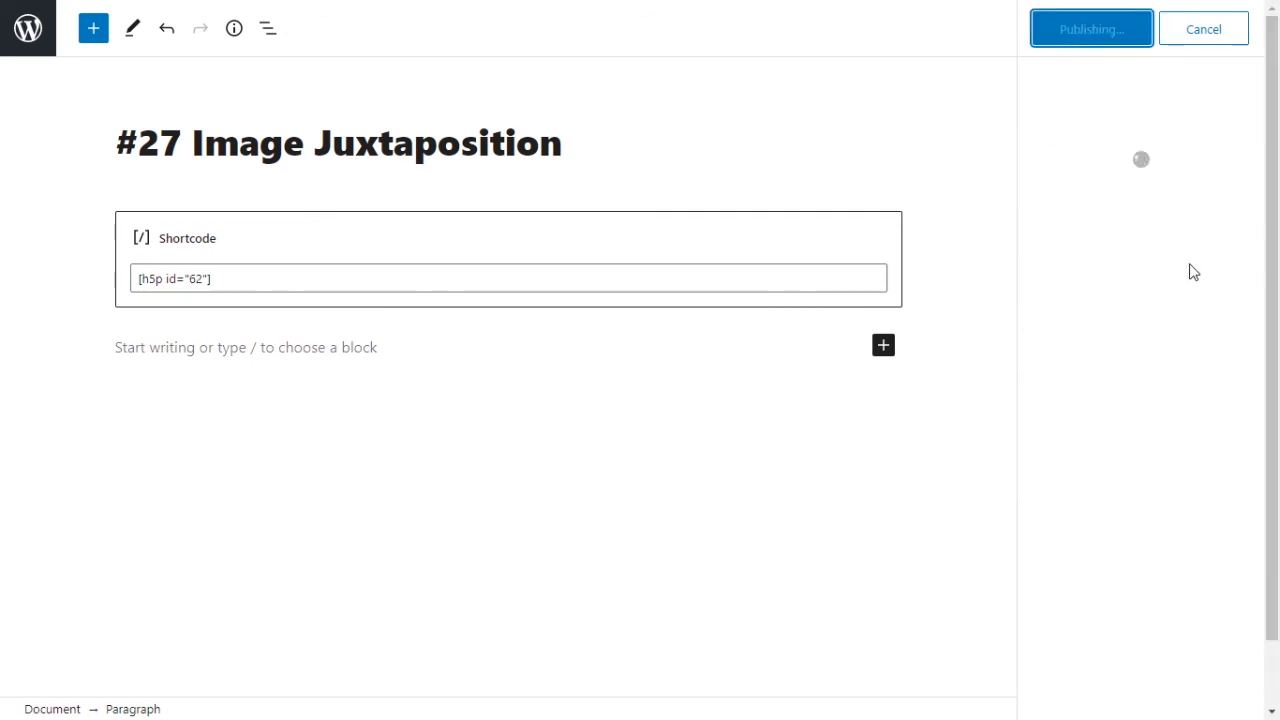
pyautogui.click(1134, 240)
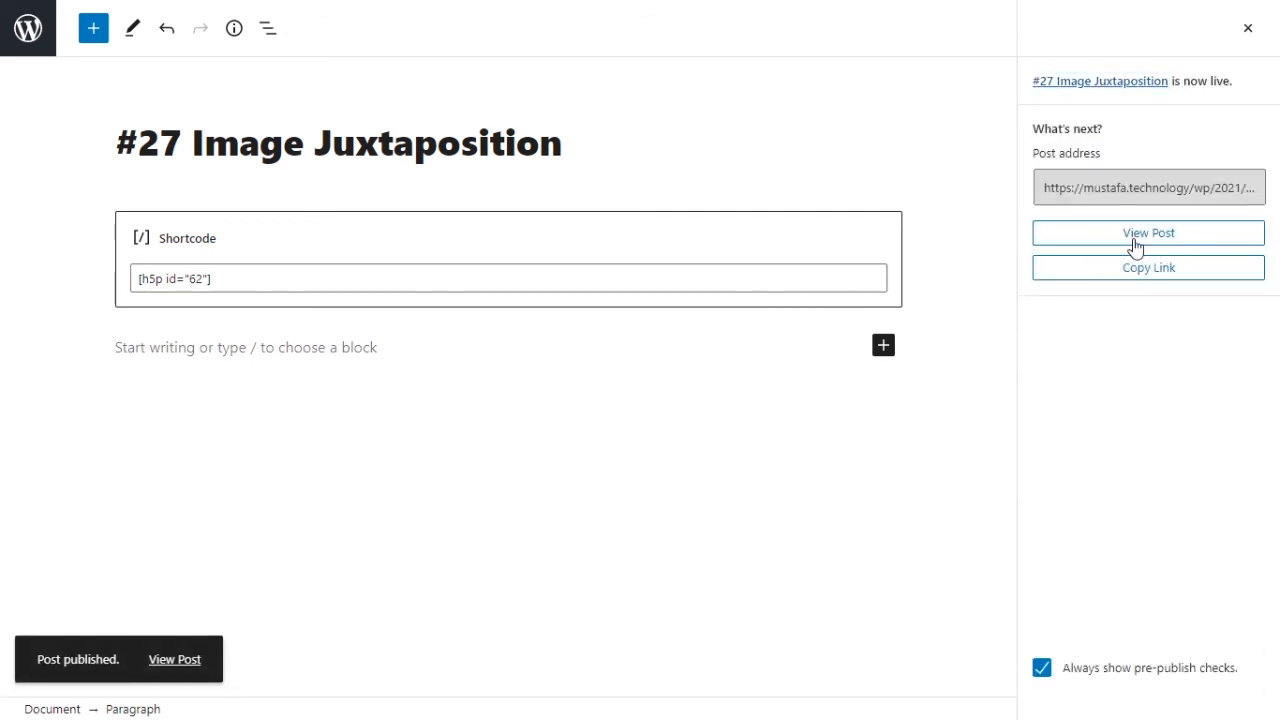
pyautogui.click(1134, 242)
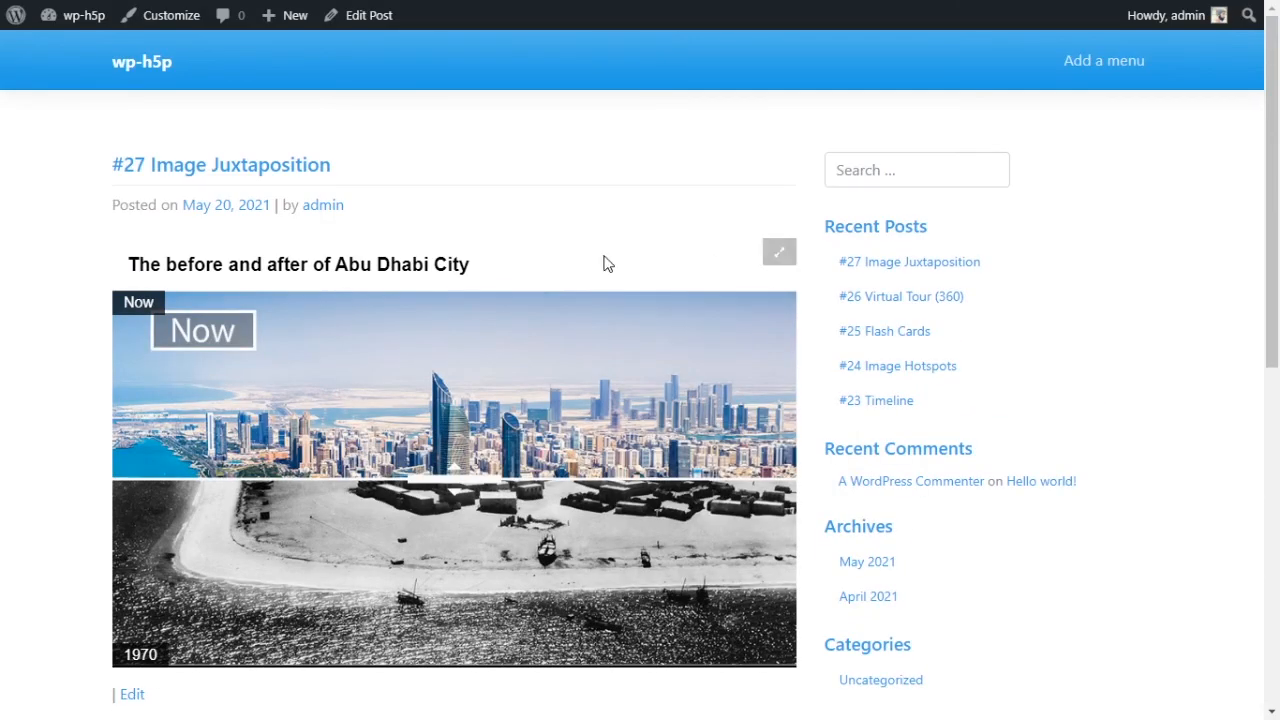
# Test the vertical slider in the published post by moving it to different heights across the Now and 1970 images
pyautogui.scroll(-1, 601, 256)
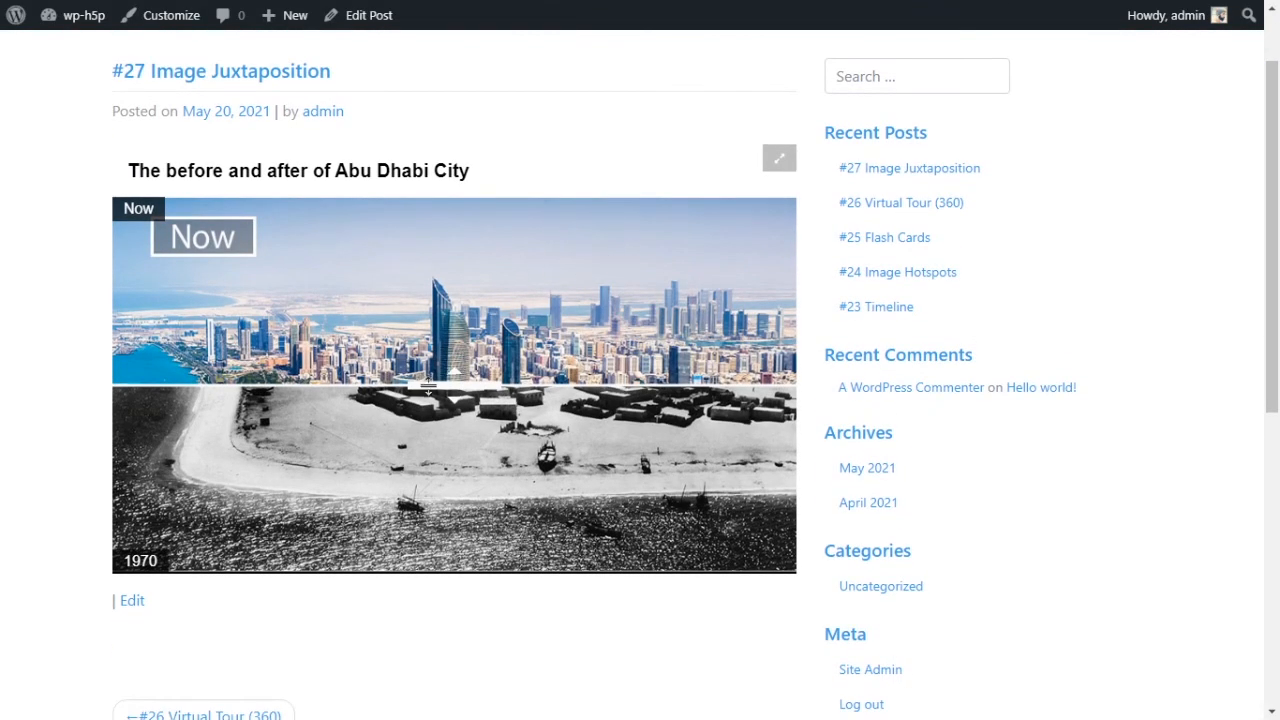
pyautogui.moveTo(452, 390); pyautogui.dragTo(487, 170)
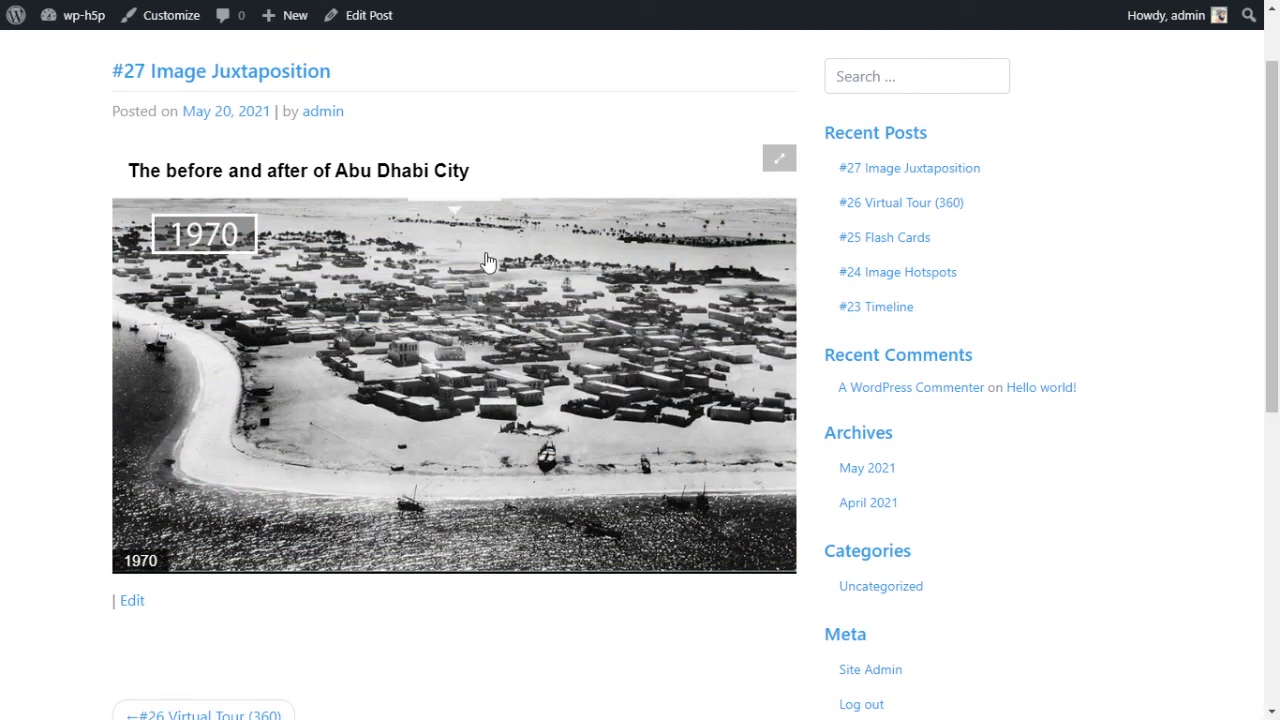
pyautogui.click(466, 364)
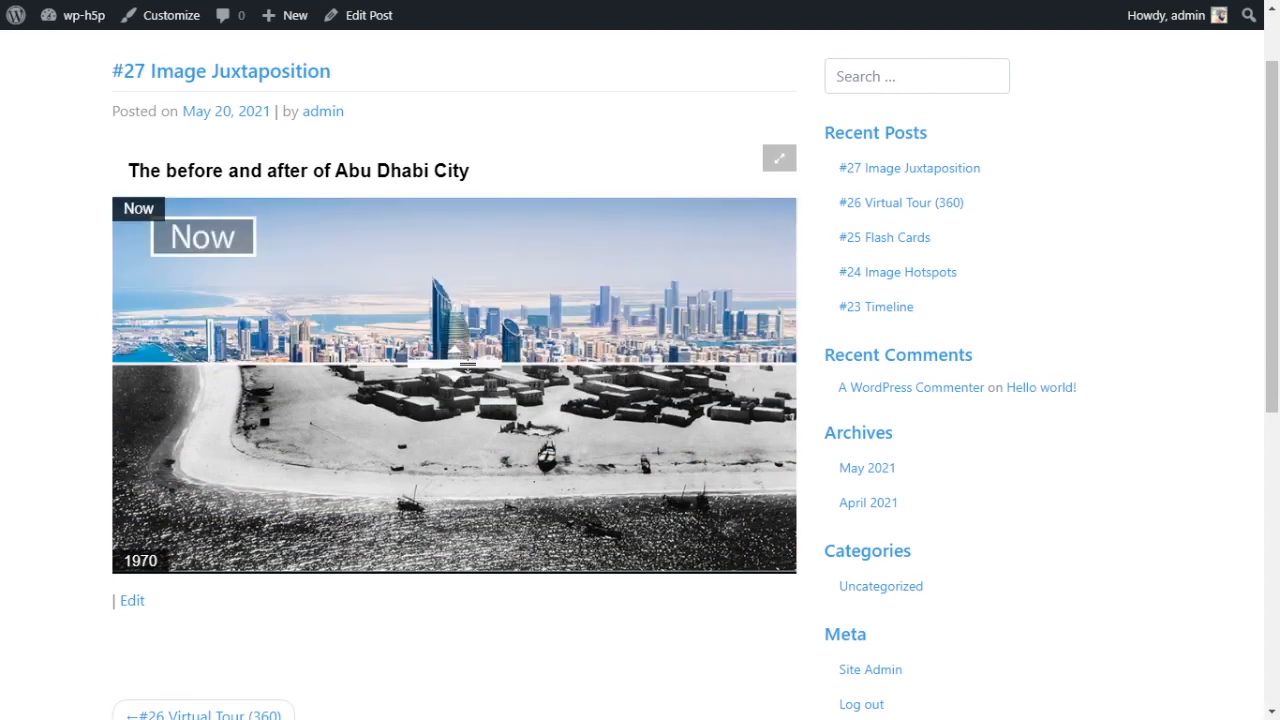
pyautogui.click(490, 393)
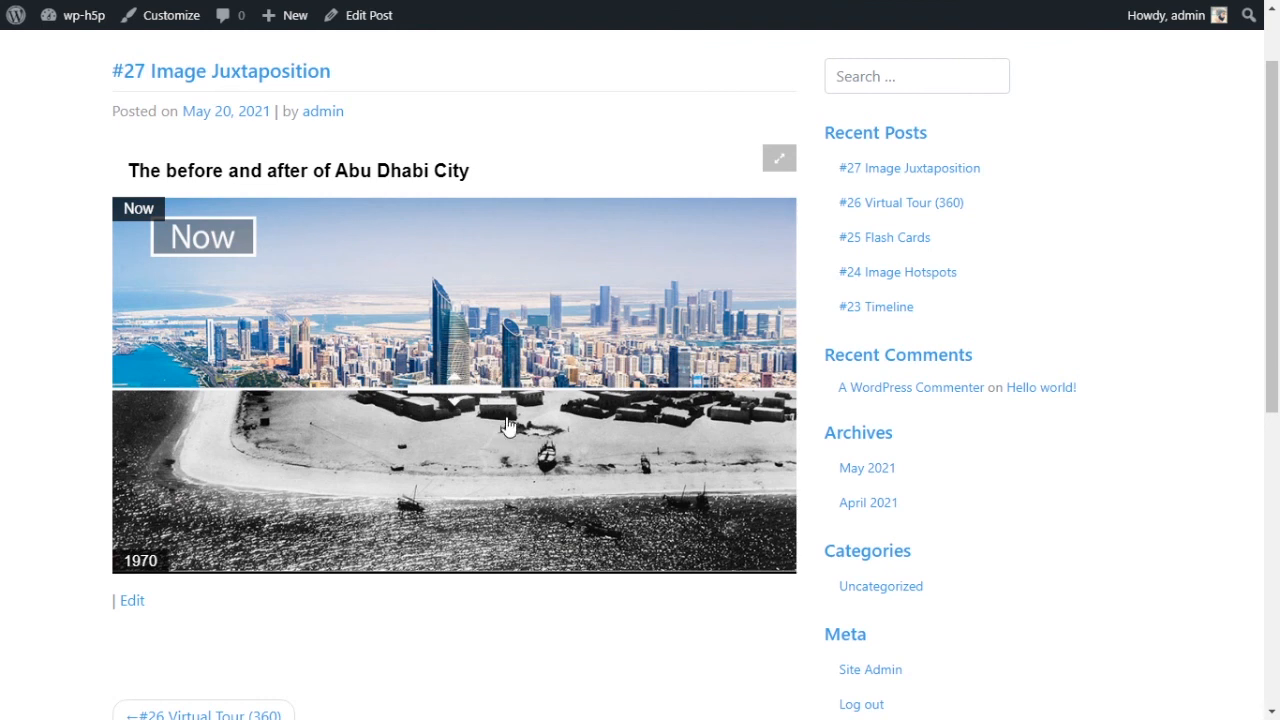
pyautogui.click(503, 497)
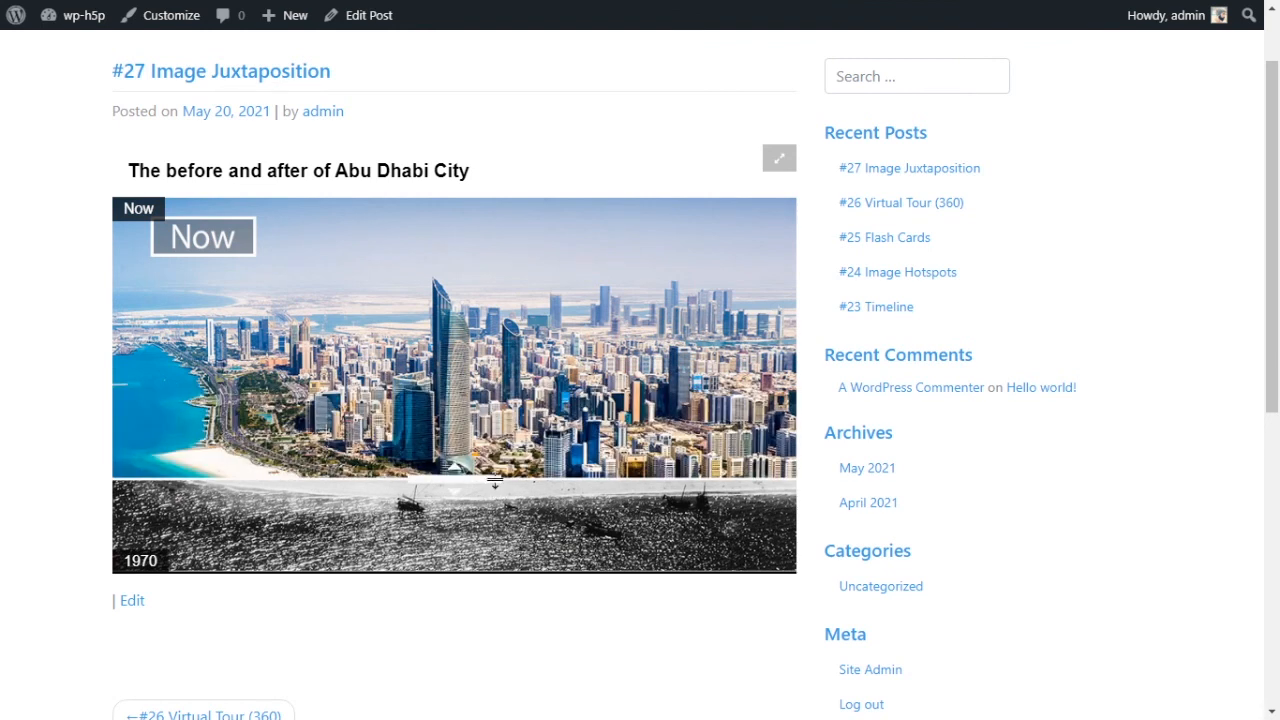
pyautogui.click(528, 446)
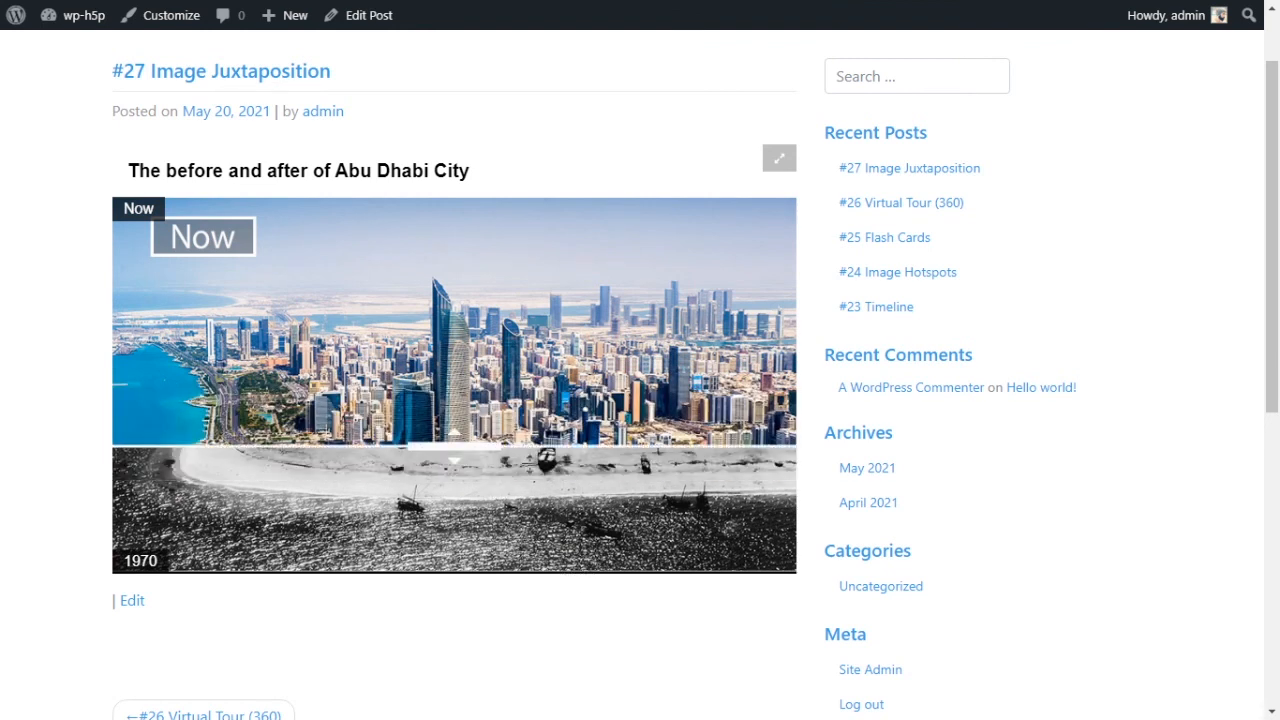
pyautogui.click(531, 527)
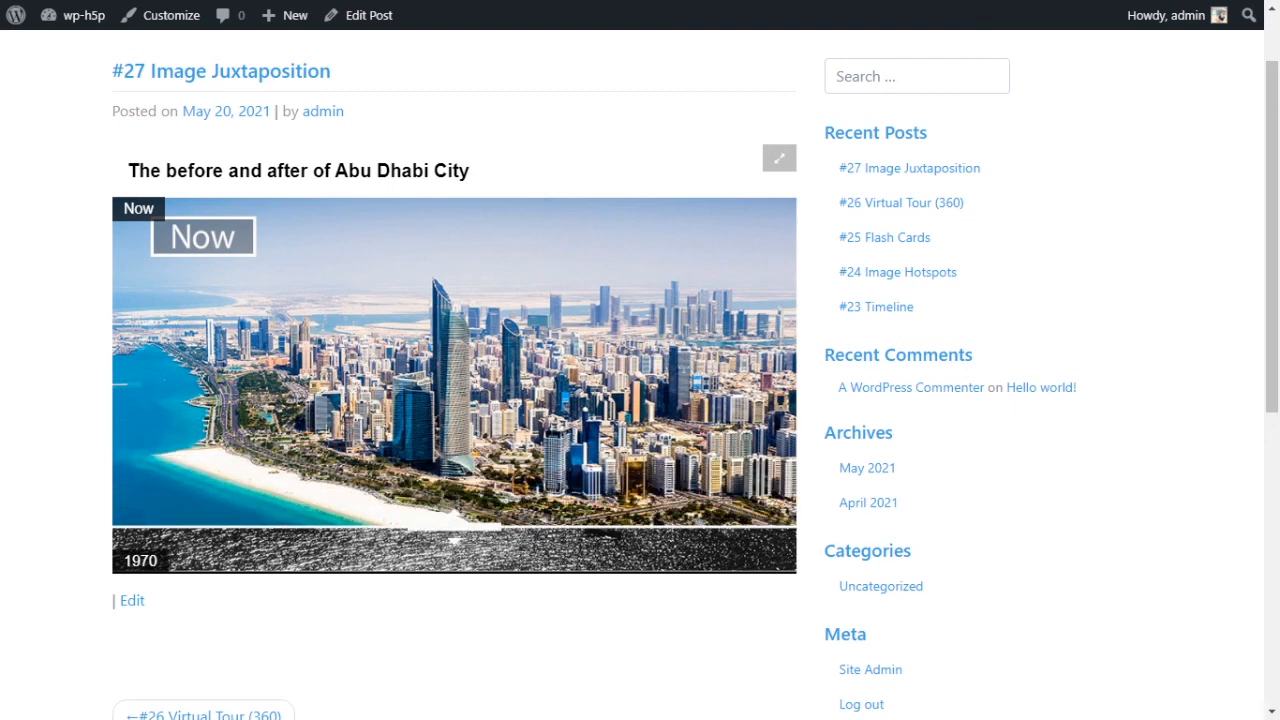
pyautogui.click(494, 390)
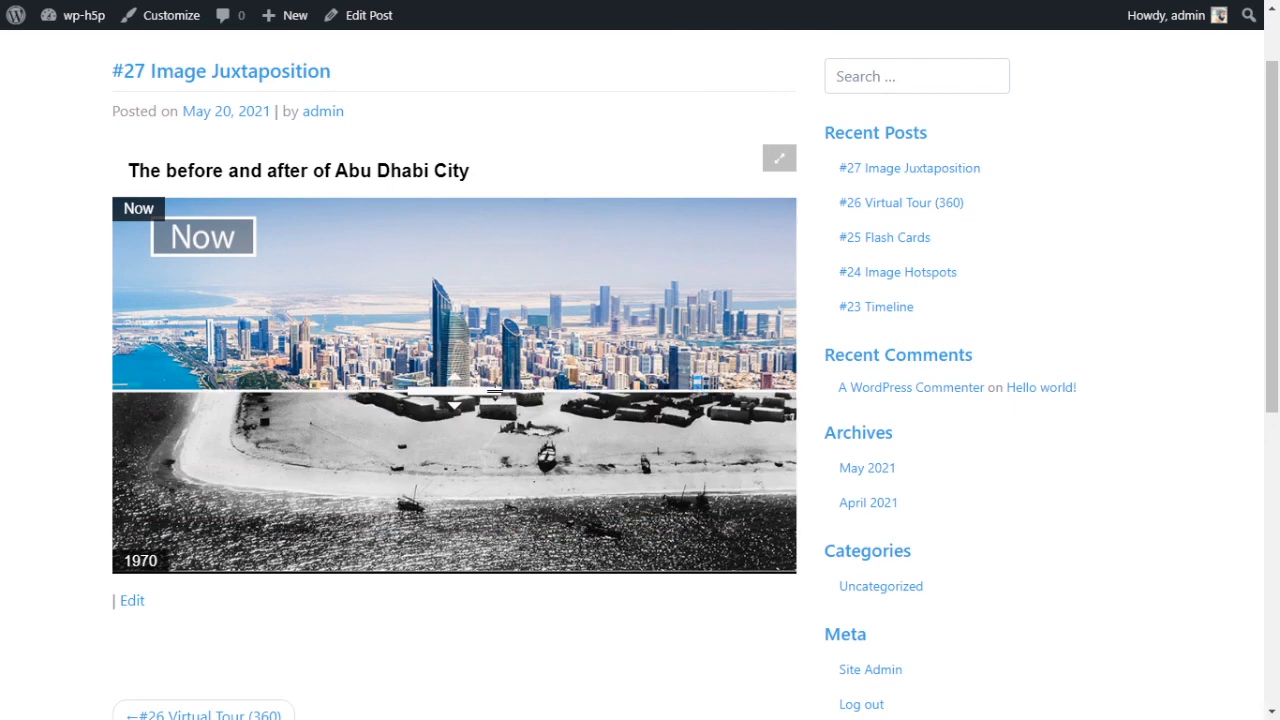
pyautogui.click(548, 472)
pyautogui.click(454, 366)
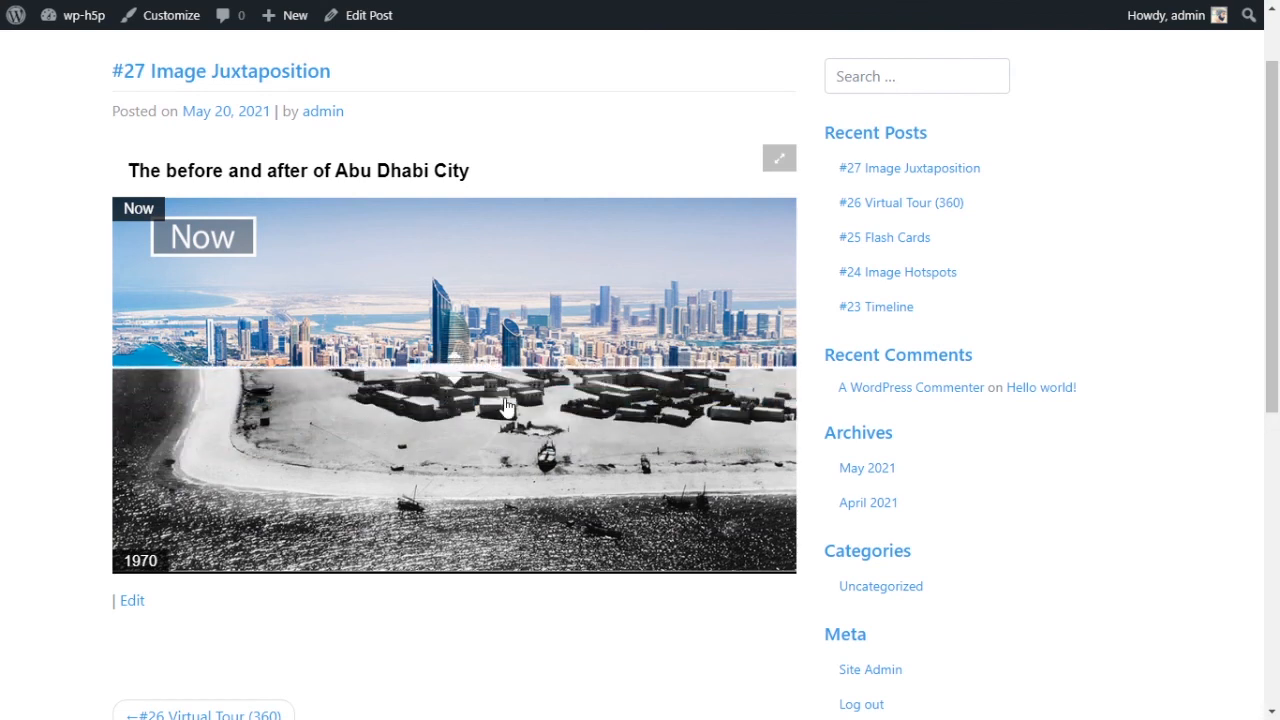
pyautogui.click(503, 382)
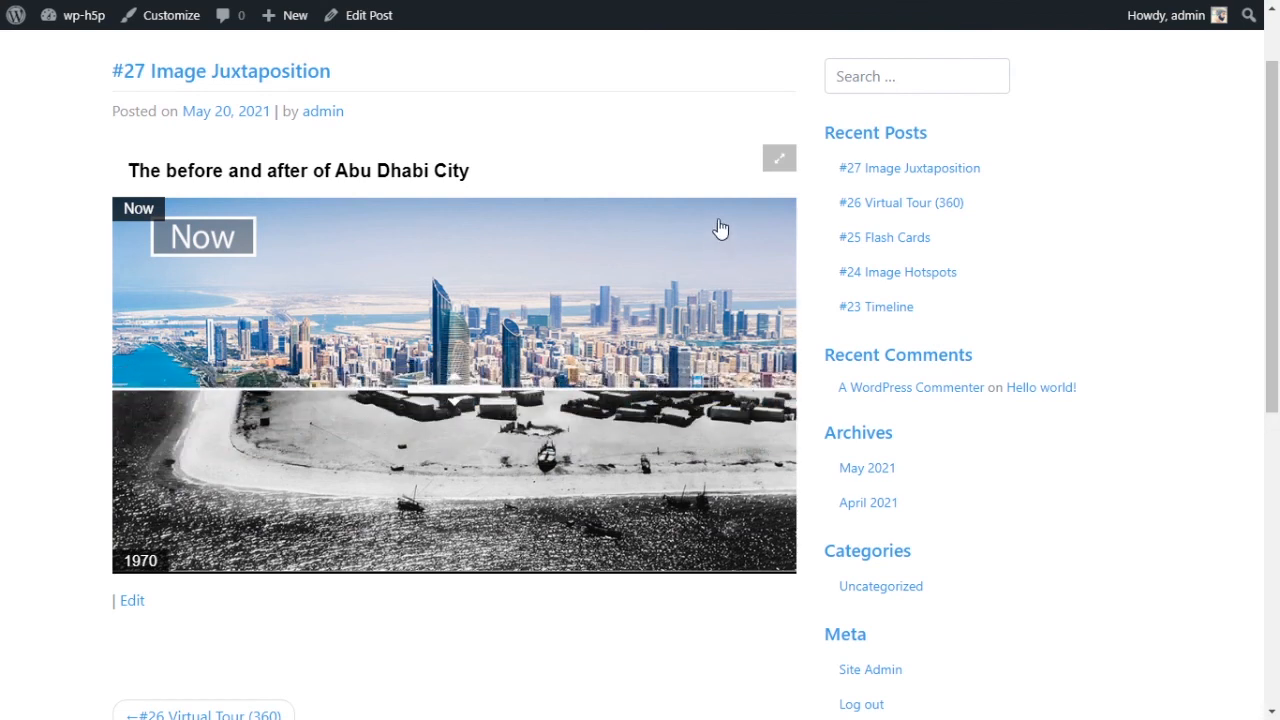